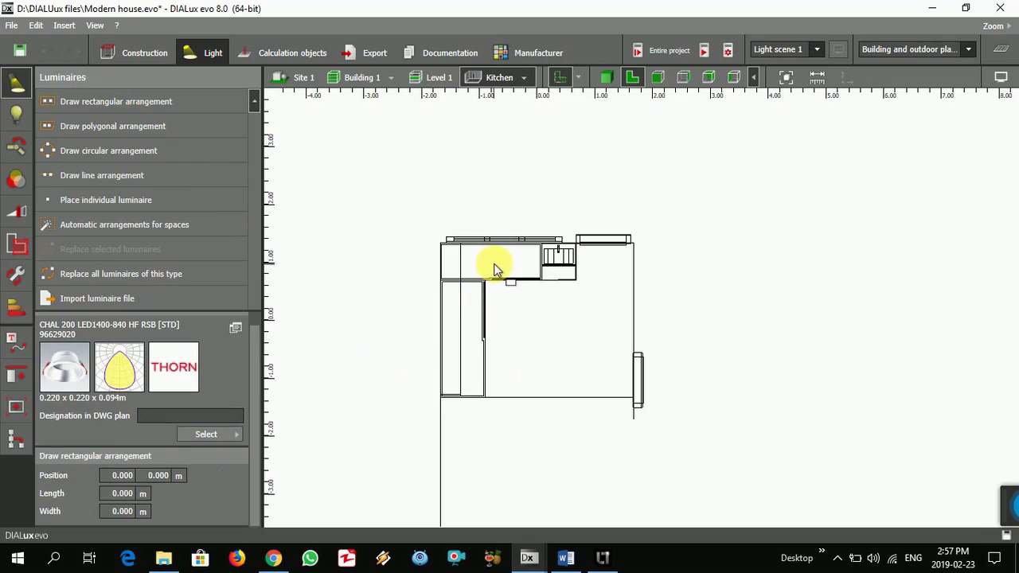
Step: Draw a rectangular luminaire arrangement about 1.73 m by 1.67 m over the kitchen floor and counter edge
left_click(492, 263)
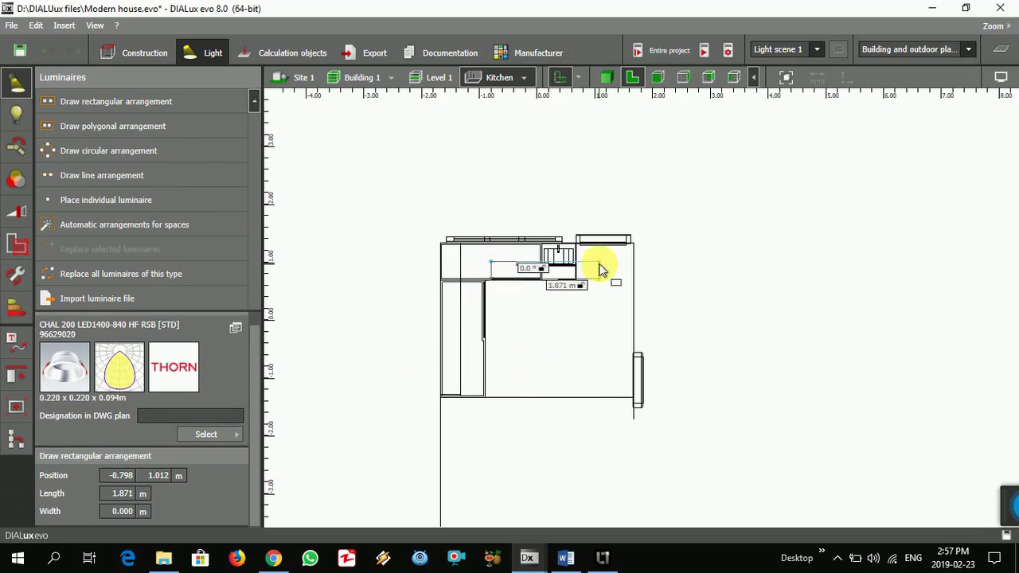
right_click(601, 269)
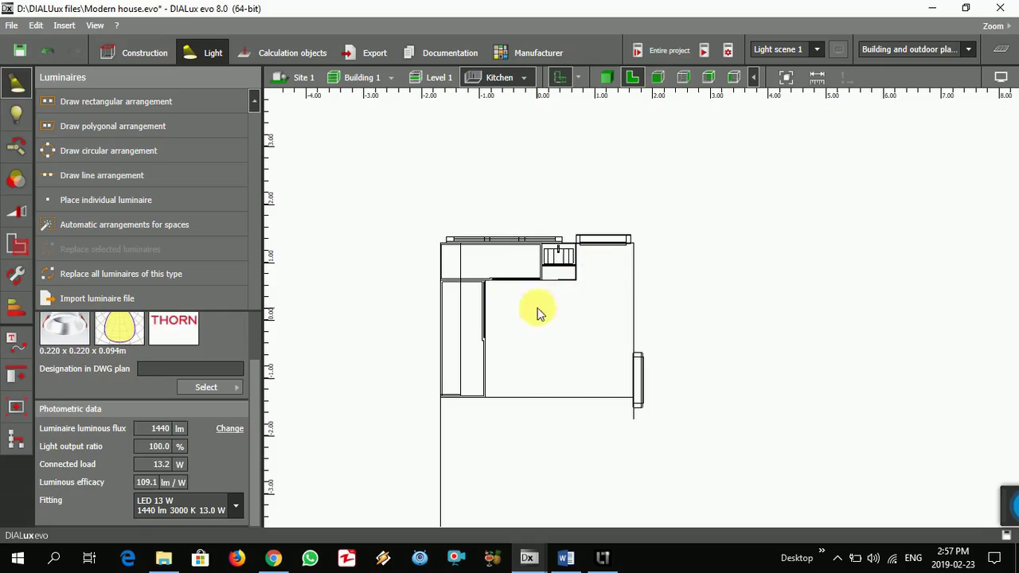
left_click(164, 104)
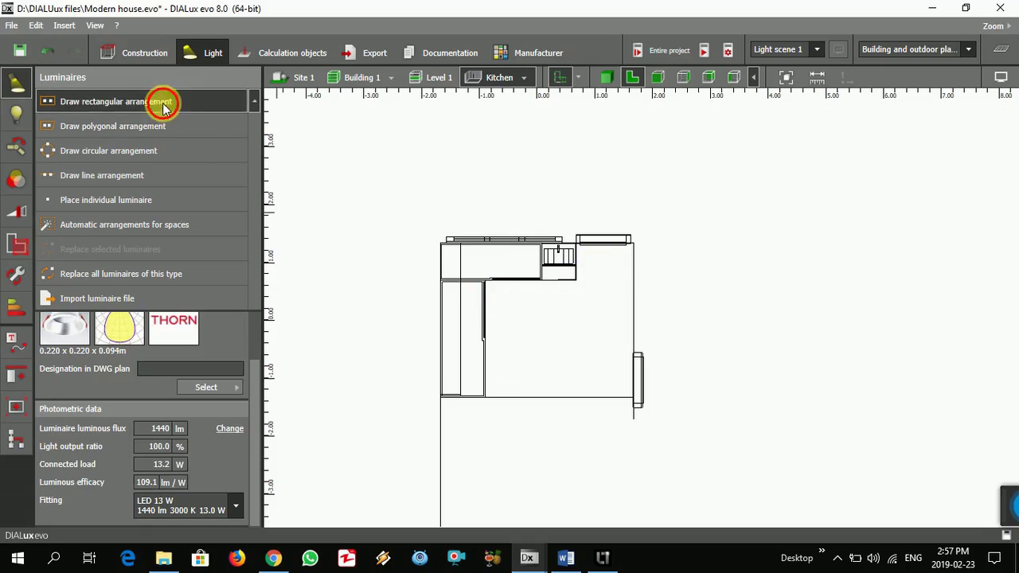
left_click(491, 275)
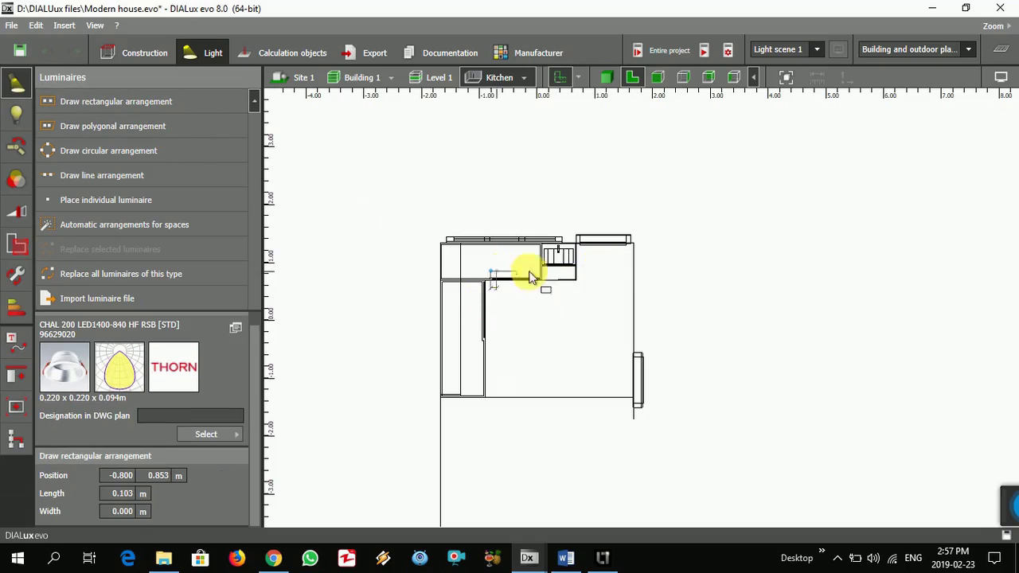
left_click(590, 274)
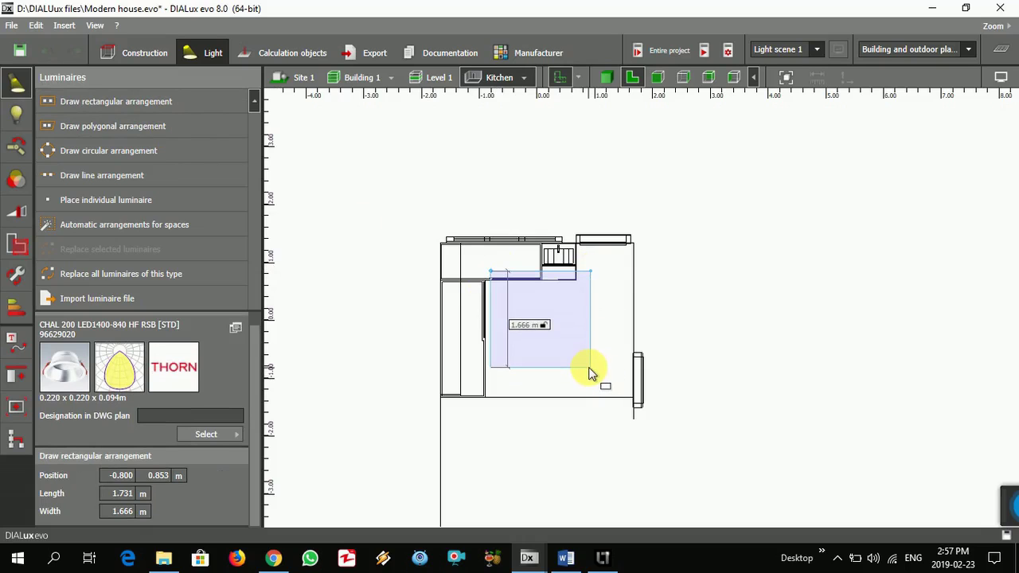
left_click(590, 370)
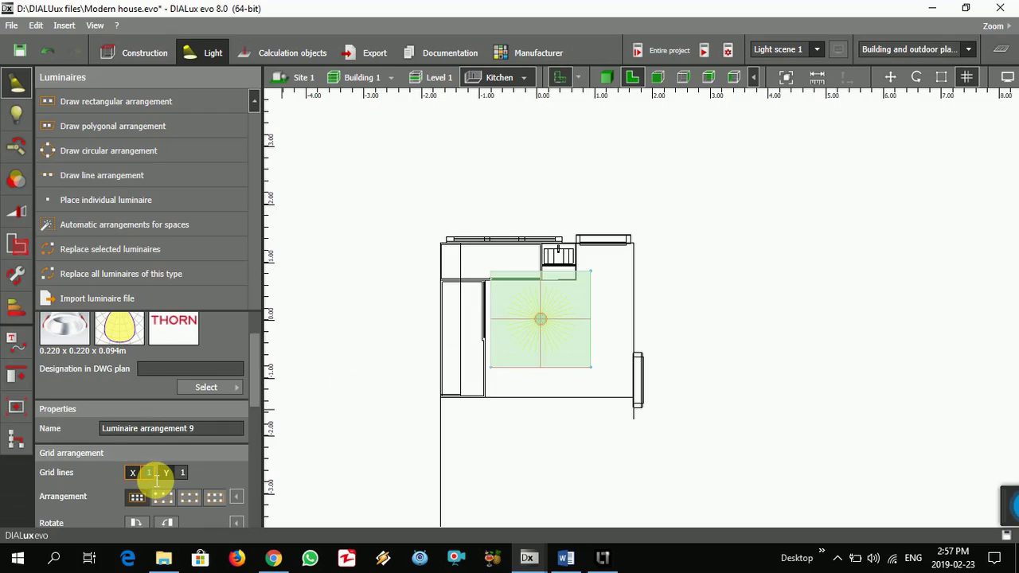
Step: Set the rectangular arrangement to 2 grid lines in X and 2 in Y with outer edge - outer edge placement
type("2")
left_click(184, 477)
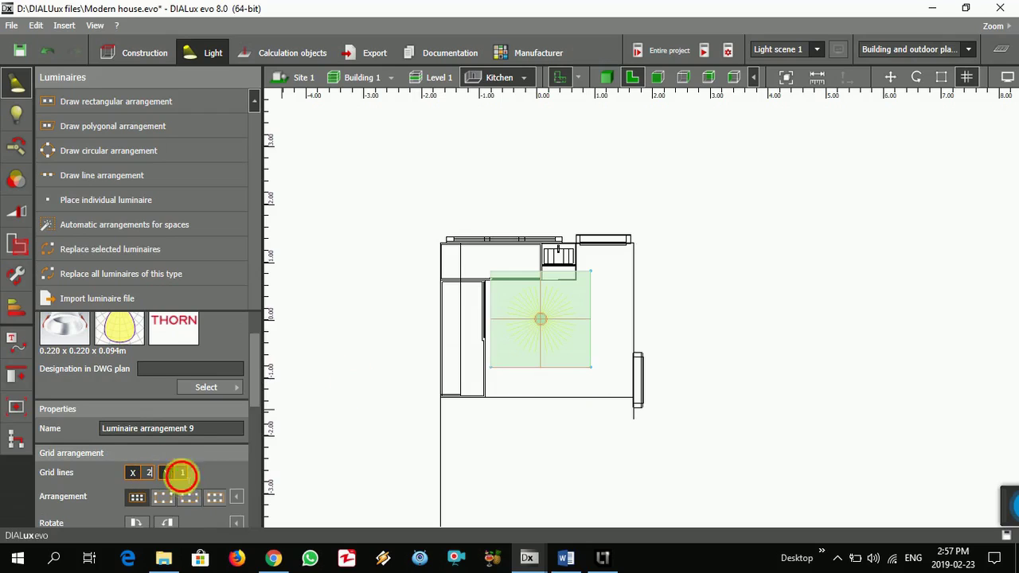
type("2")
key("Return")
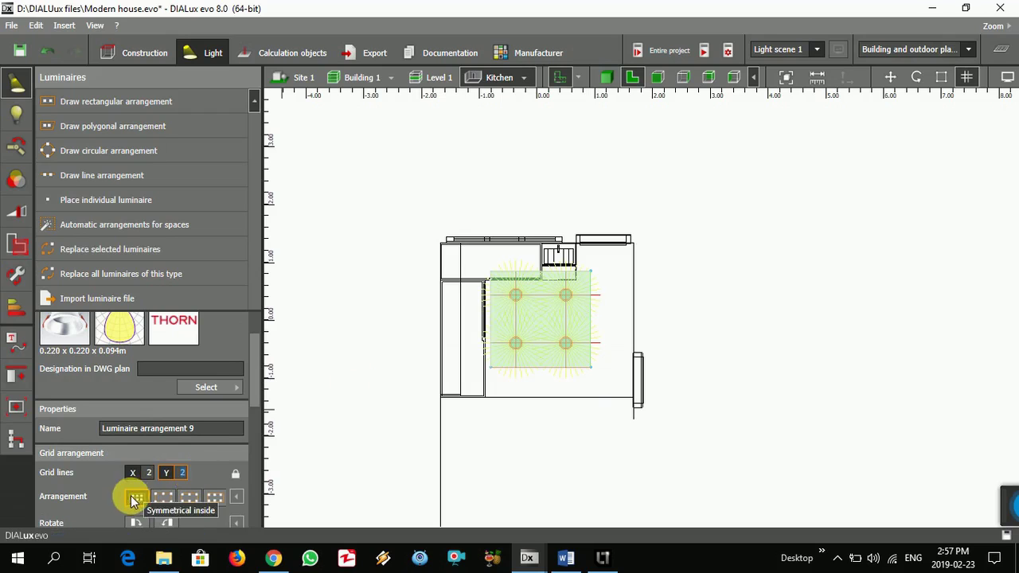
left_click(163, 498)
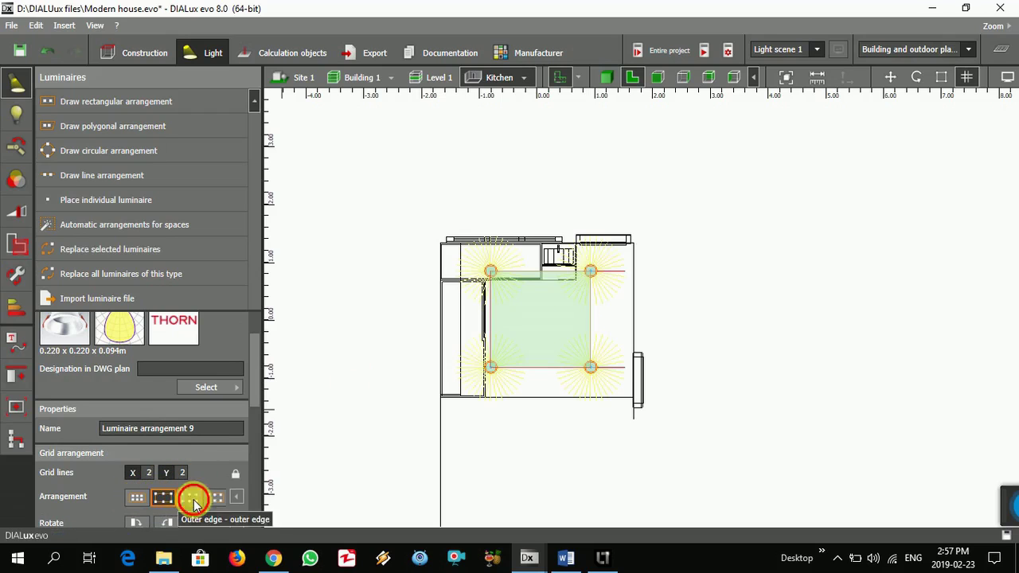
left_click(194, 500)
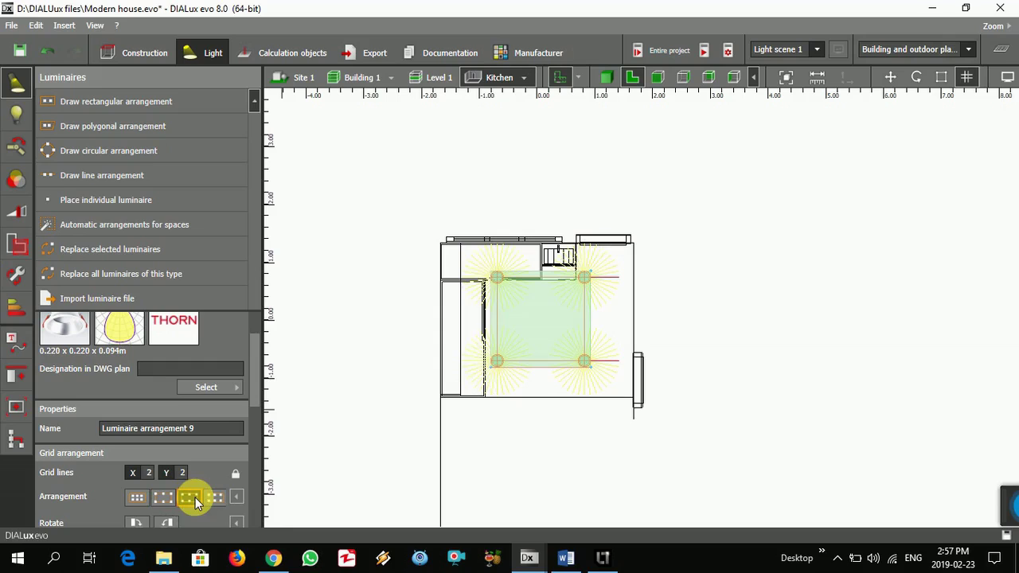
left_click(366, 427)
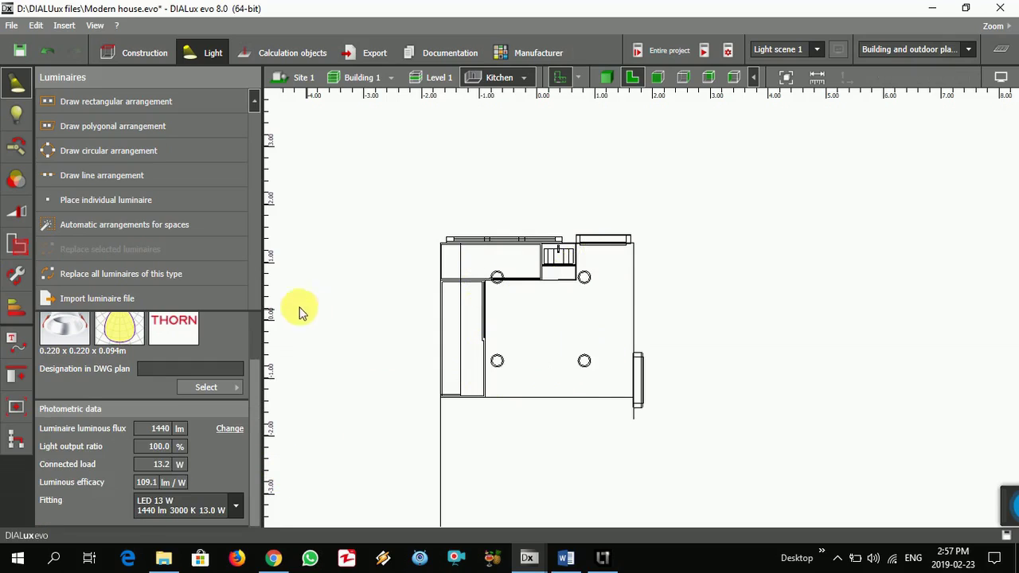
Step: Draw a vertical line arrangement of luminaires about 1.45 m long along the kitchen's side counter
left_click(98, 177)
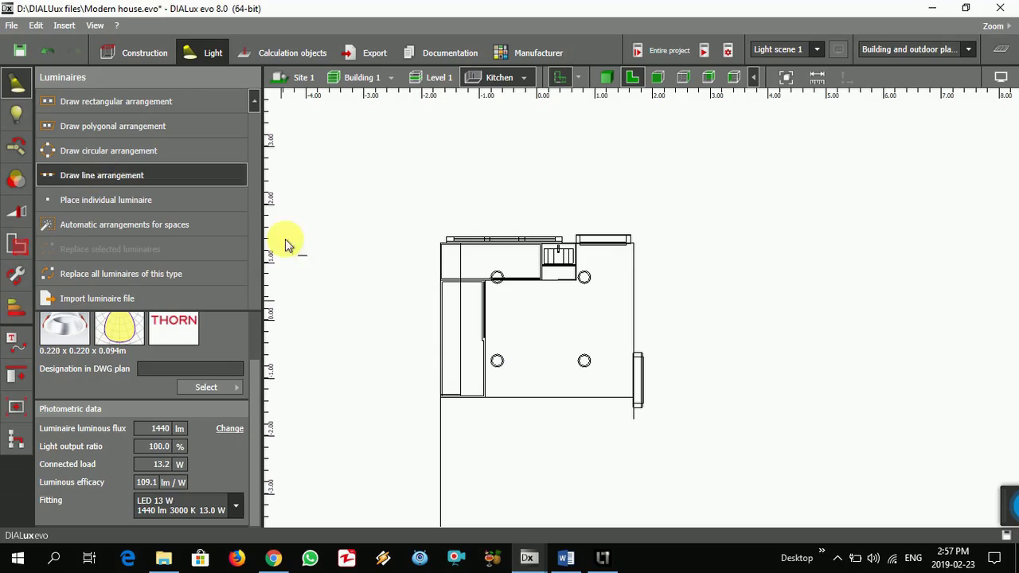
left_click(449, 276)
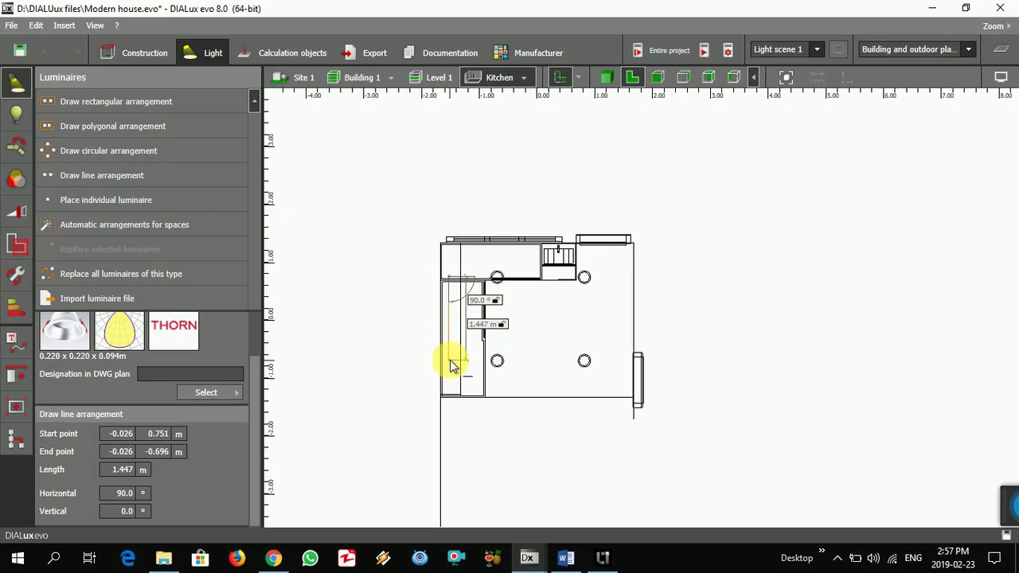
left_click(450, 360)
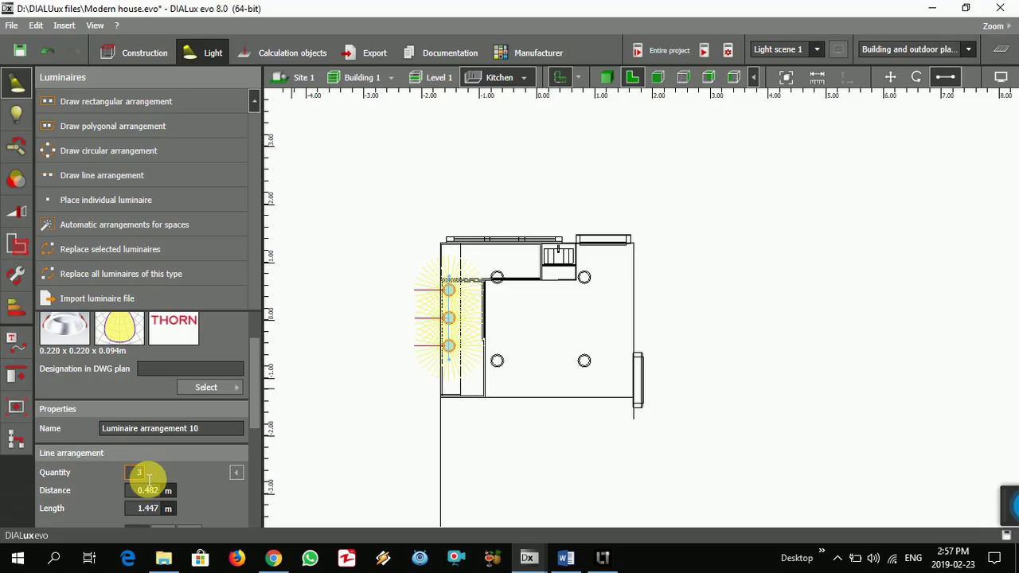
Step: Set the line arrangement's quantity to 2 and space its luminaires from outer edge to outer edge
type("2")
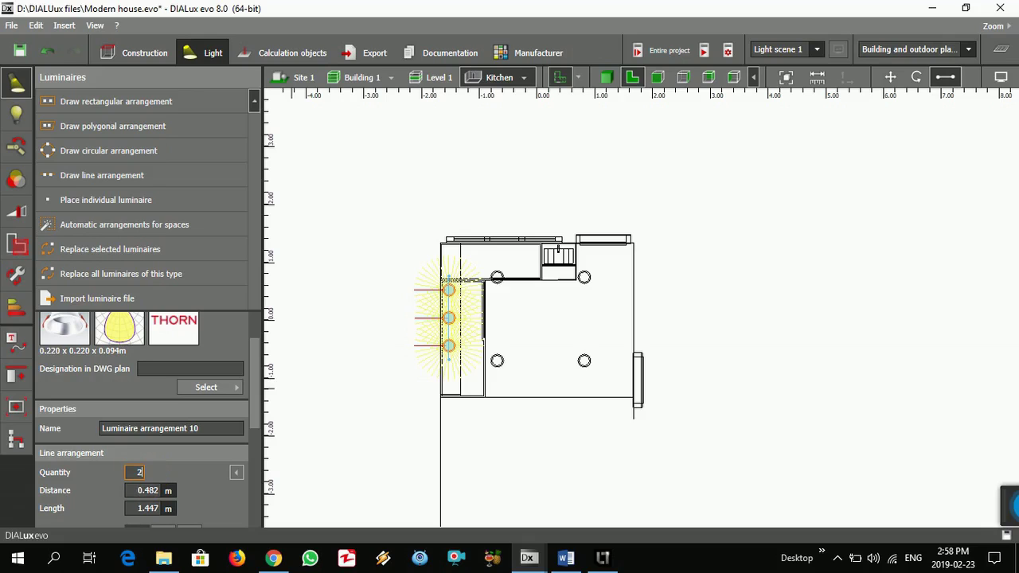
key("Return")
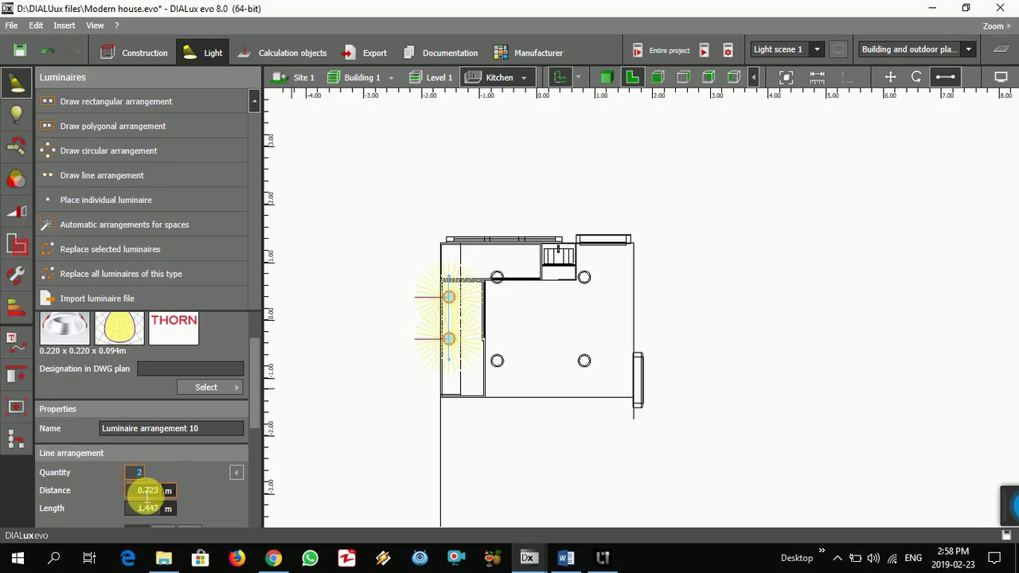
scroll(140, 478, "down", 1)
scroll(132, 462, "down", 2)
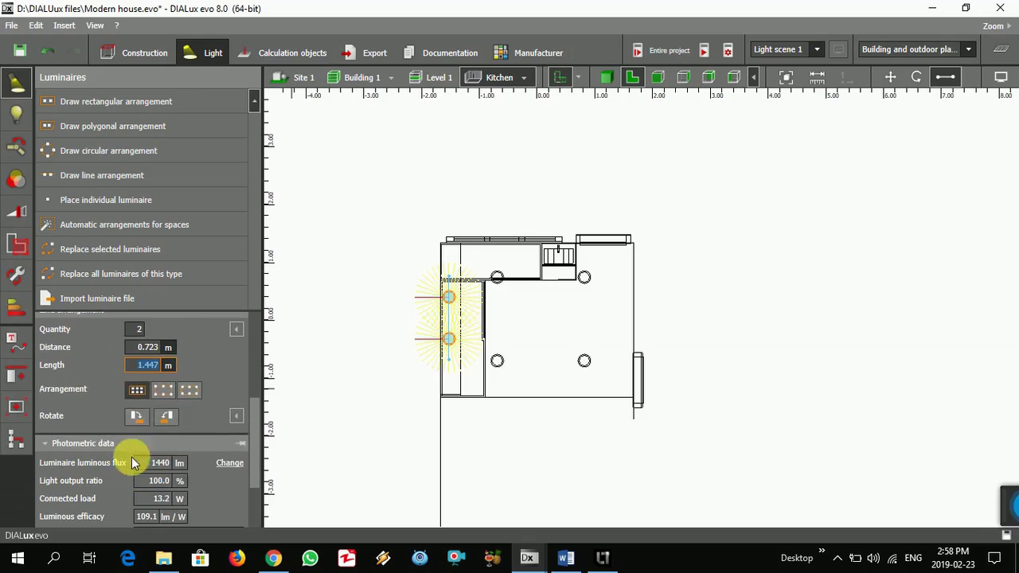
left_click(163, 391)
left_click(189, 391)
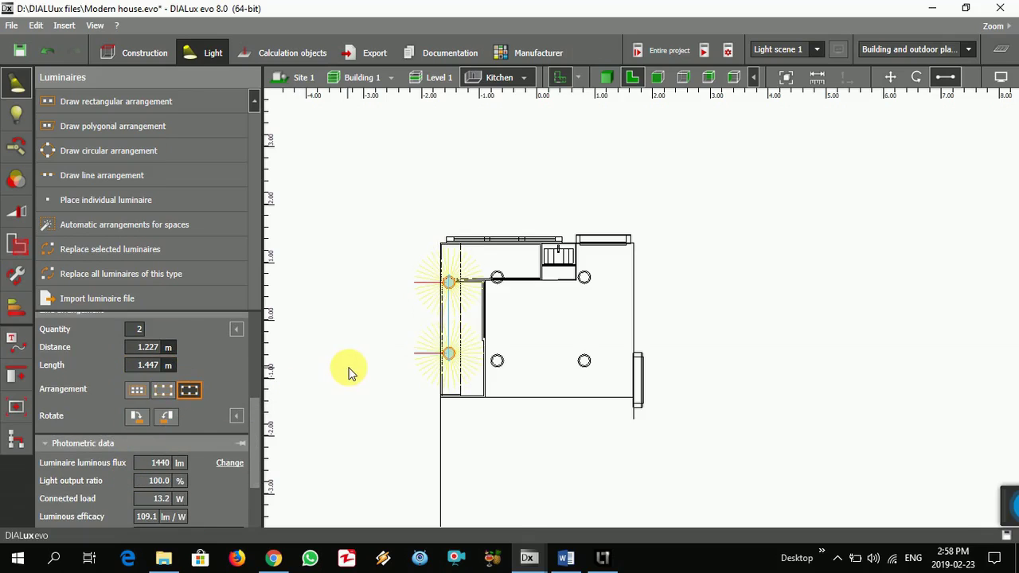
Step: Lower the line arrangement from the ceiling to just beneath the kitchen wall cabinet, working in an elevation view
left_click(661, 78)
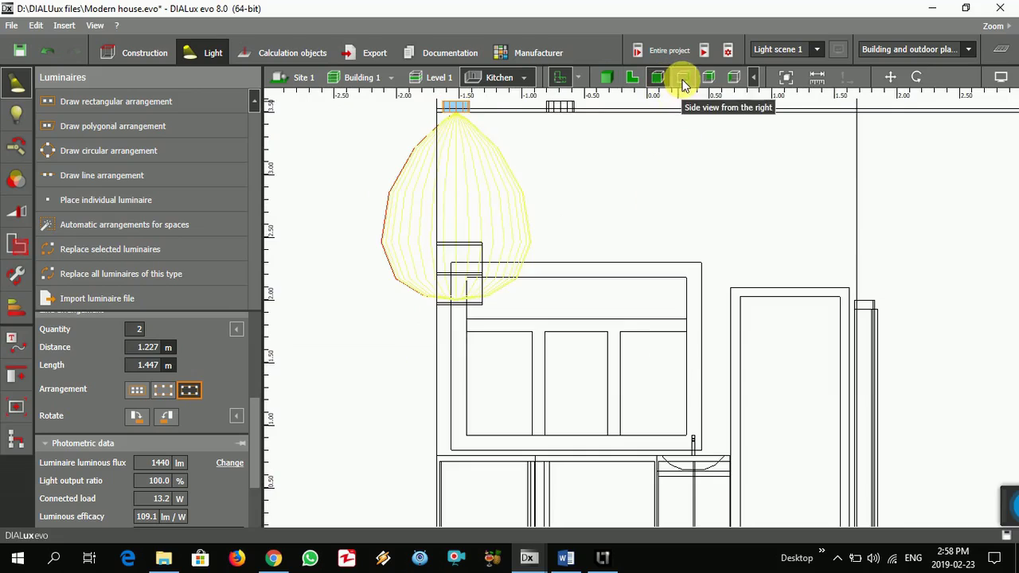
left_click(683, 78)
scroll(619, 278, "down", 4)
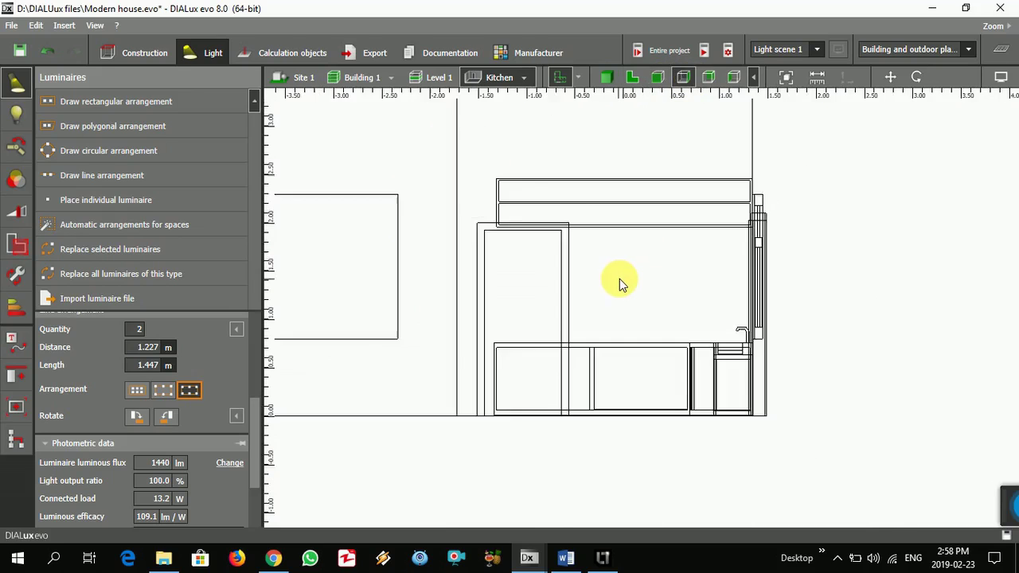
left_click(708, 77)
scroll(648, 269, "down", 3)
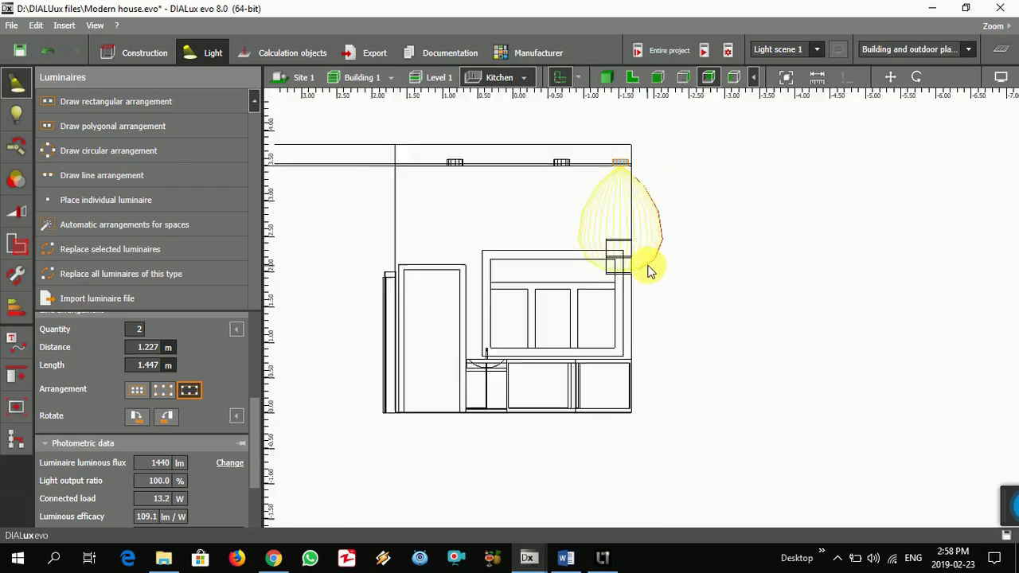
scroll(642, 153, "up", 2)
scroll(631, 194, "up", 2)
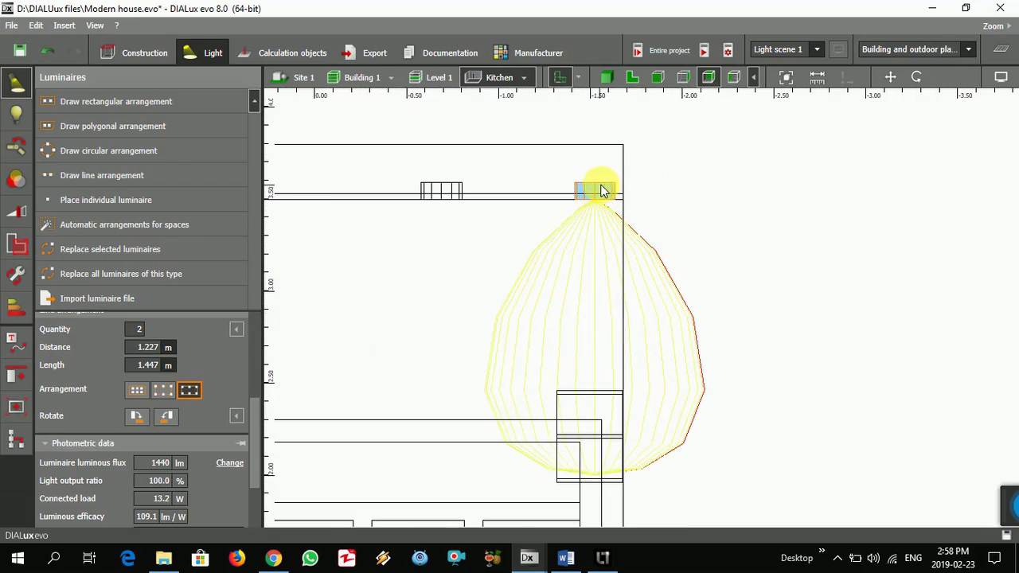
right_click(601, 191)
left_click(607, 196)
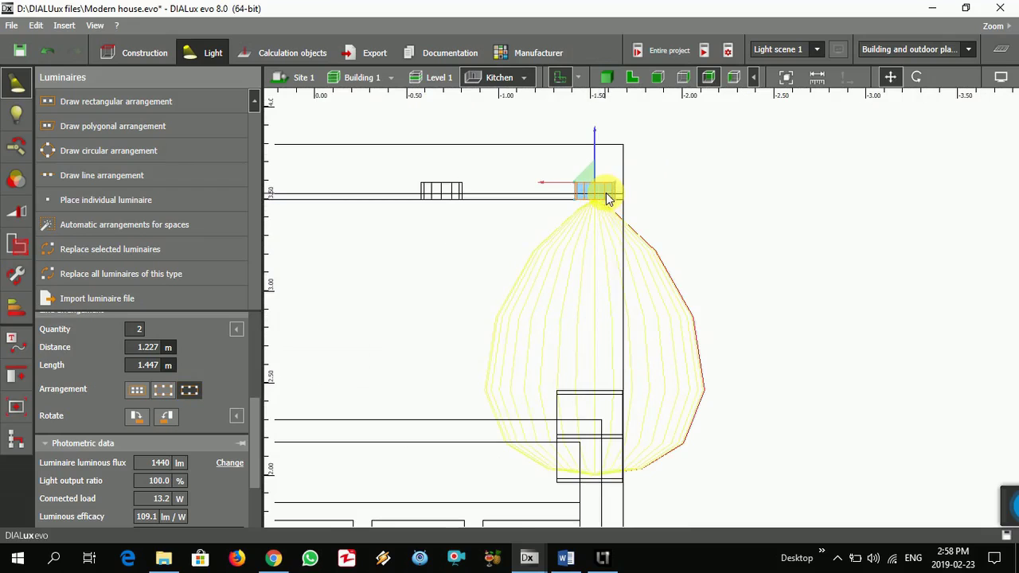
scroll(601, 195, "down", 2)
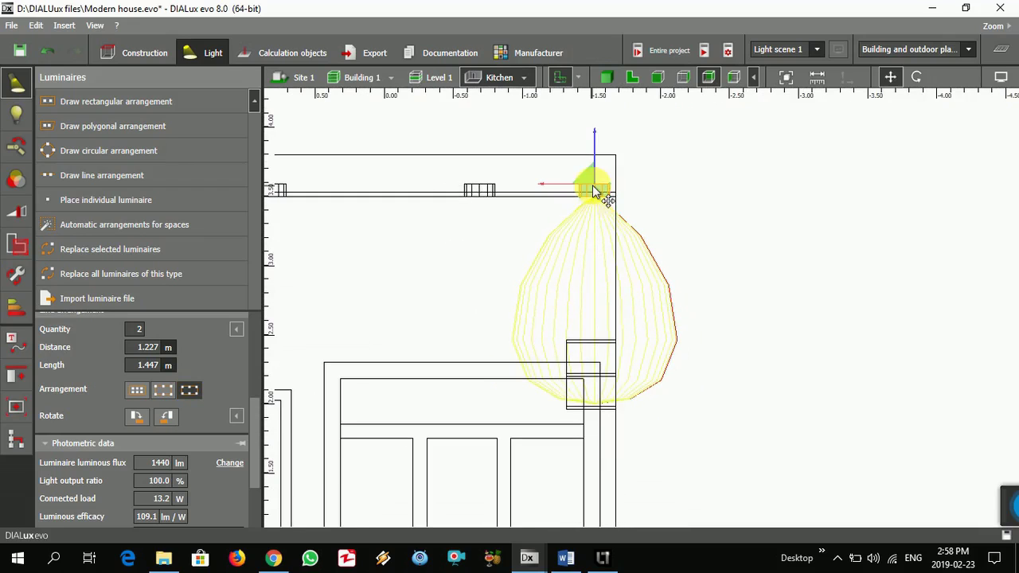
left_click_drag(593, 185, 593, 414)
Step: Fine-position the line arrangement so the luminaires sit flush against the underside of the wall cabinet
scroll(609, 430, "up", 3)
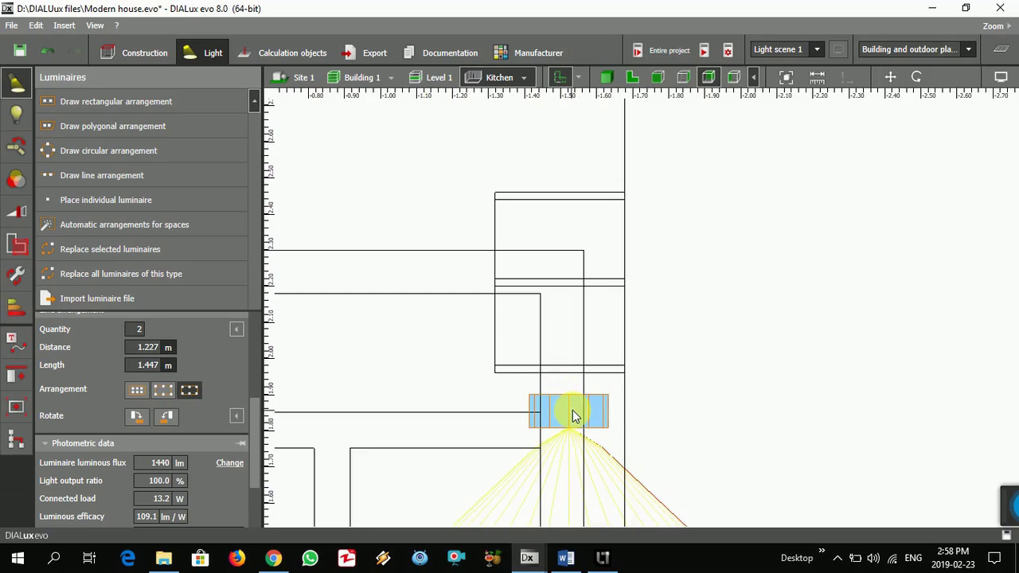
right_click(573, 411)
left_click(610, 238)
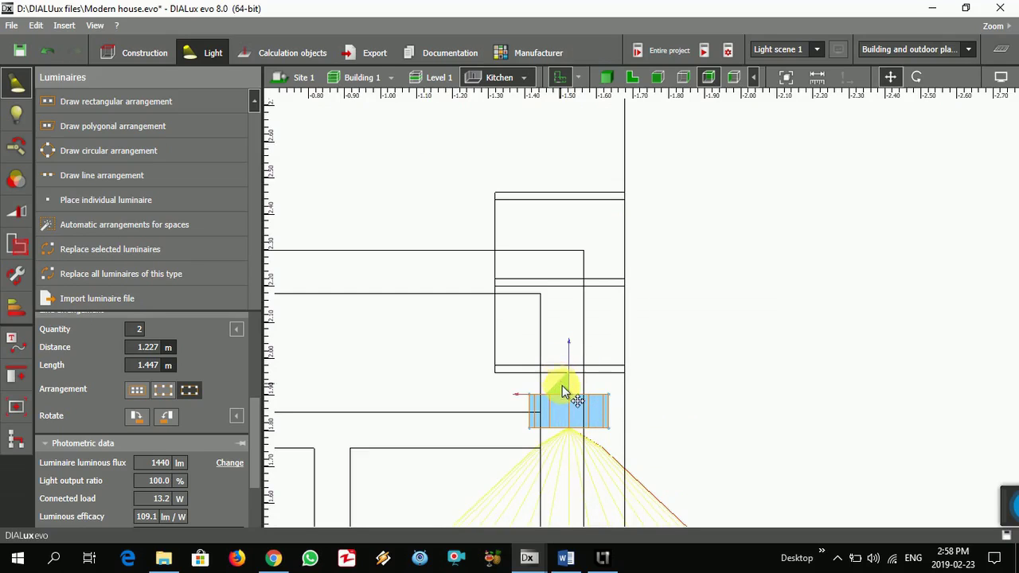
left_click_drag(563, 394, 554, 373)
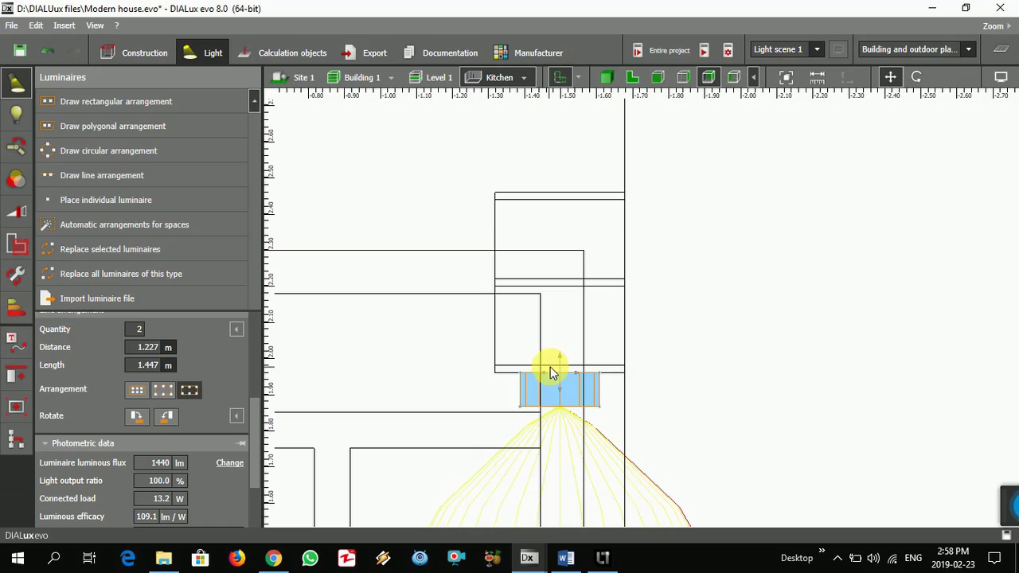
left_click(553, 372)
Step: Check the lowered luminaires in the side and front views, then run the lighting calculation from the kitchen plan
left_click(683, 80)
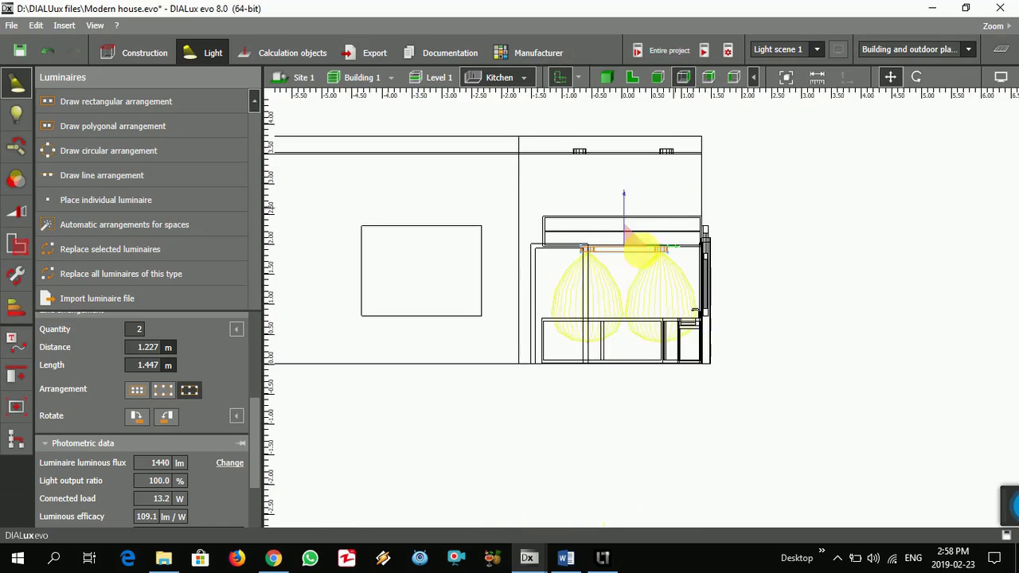
scroll(655, 256, "up", 1)
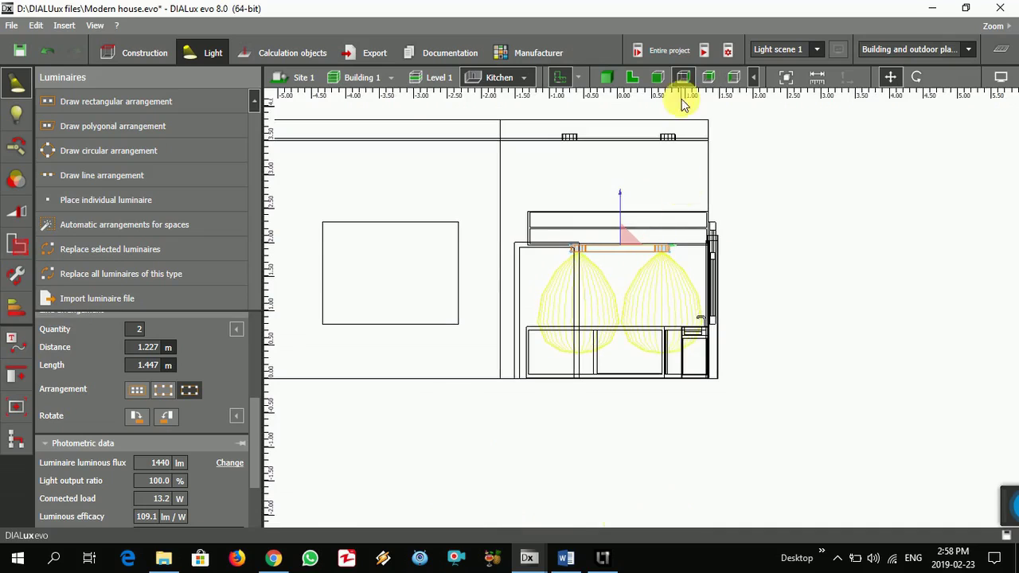
left_click(659, 80)
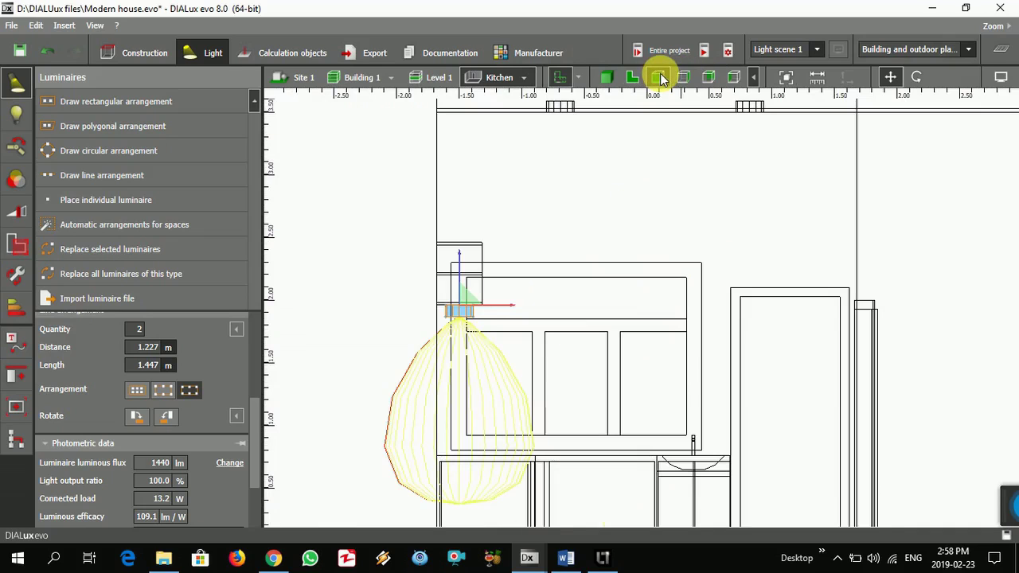
left_click(632, 78)
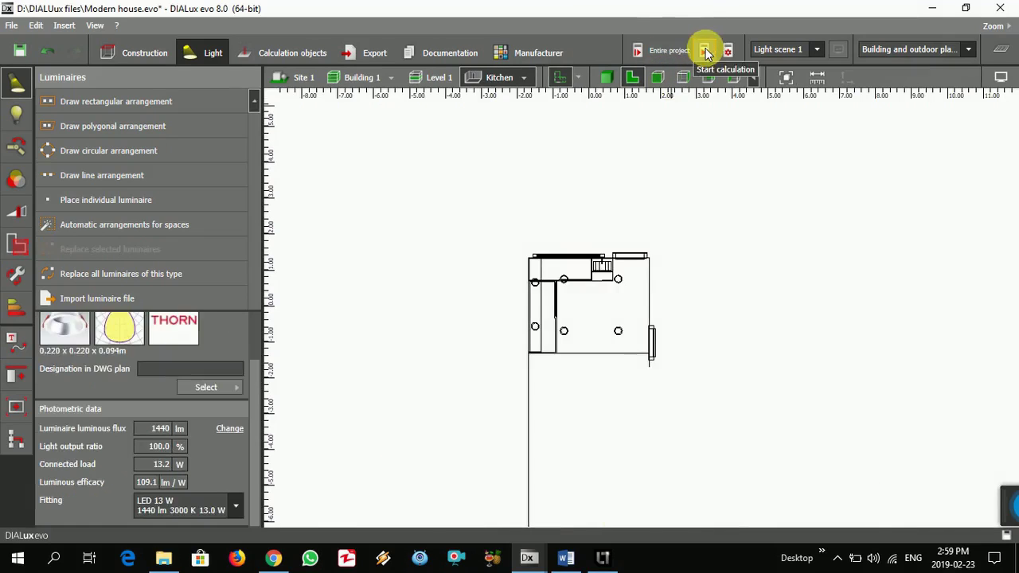
left_click(704, 50)
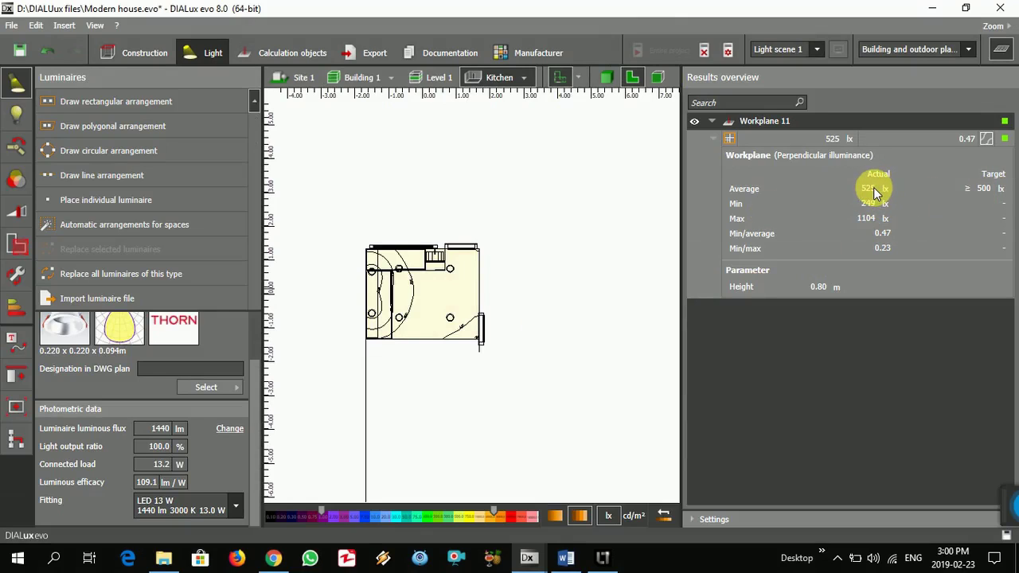
Step: Examine the false-colour illuminance distribution in the kitchen's 3D view and select the ceiling luminaire arrangement
left_click(1001, 48)
left_click(606, 77)
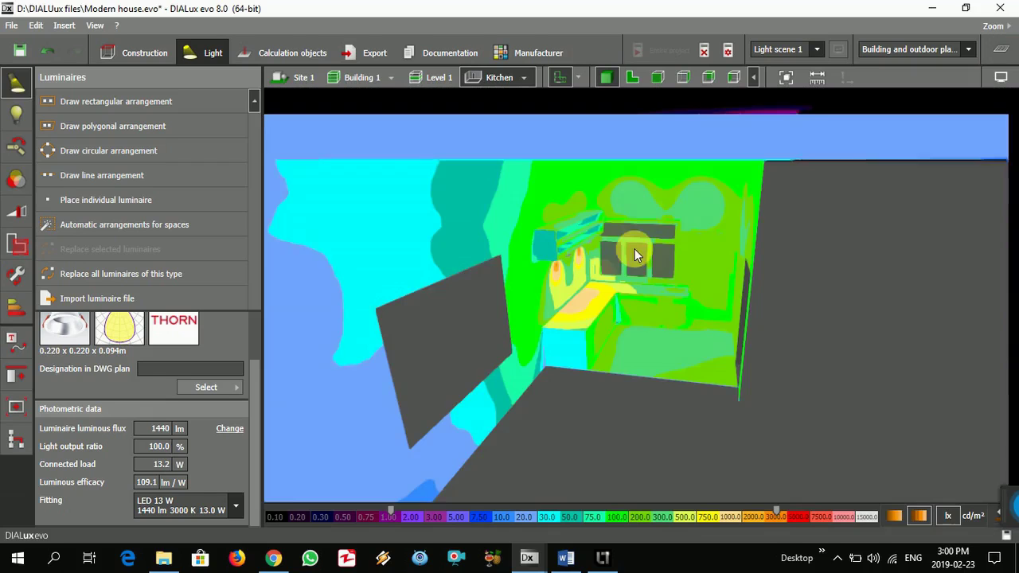
left_click_drag(606, 344, 769, 230)
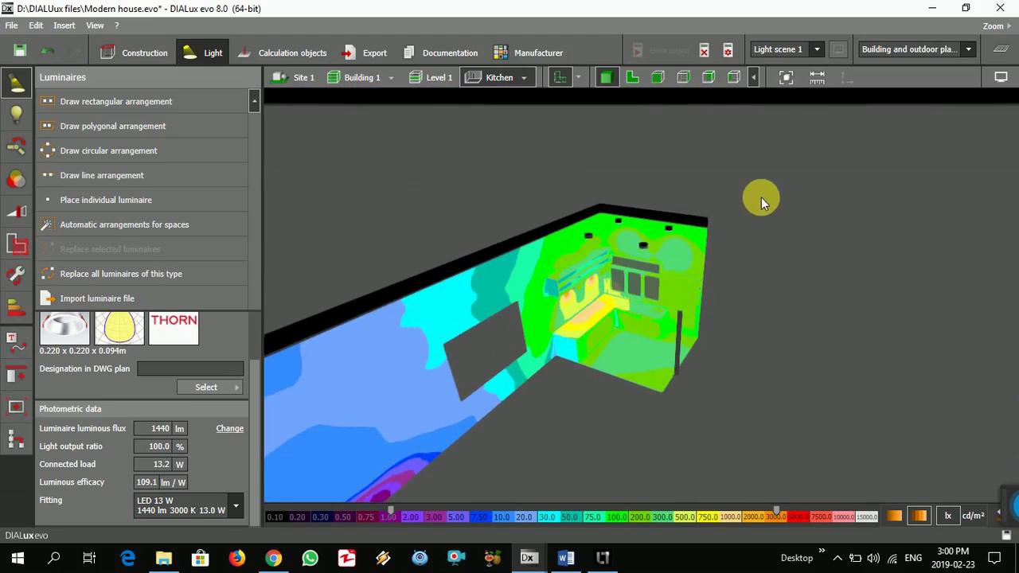
left_click(642, 250)
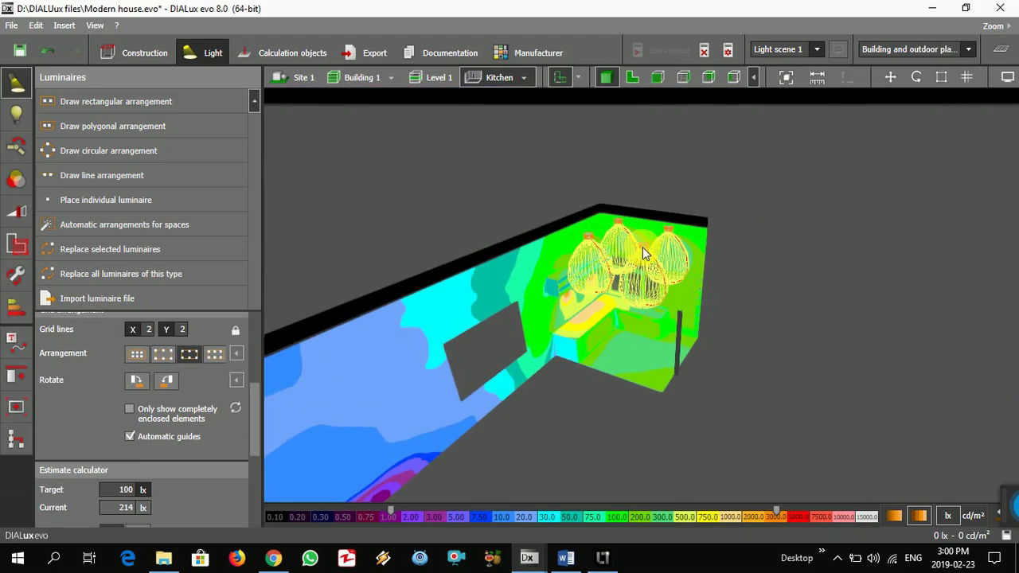
Step: Inspect the false-colour illuminance around the under-cabinet luminaires and worktop from several 3D angles, selecting the line arrangement
left_click(581, 395)
left_click_drag(581, 395, 587, 353)
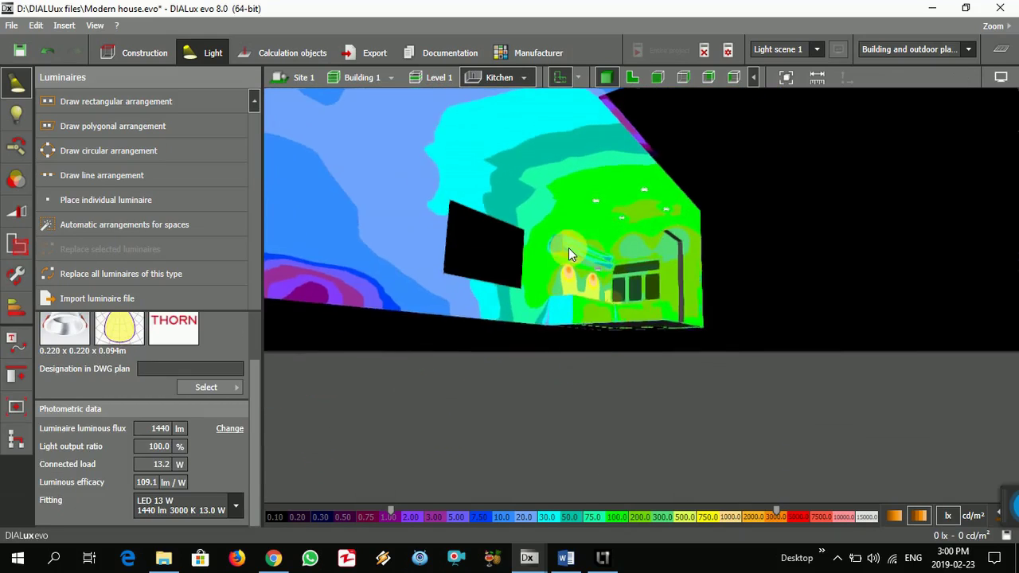
scroll(568, 248, "up", 5)
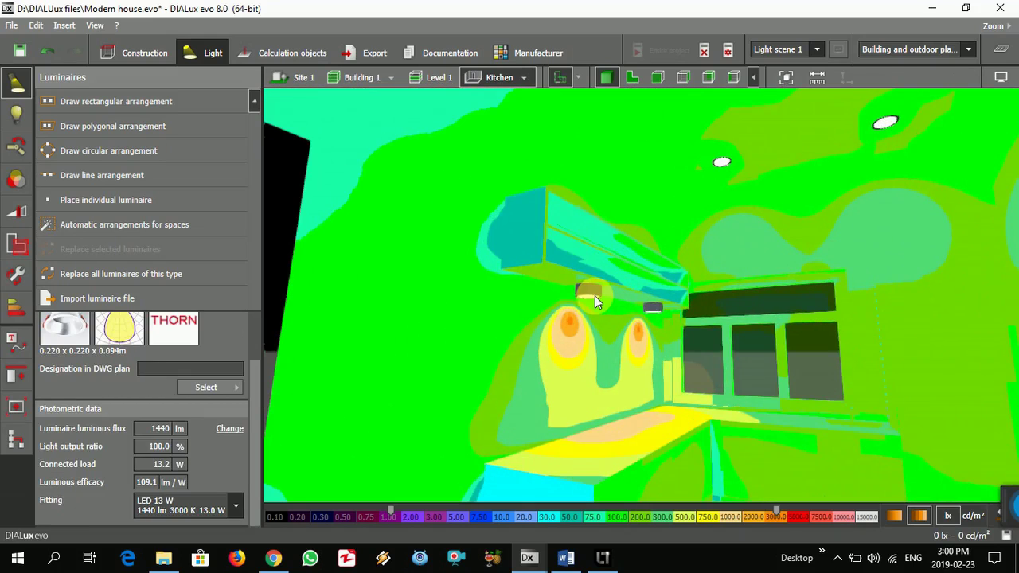
left_click(594, 296)
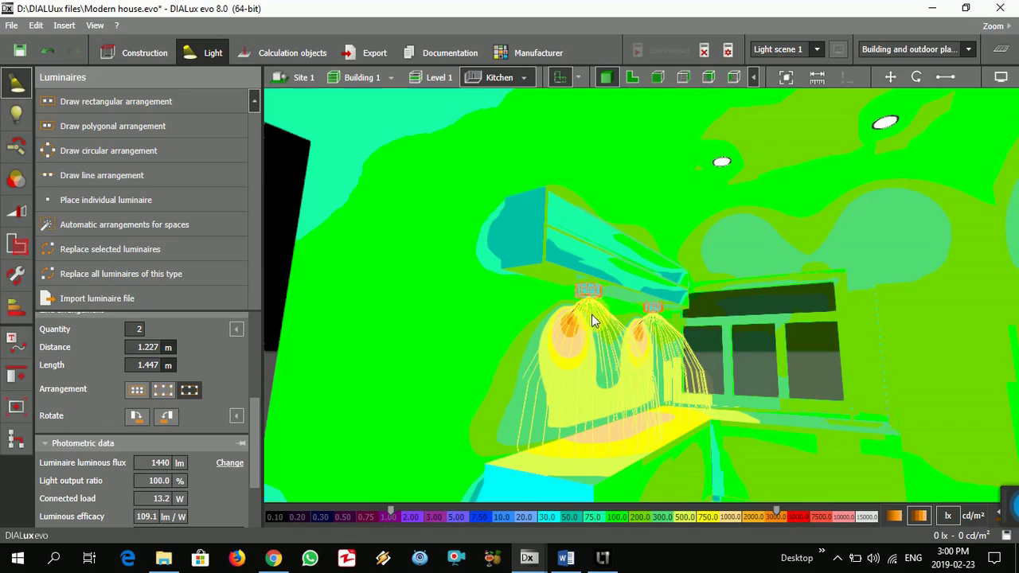
scroll(586, 315, "down", 10)
left_click(778, 321)
left_click(765, 284)
left_click_drag(757, 291, 717, 250)
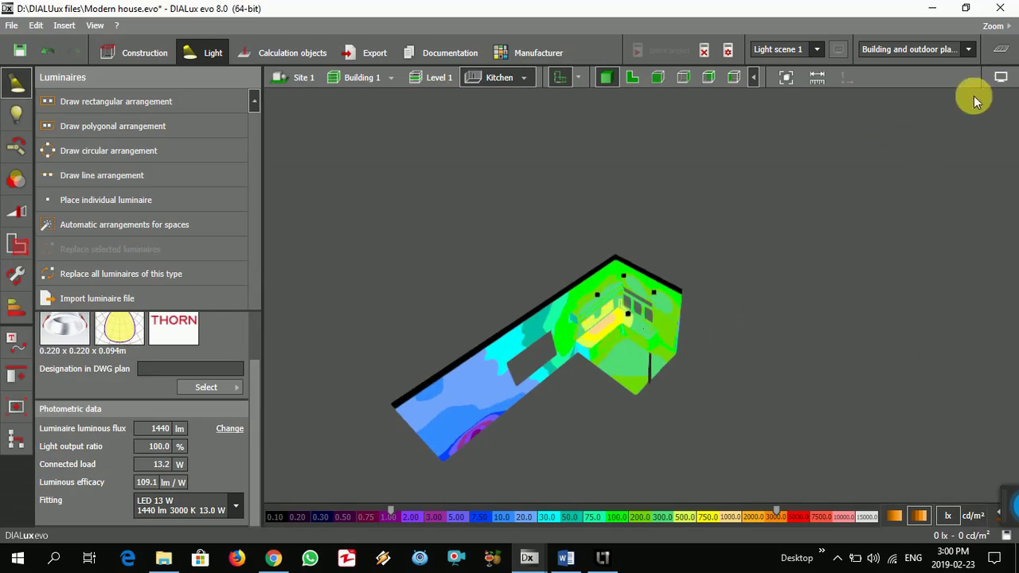
Step: Turn off the false-colour display and inspect the kitchen's rendered lighting from above in 3D
left_click(1001, 78)
left_click(927, 102)
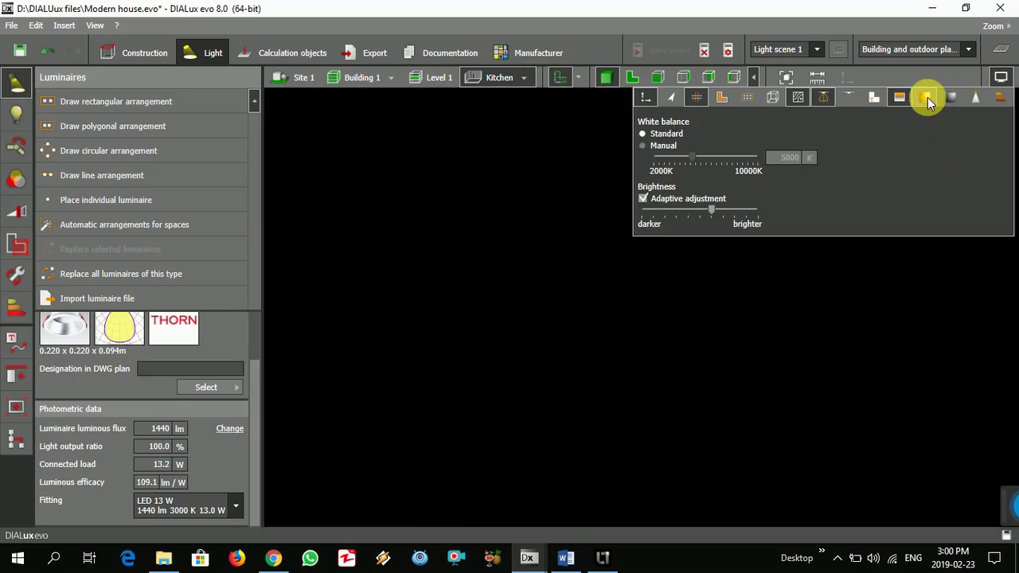
left_click(759, 363)
left_click_drag(674, 426, 608, 385)
scroll(633, 335, "up", 5)
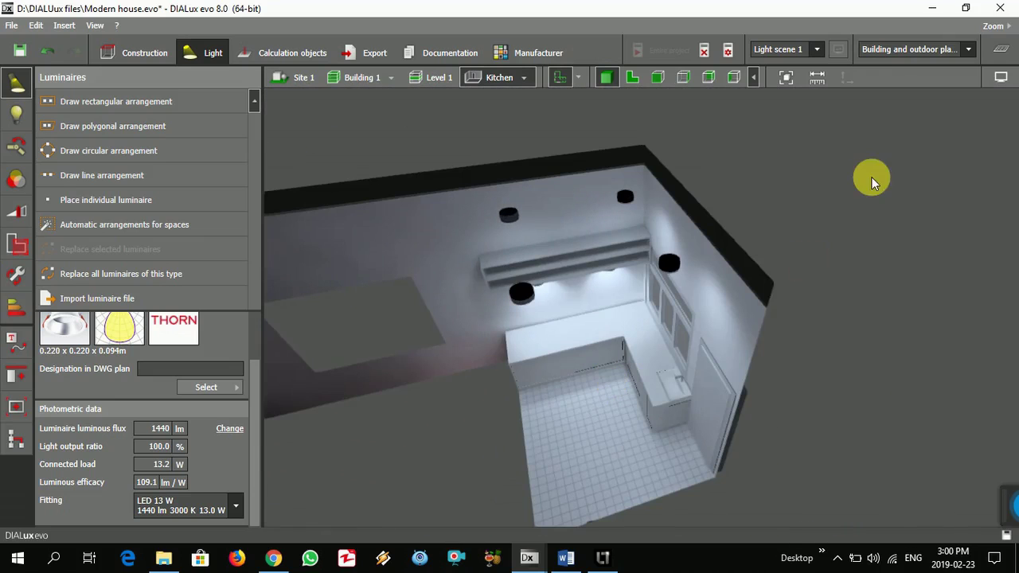
Step: Display the working plane with its illuminance isolines in the kitchen's 3D view
left_click(1001, 79)
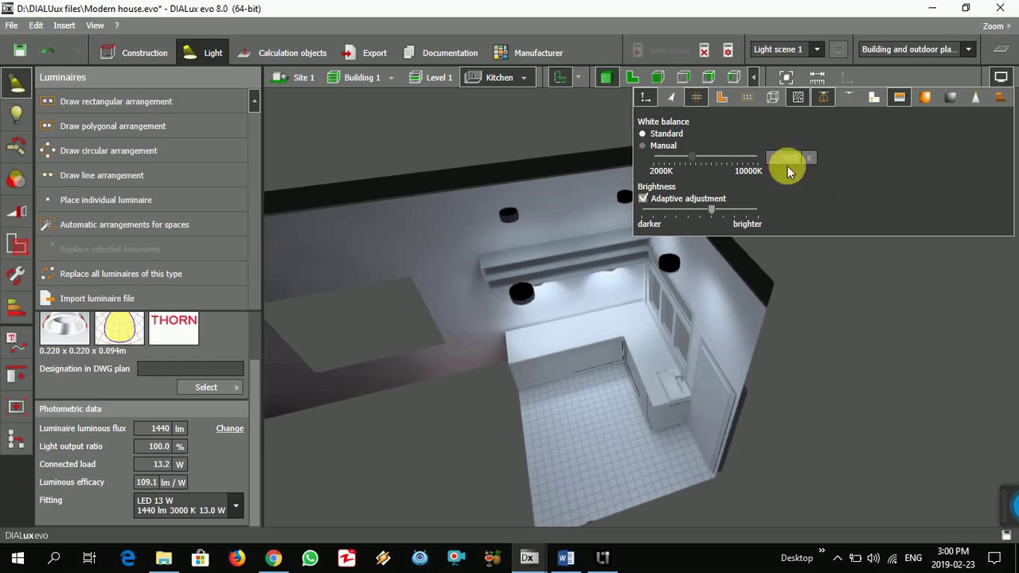
left_click(722, 101)
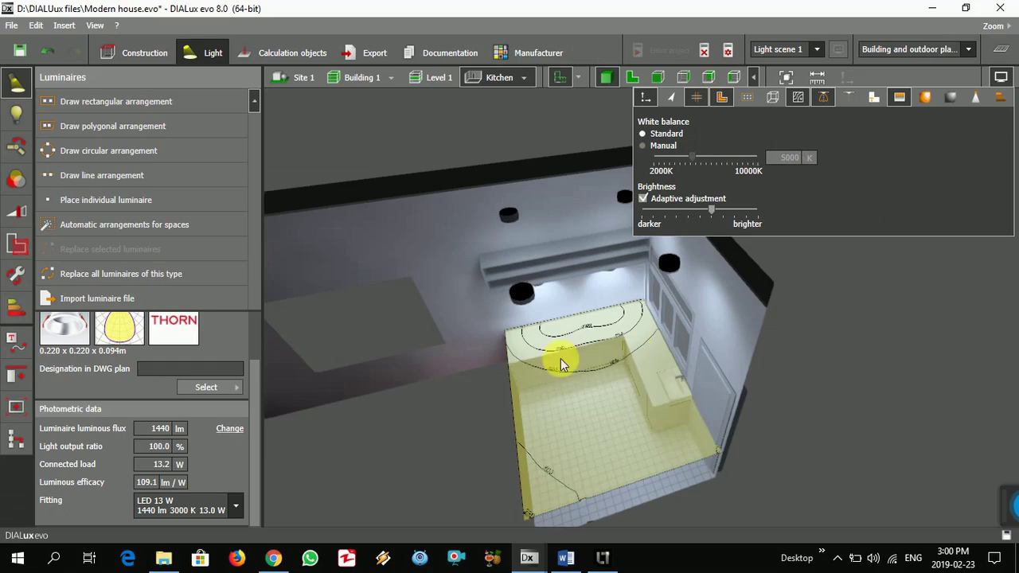
left_click(758, 394)
left_click_drag(758, 394, 812, 311)
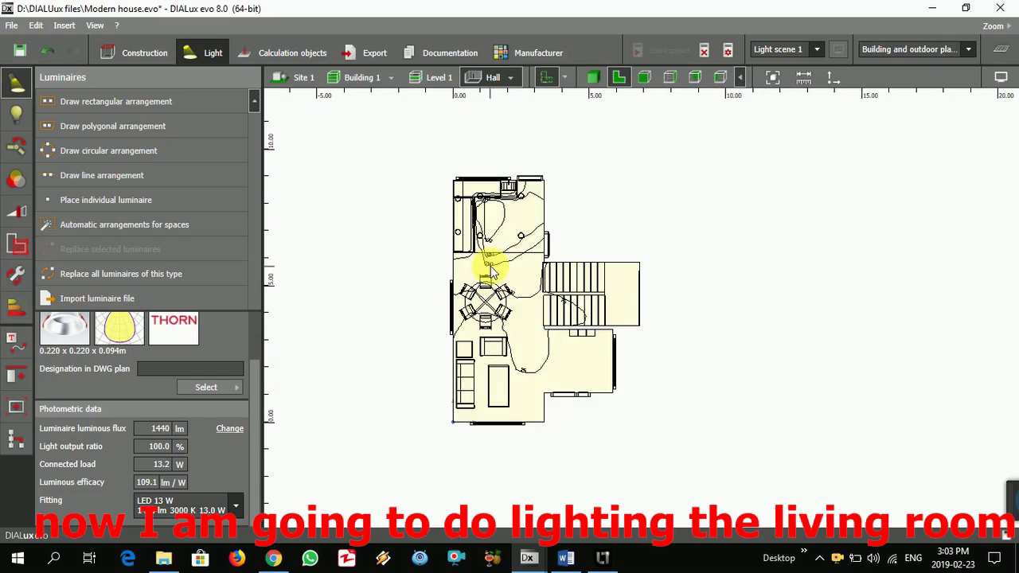
Step: Make the Hall the active room and examine its dining and living areas in 3D and in the floor plan
left_click(518, 79)
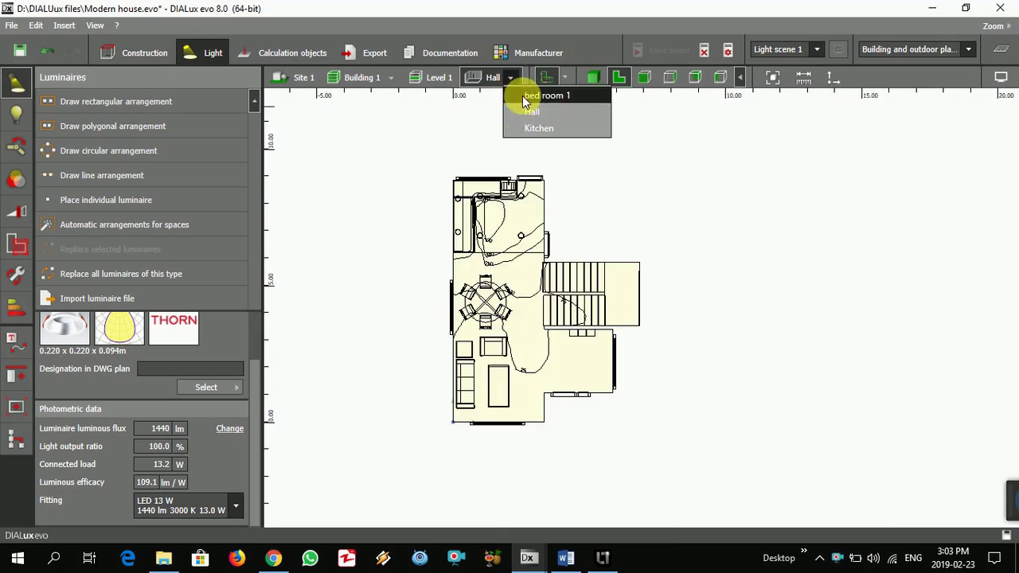
left_click(522, 95)
left_click(539, 77)
left_click(549, 113)
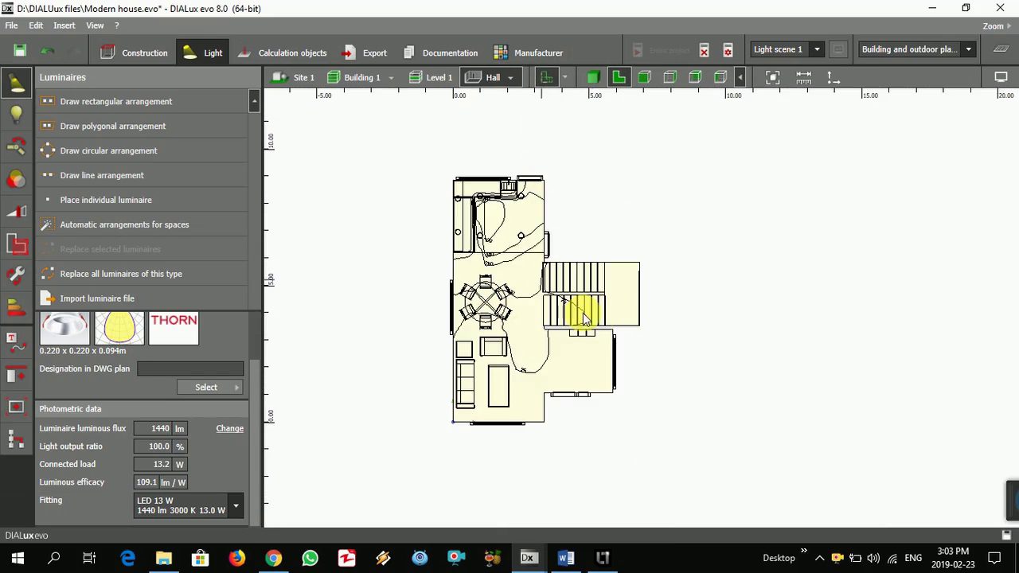
left_click(595, 79)
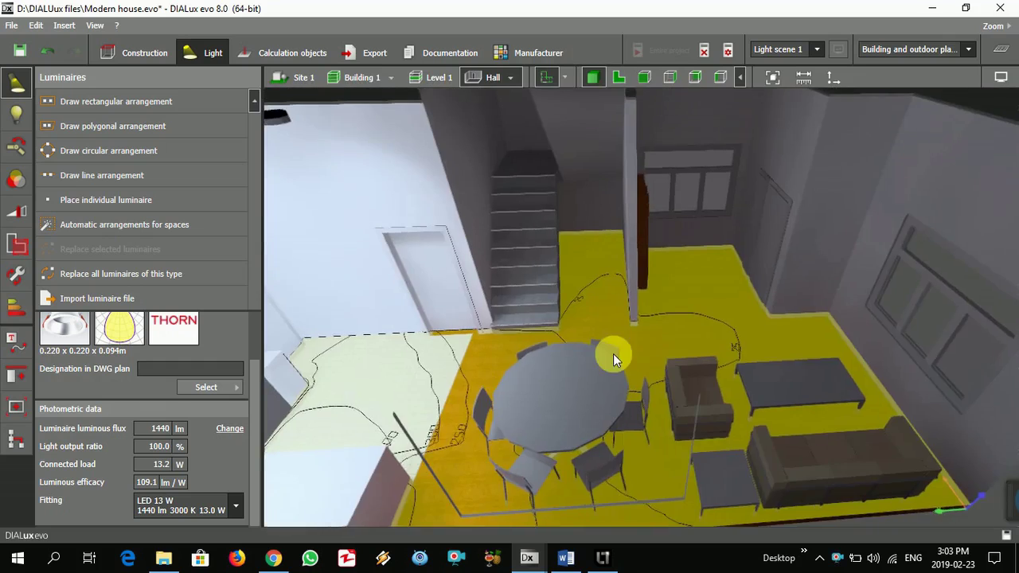
scroll(613, 353, "up", 2)
scroll(528, 311, "down", 1)
scroll(585, 390, "down", 1)
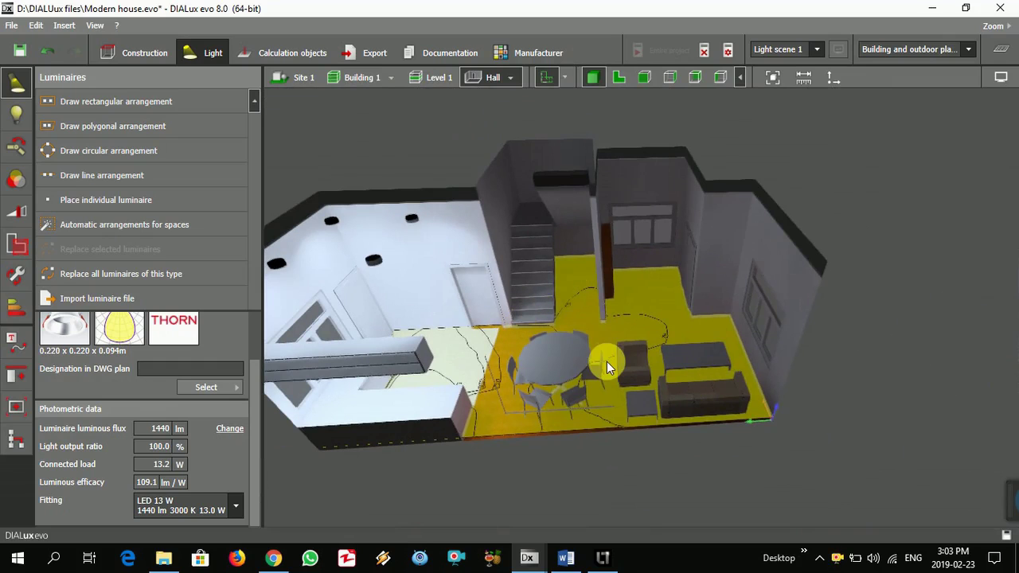
left_click(619, 78)
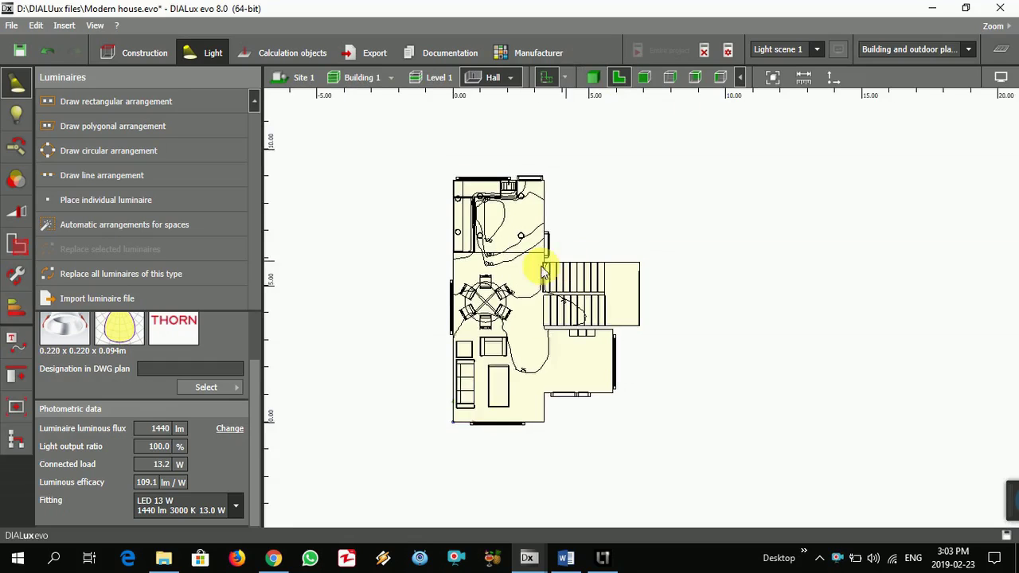
scroll(550, 347, "down", 1)
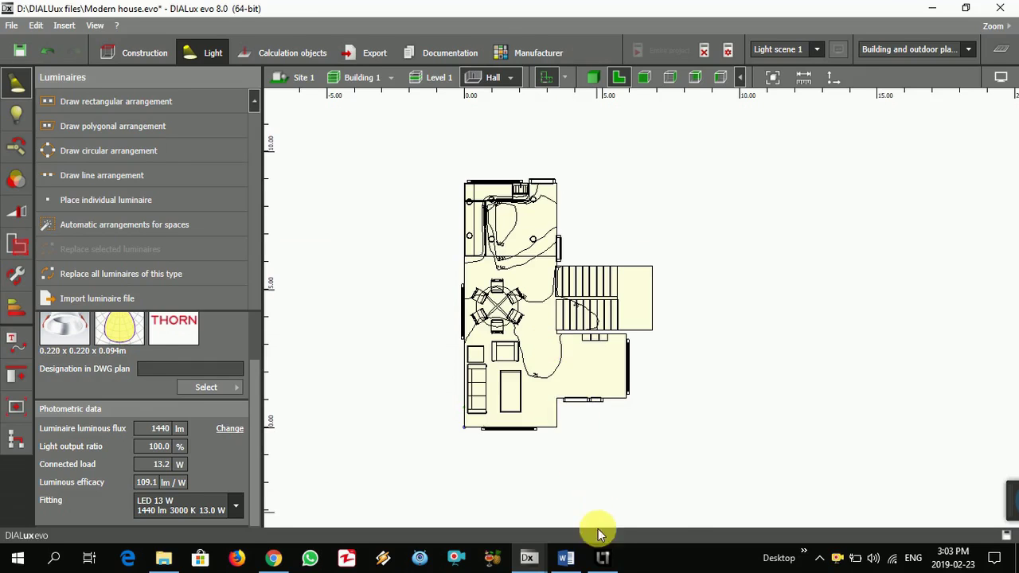
Step: Switch to the Lighting Technologies catalogue, review the DISCUS pendant and browse the top-mounted luminaires under product installation
left_click(605, 558)
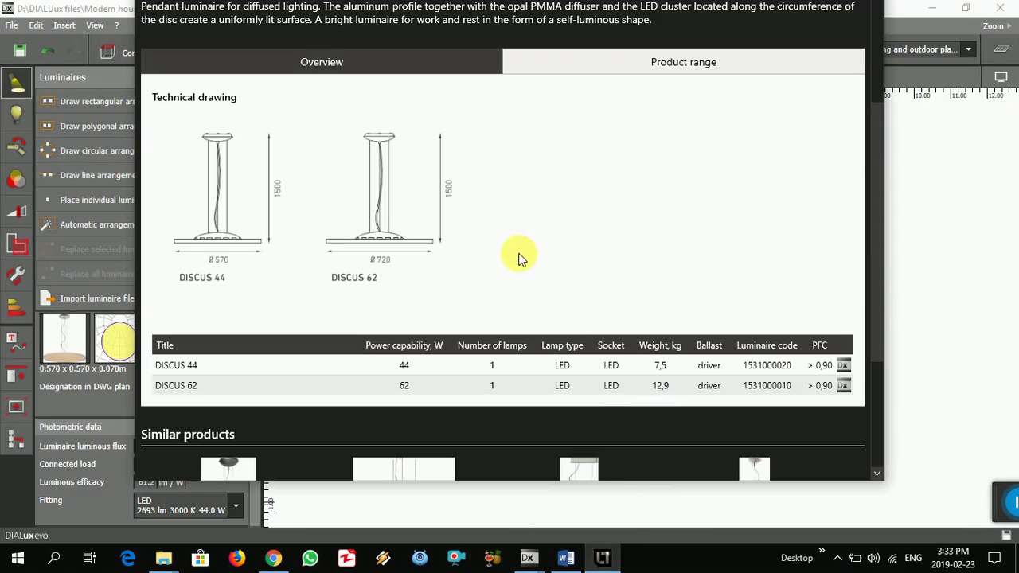
scroll(618, 263, "up", 5)
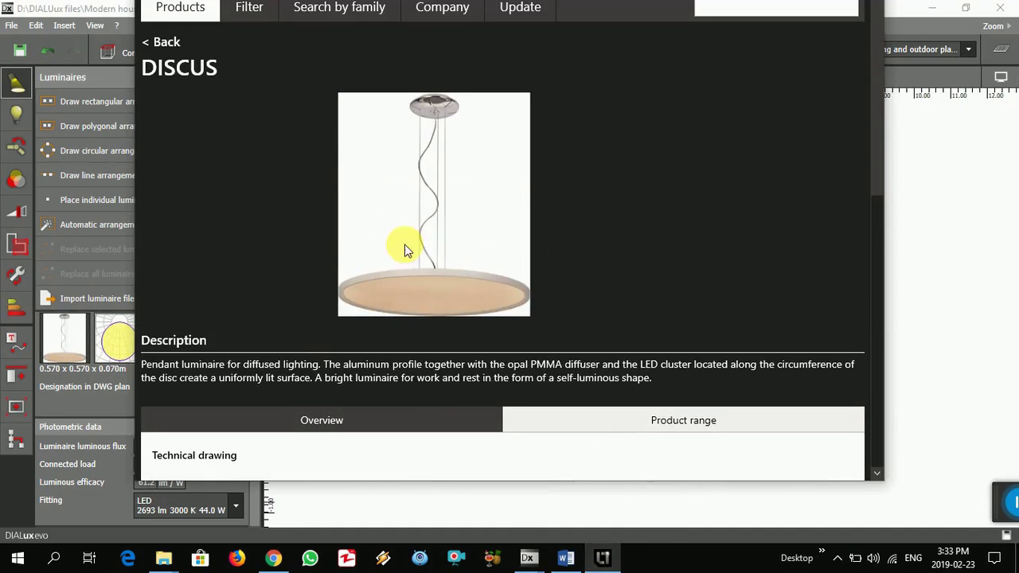
scroll(477, 209, "down", 1)
scroll(478, 212, "up", 1)
left_click(151, 41)
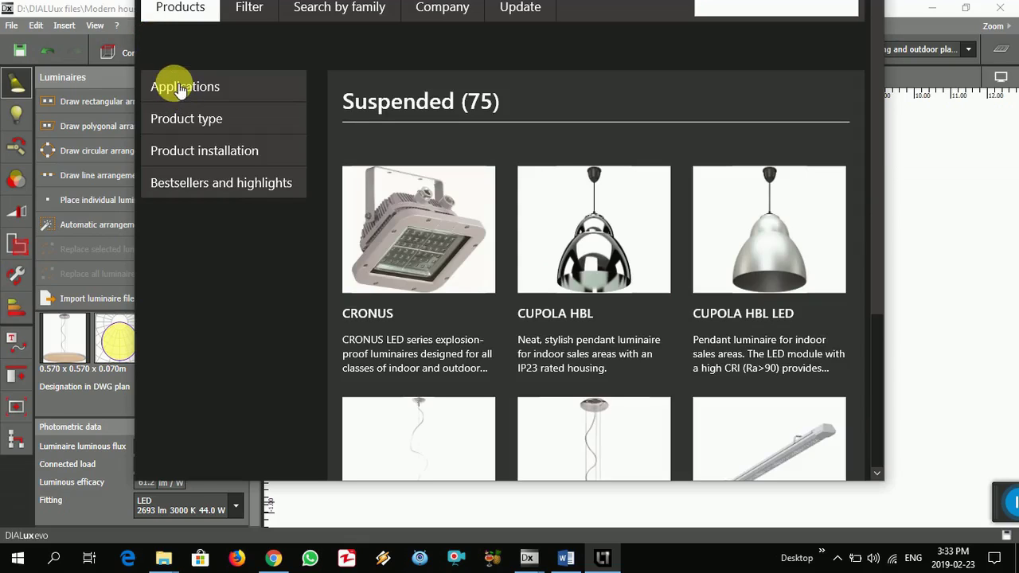
left_click(219, 155)
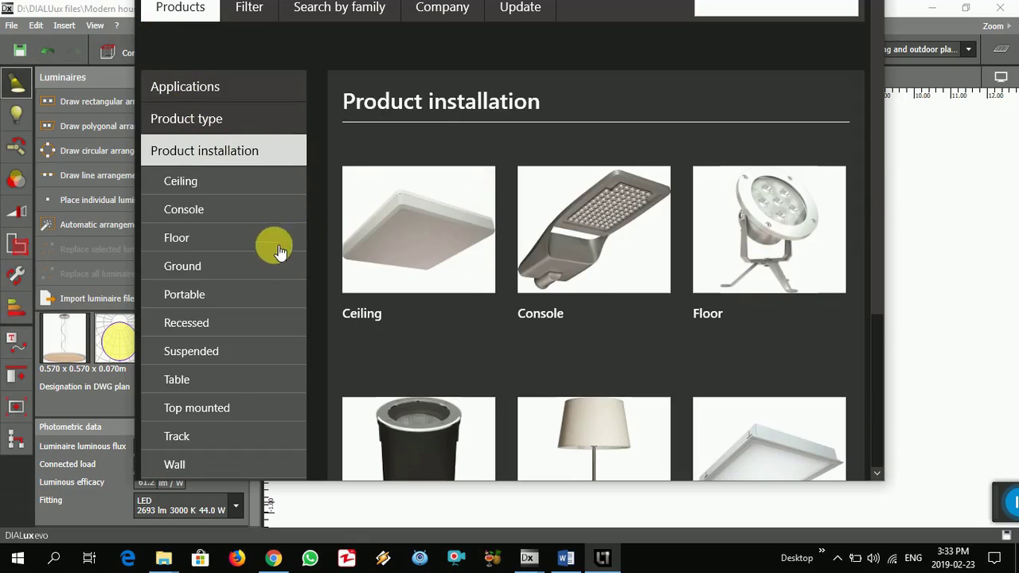
left_click(223, 410)
scroll(496, 387, "down", 2)
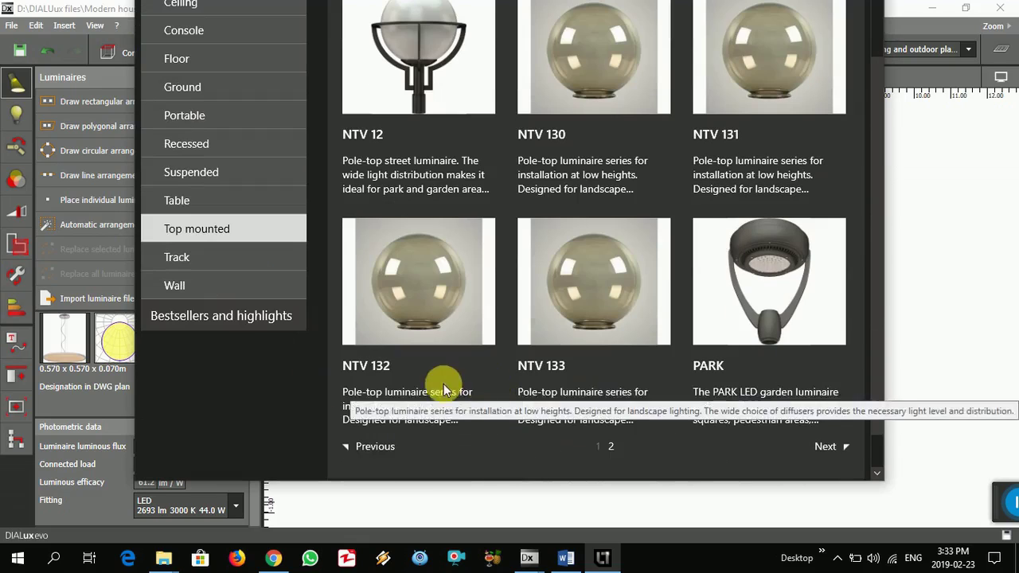
Step: Browse several pages of the catalogue's suspended luminaires for a pendant to hang over the dining table
left_click(230, 172)
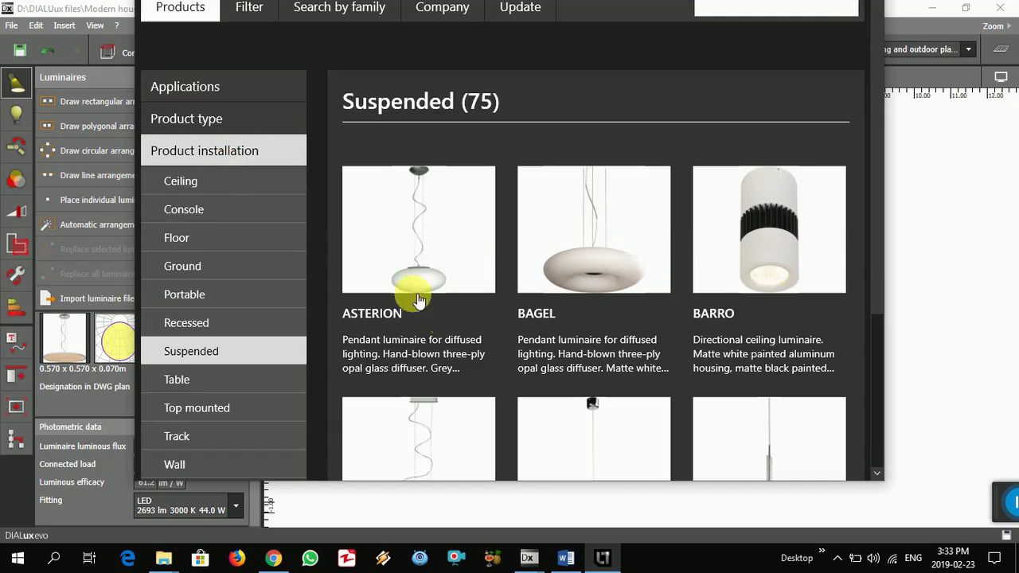
scroll(557, 325, "down", 2)
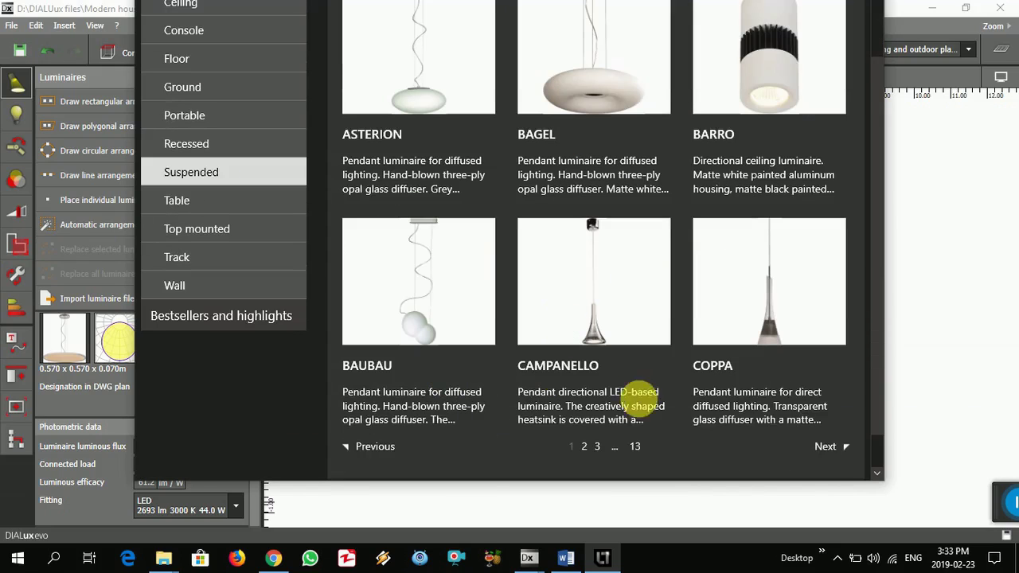
left_click(599, 448)
scroll(607, 430, "down", 3)
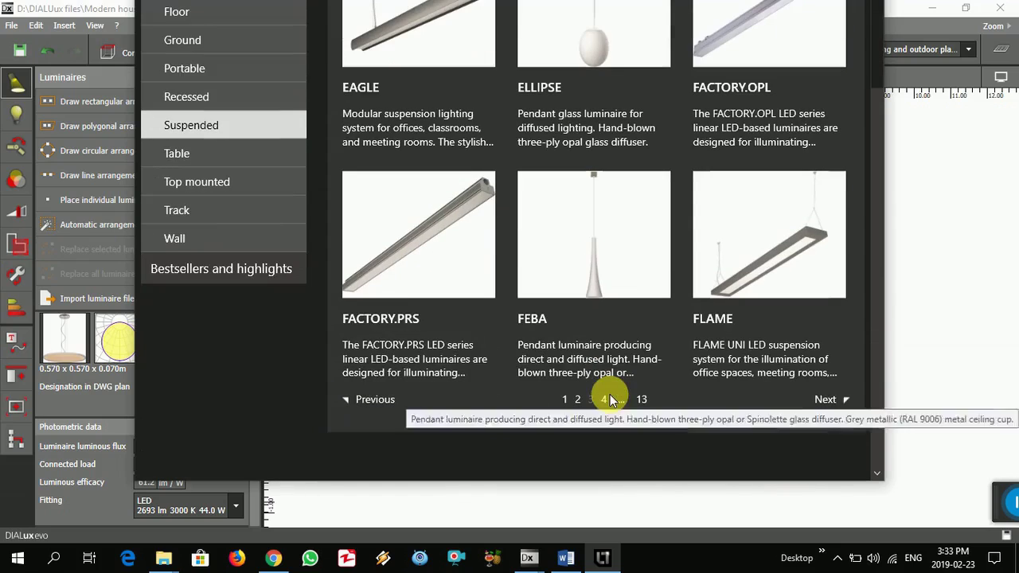
left_click(610, 397)
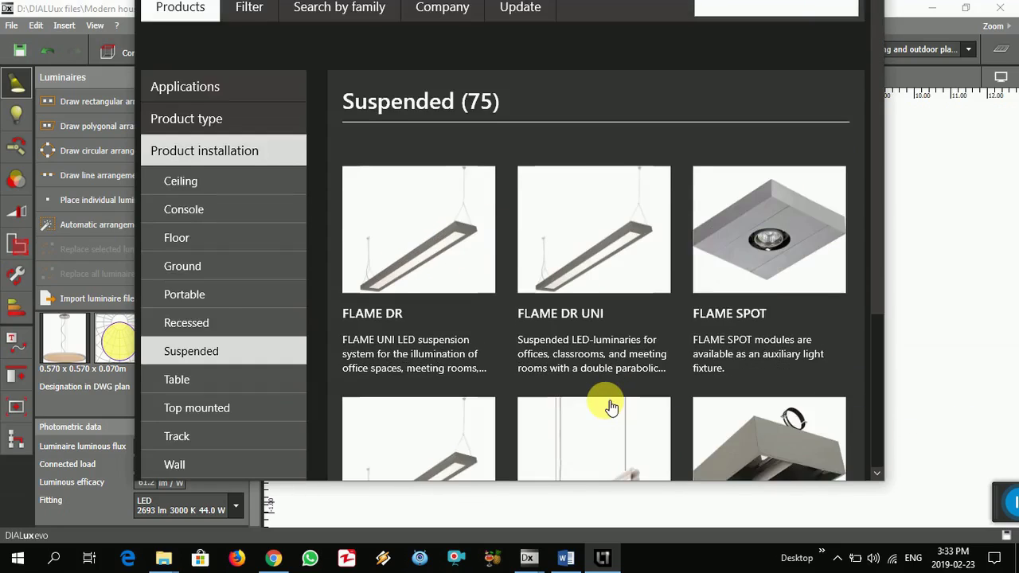
scroll(610, 407, "down", 3)
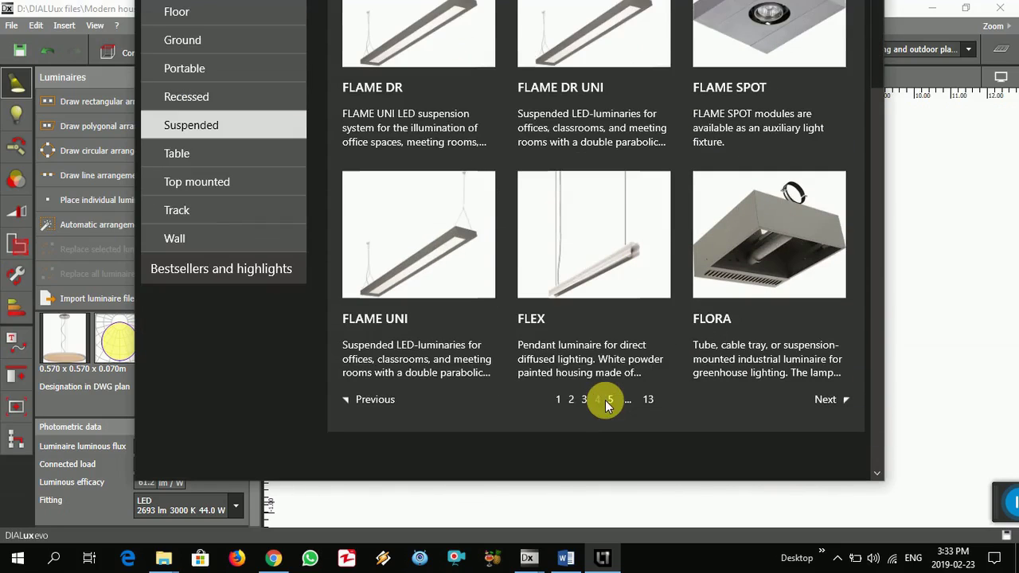
left_click(559, 399)
scroll(626, 371, "down", 3)
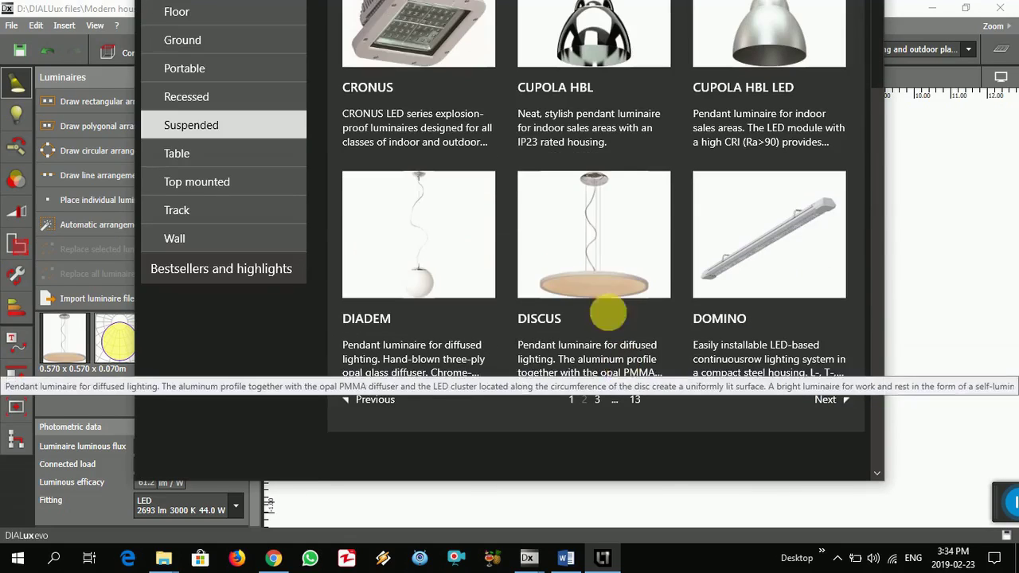
Step: Transfer the DISCUS 62 from the DISCUS product range to DIALux evo as the active luminaire and return to the Hall plan
left_click(610, 255)
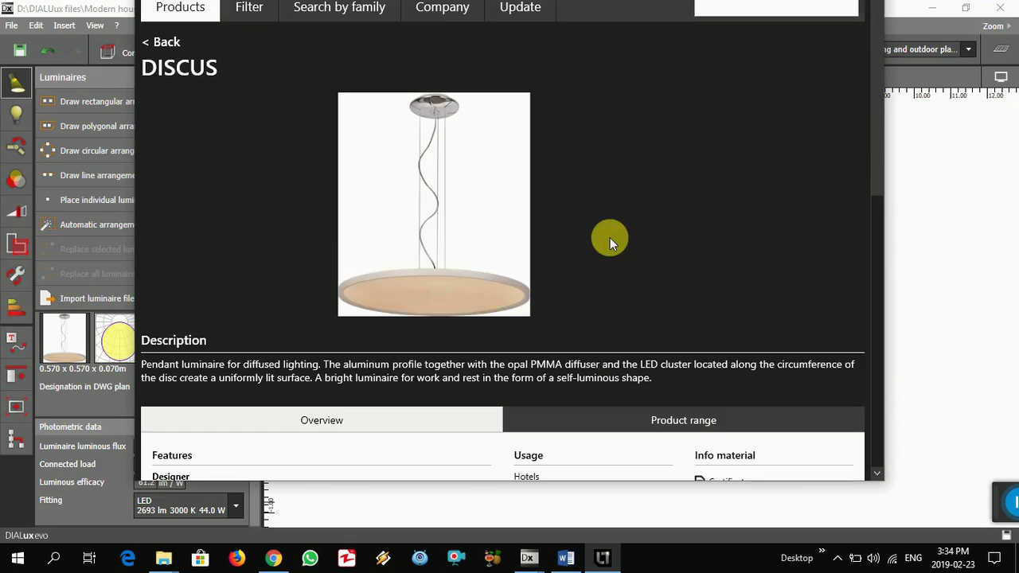
left_click(661, 420)
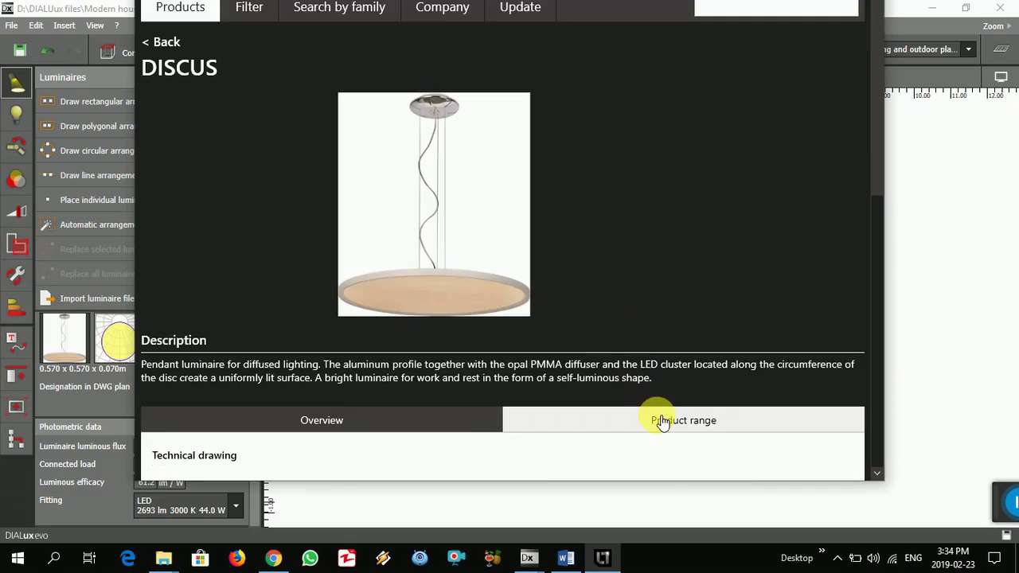
scroll(661, 421, "down", 5)
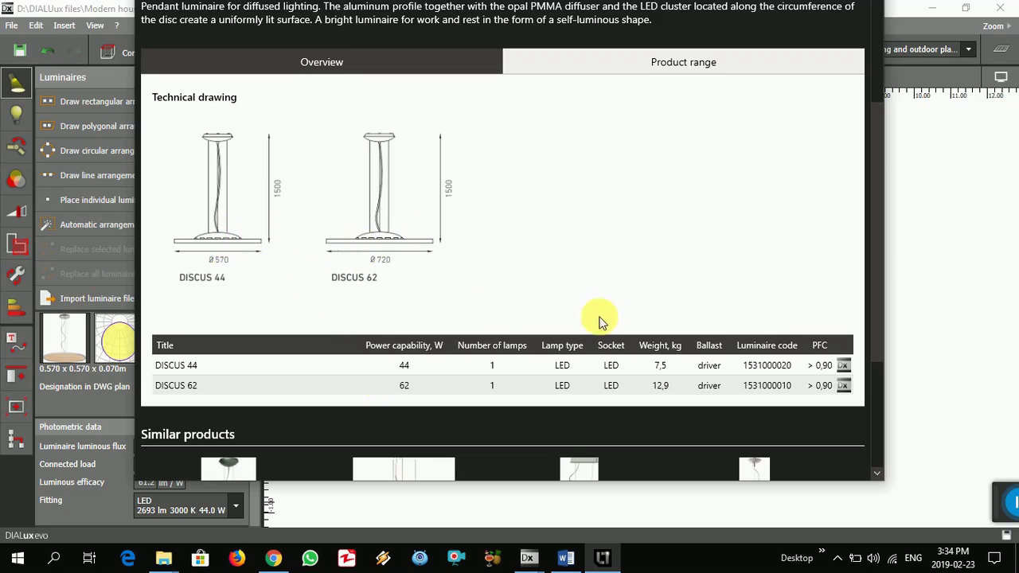
left_click(850, 387)
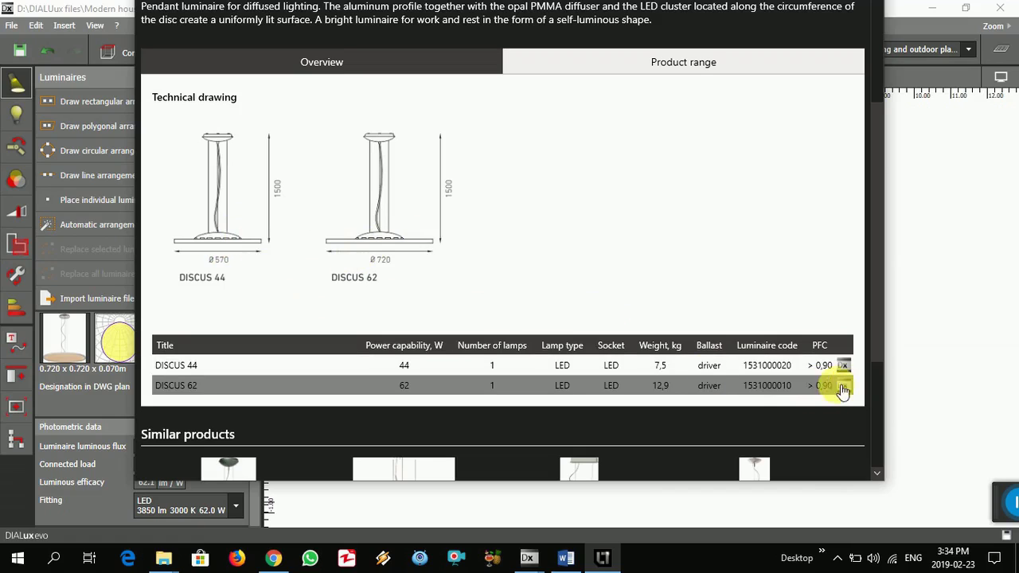
left_click(973, 263)
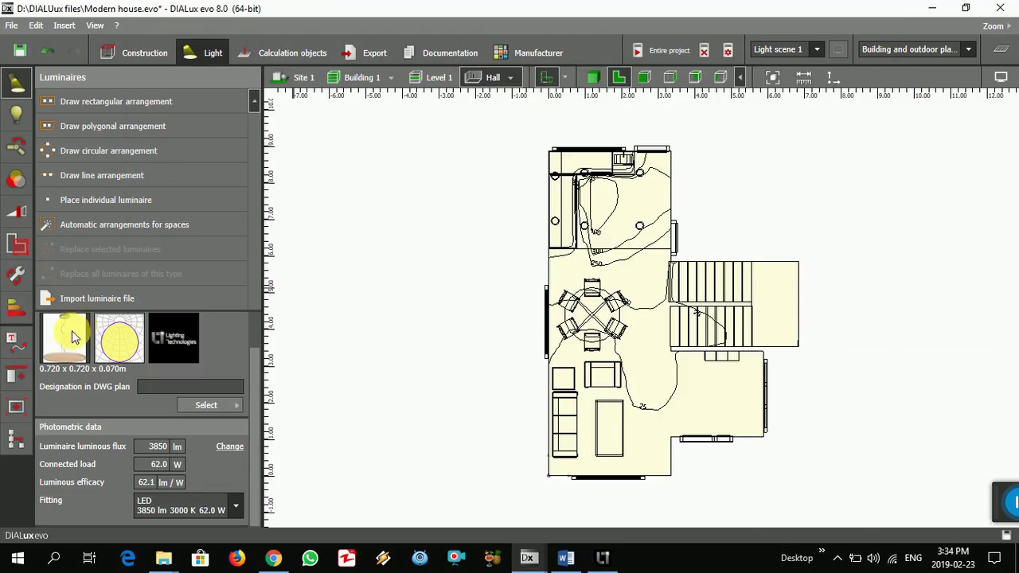
Step: Place an individual DISCUS 62 luminaire over the centre of the Hall's round dining table and show it in 3D
left_click(70, 200)
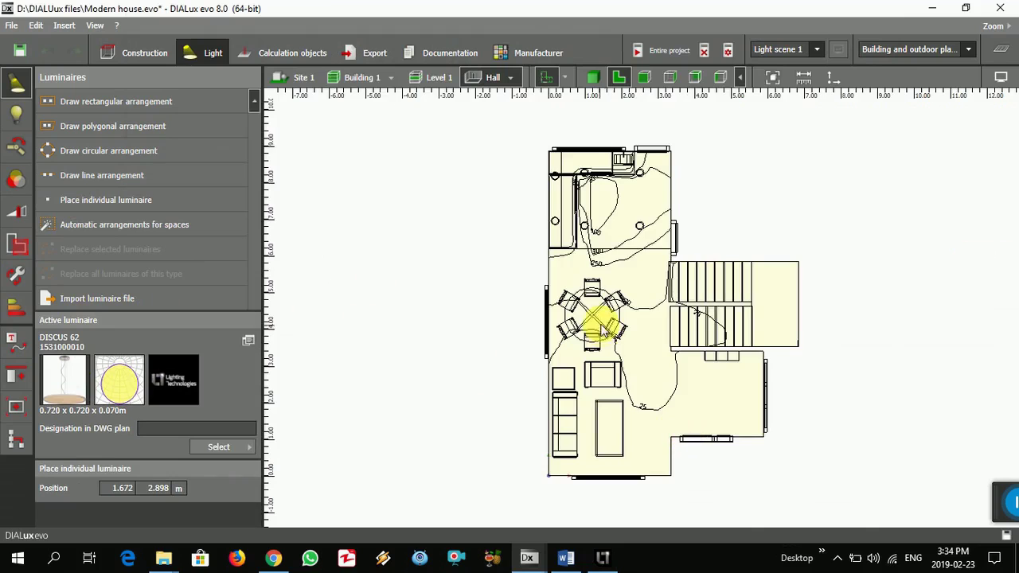
scroll(596, 318, "up", 3)
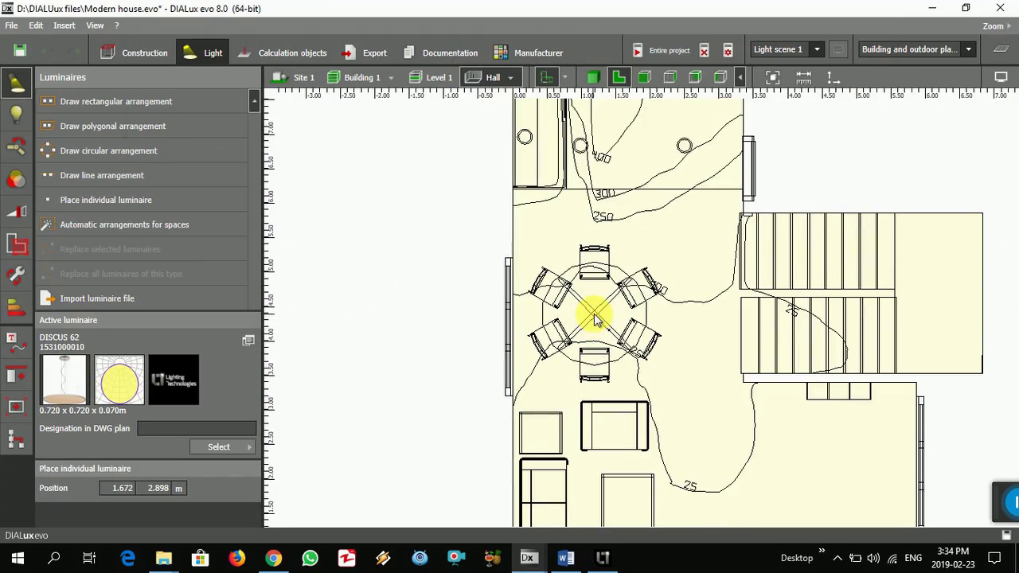
left_click(597, 350)
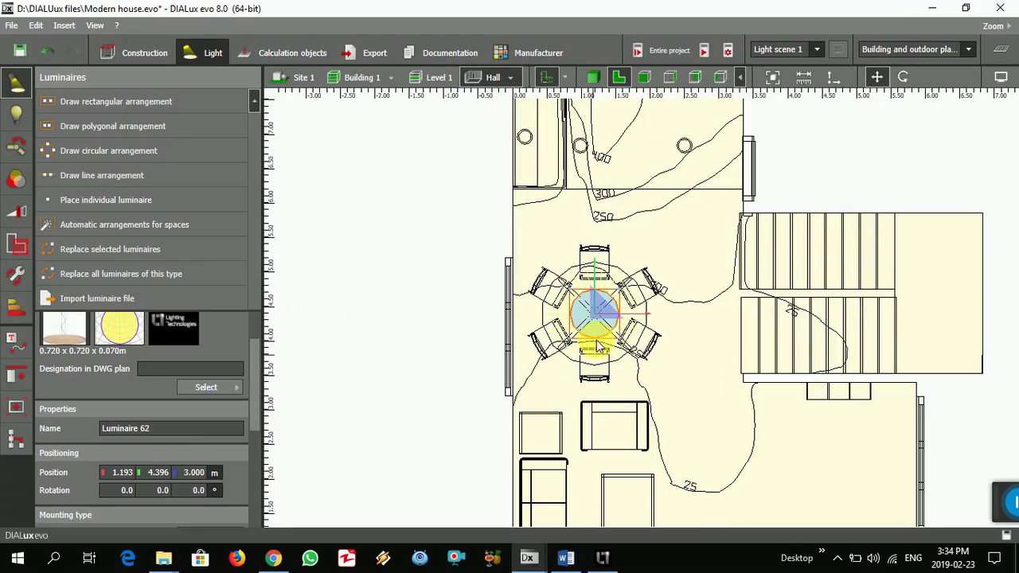
left_click(593, 77)
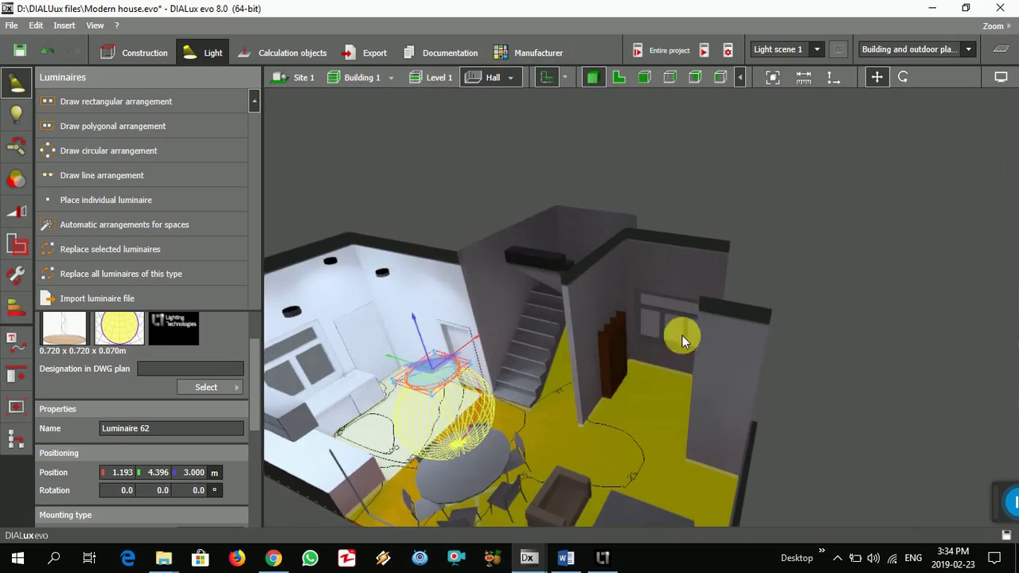
Step: Set the height position of the DISCUS pendant over the Hall's dining table to 2.800 m in a side elevation
left_click(834, 330)
scroll(591, 257, "down", 5)
left_click_drag(466, 448, 520, 416)
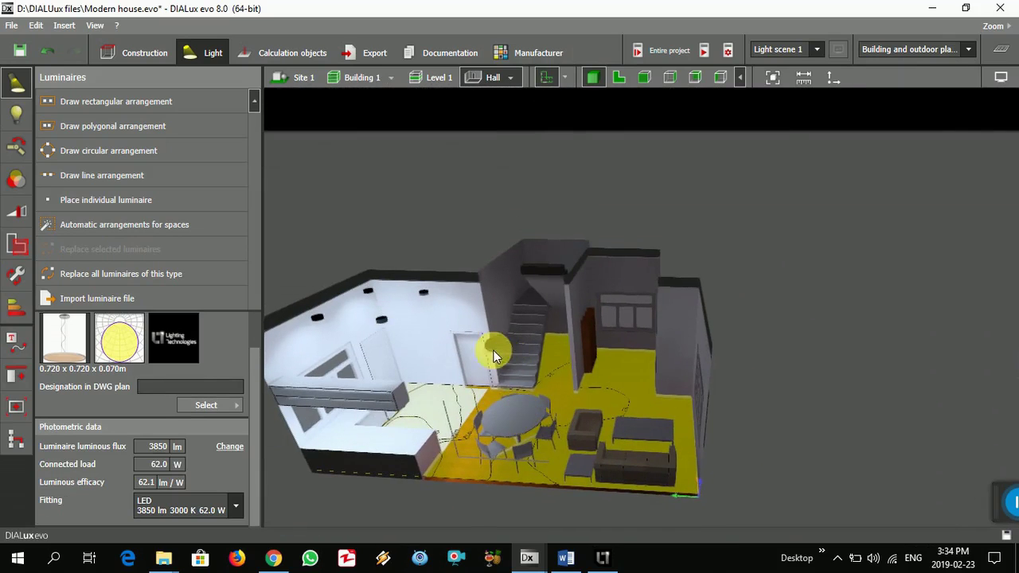
left_click(669, 78)
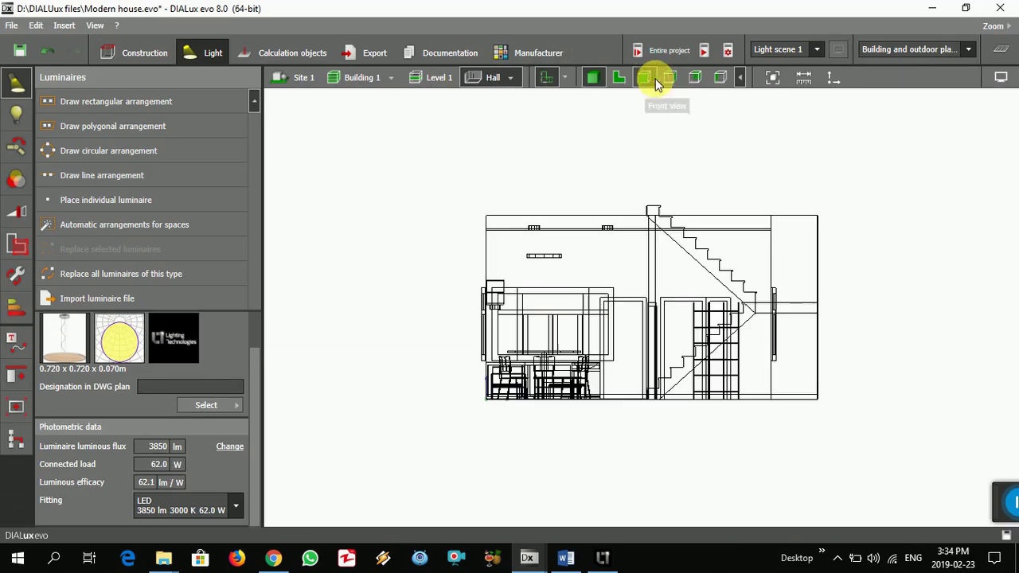
left_click(702, 80)
scroll(575, 292, "down", 3)
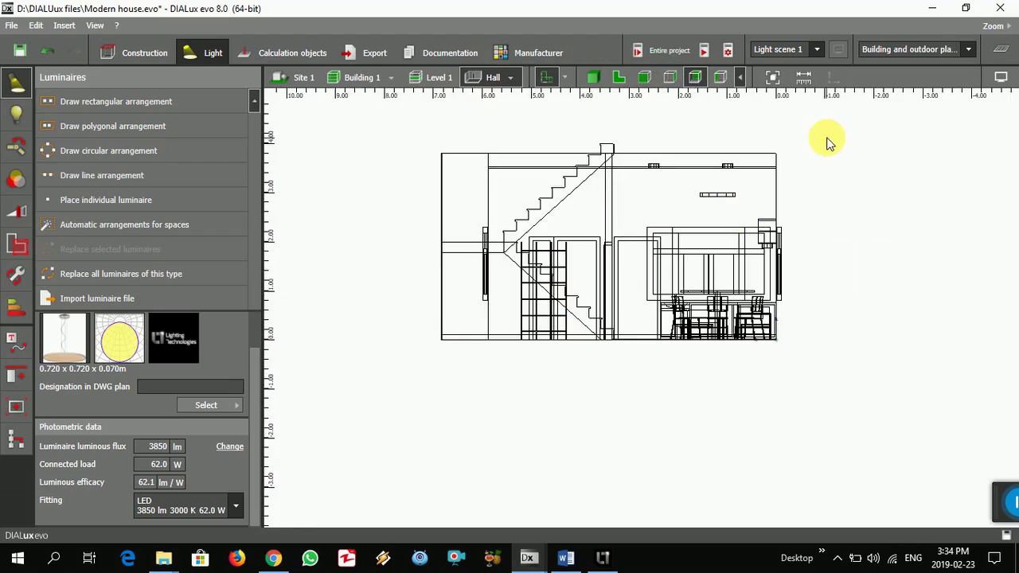
scroll(828, 140, "up", 1)
left_click(687, 210)
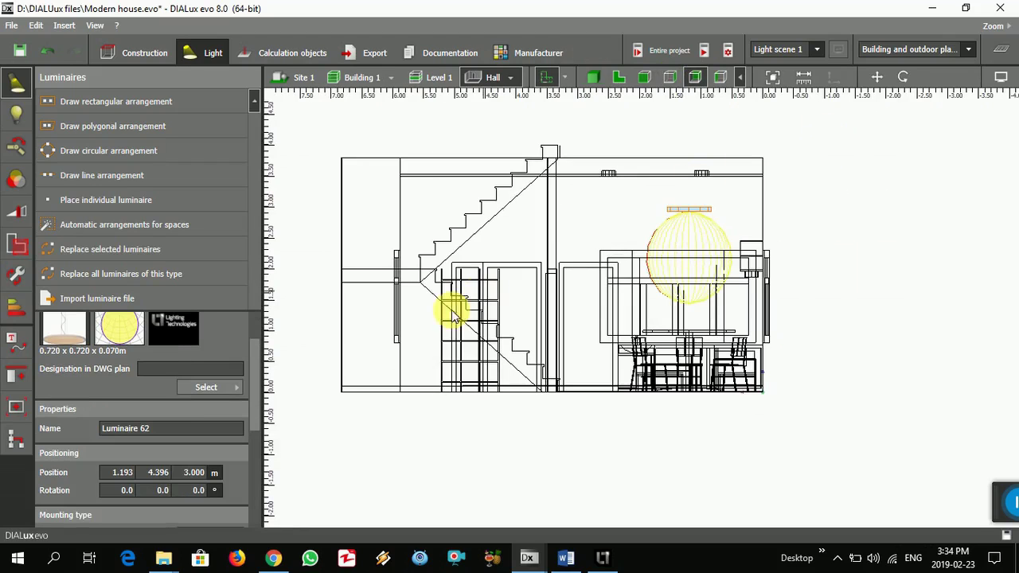
scroll(239, 434, "down", 1)
left_click(198, 440)
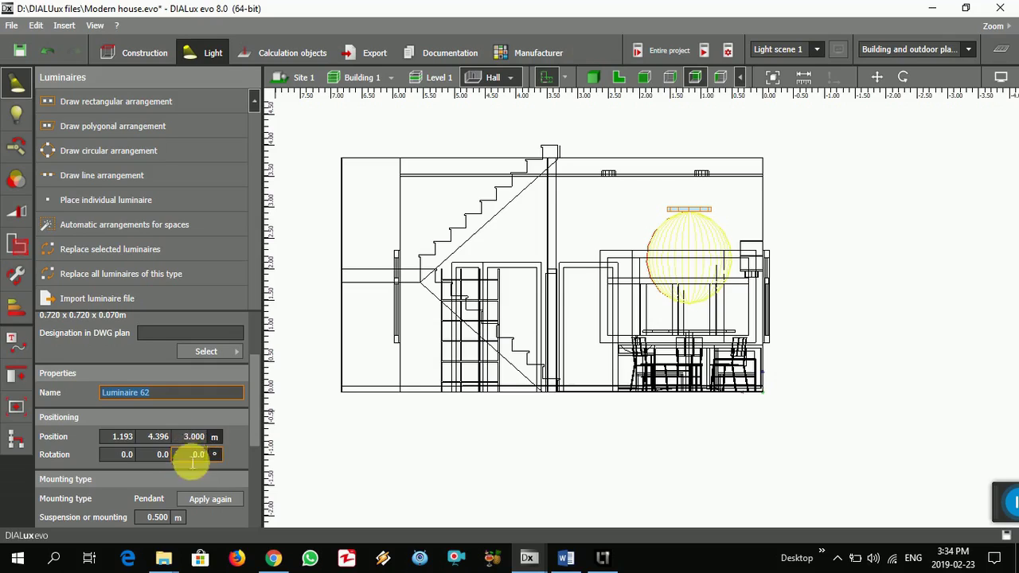
double_click(198, 442)
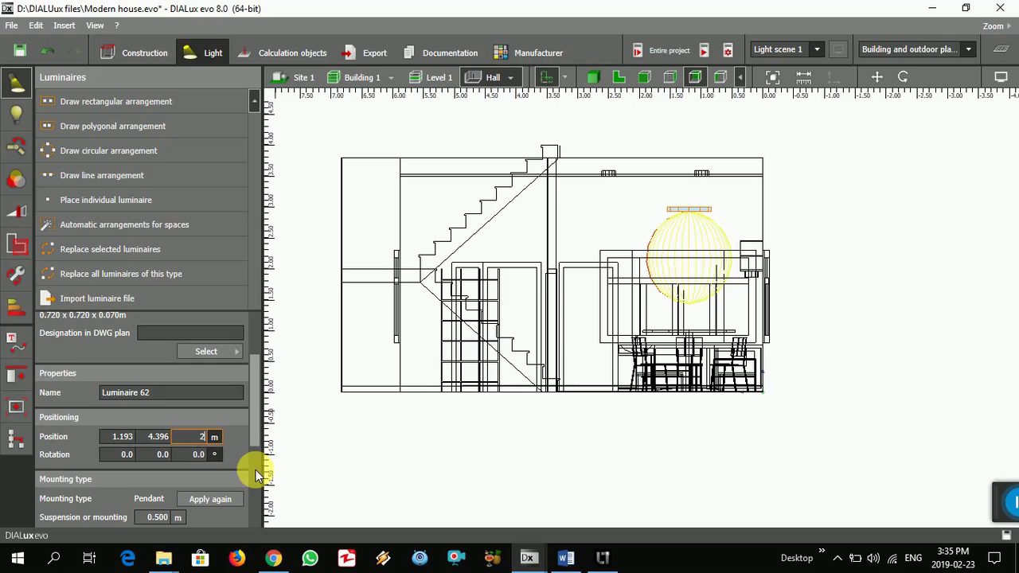
key("Return")
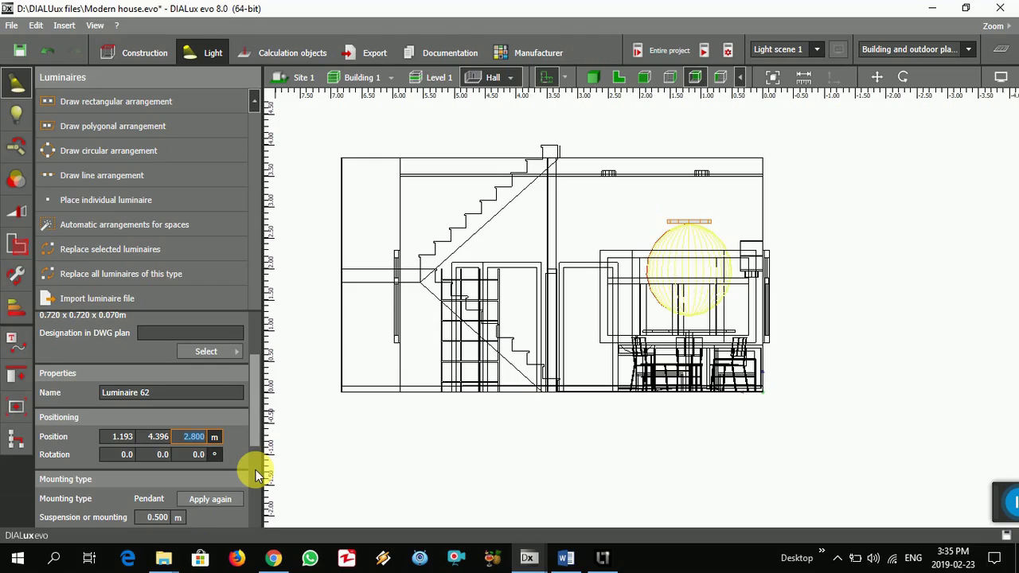
left_click(429, 456)
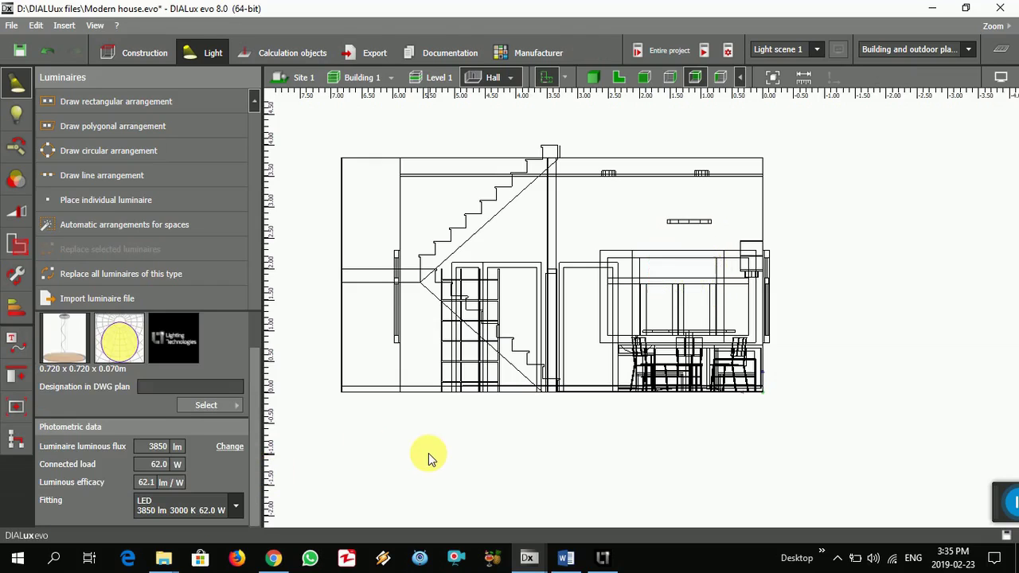
Step: Return to the Hall's floor plan and choose the CHAL 200 LED1400-830 HF RSB downlight from the luminaire history as the active luminaire
left_click(619, 78)
scroll(424, 306, "down", 3)
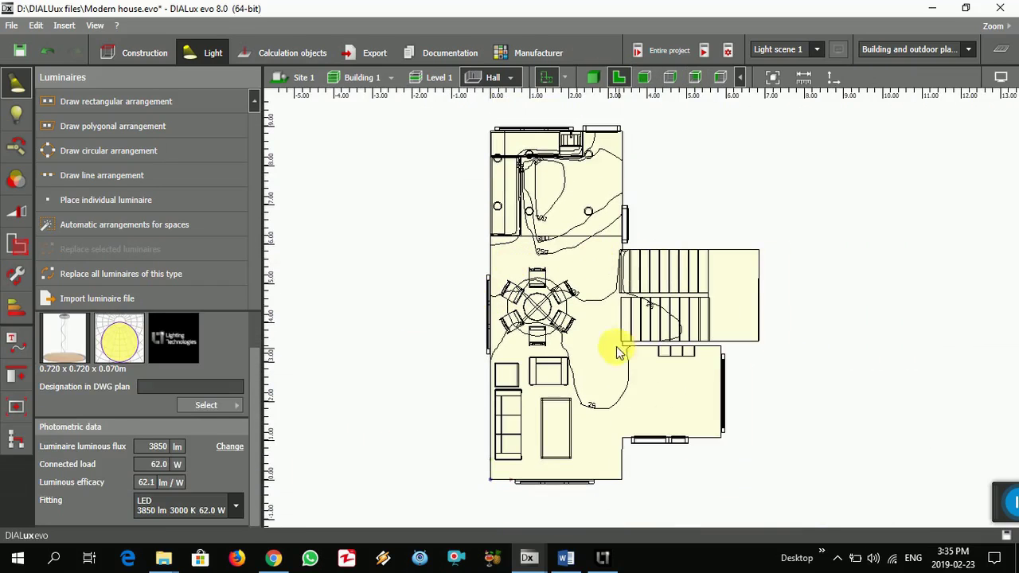
left_click(206, 387)
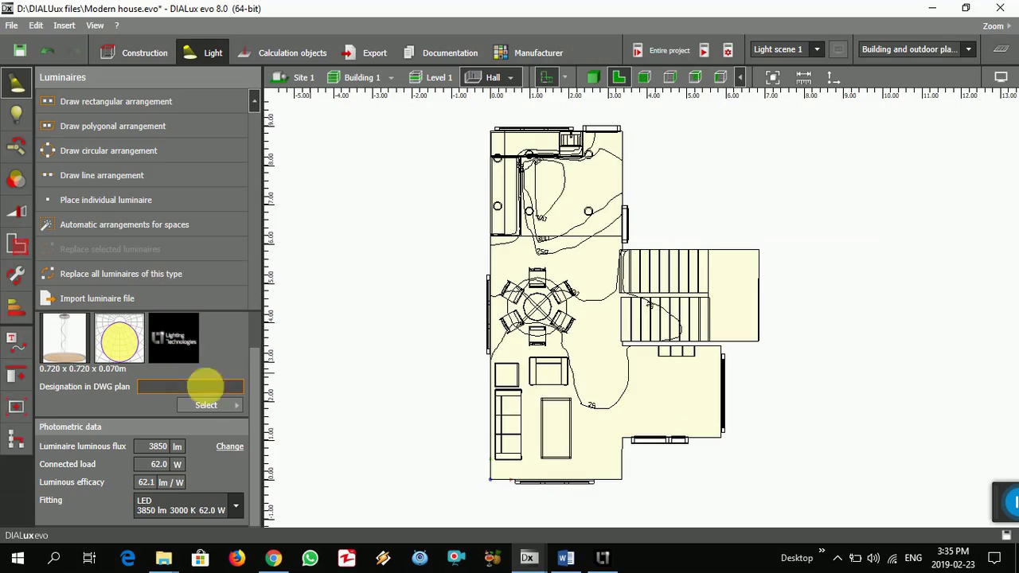
left_click(232, 404)
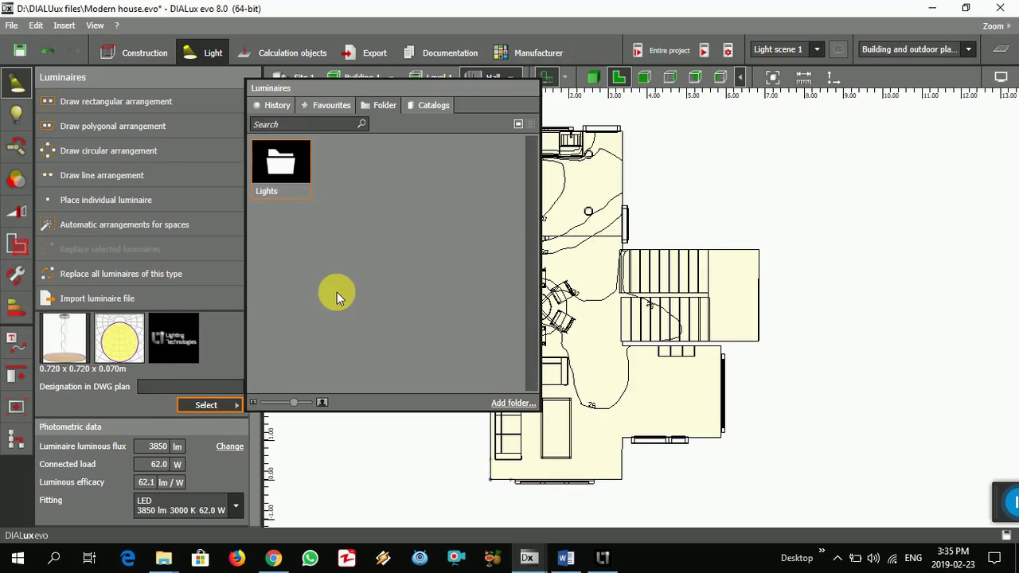
left_click(275, 106)
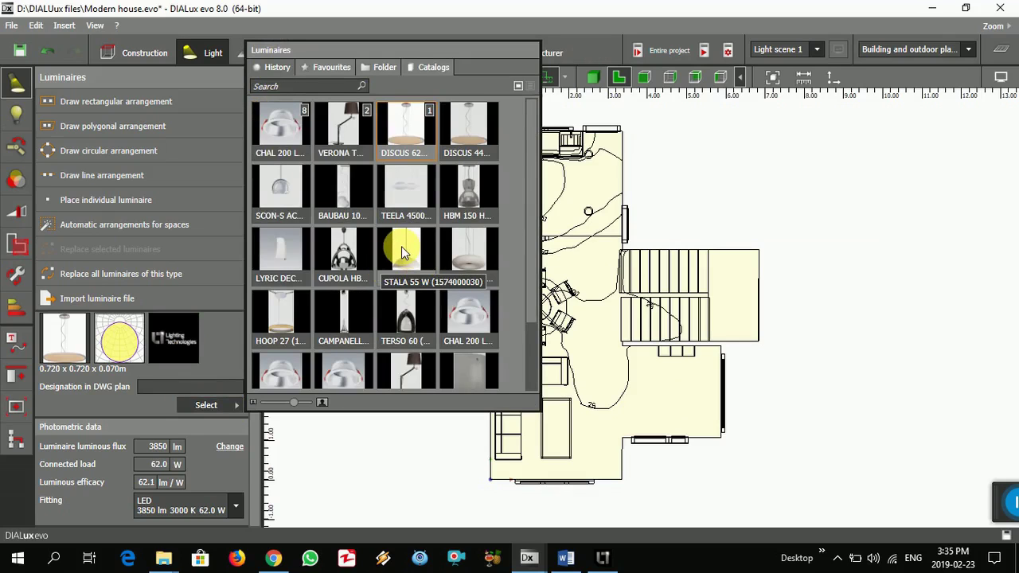
scroll(401, 248, "down", 1)
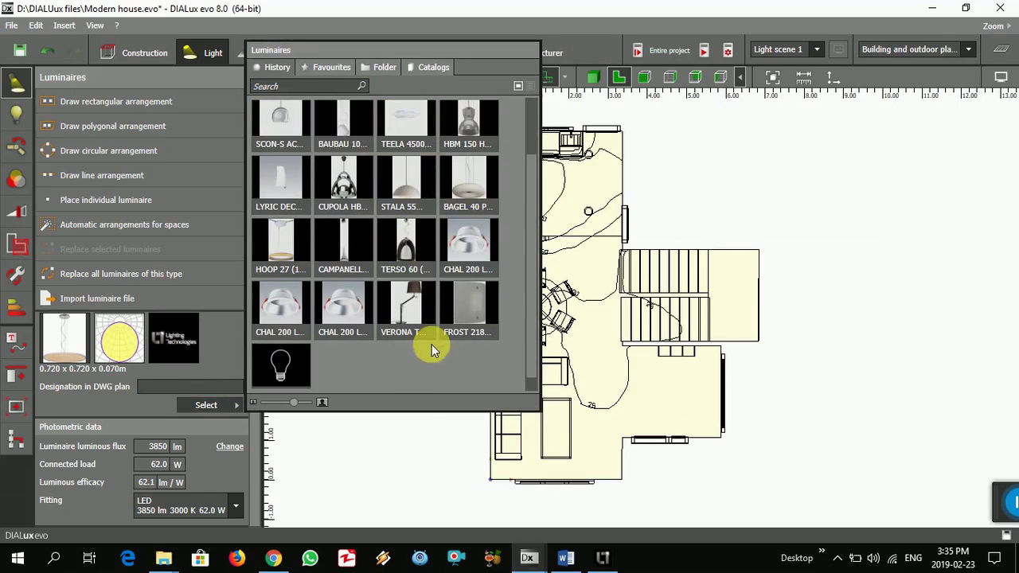
left_click(288, 308)
left_click(345, 300)
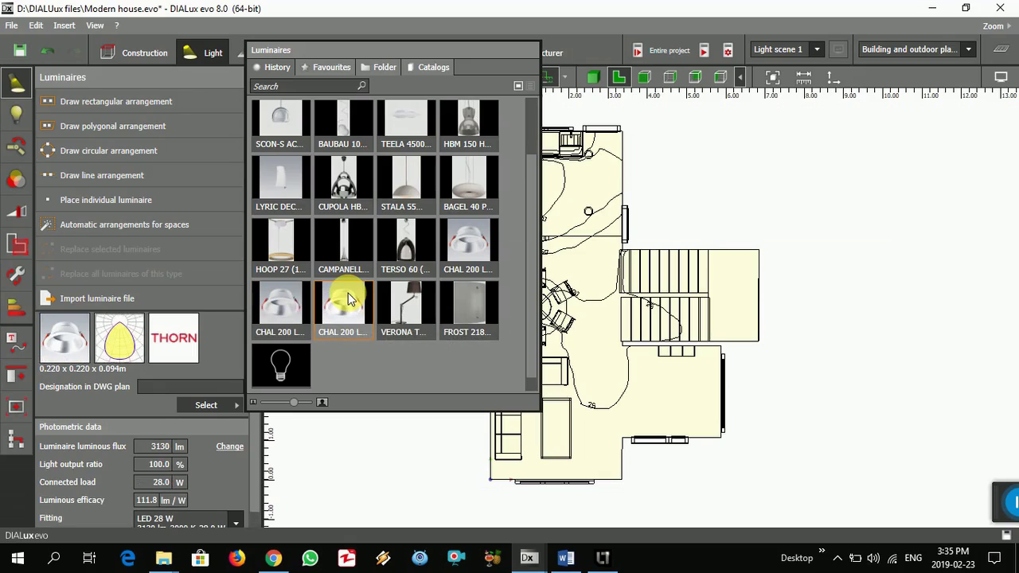
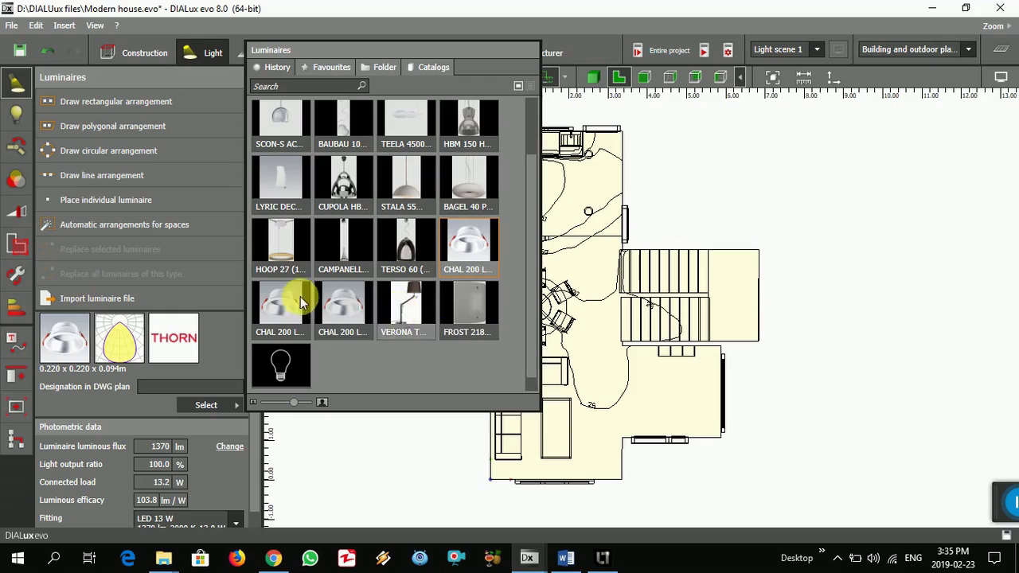
Step: Draw a horizontal line arrangement about 1.77 m long between the kitchen and the dining table, with a quantity of 2 luminaires
left_click(74, 200)
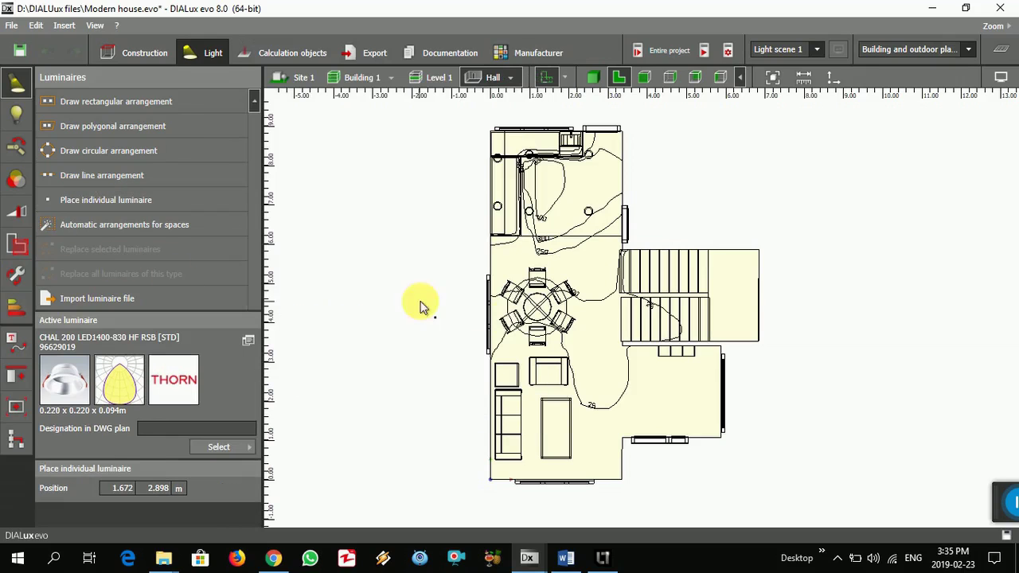
left_click(104, 175)
scroll(542, 269, "up", 3)
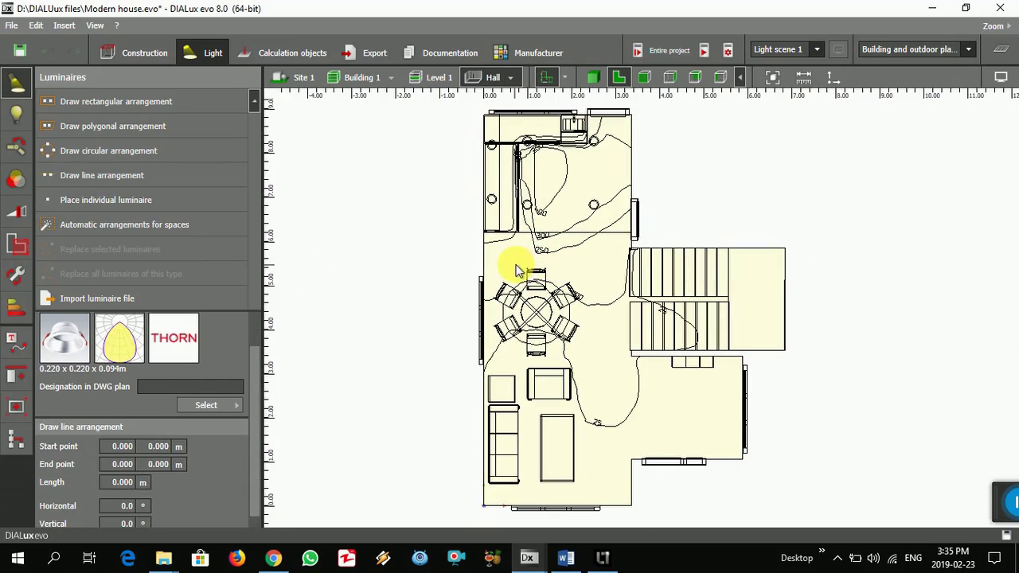
left_click(516, 271)
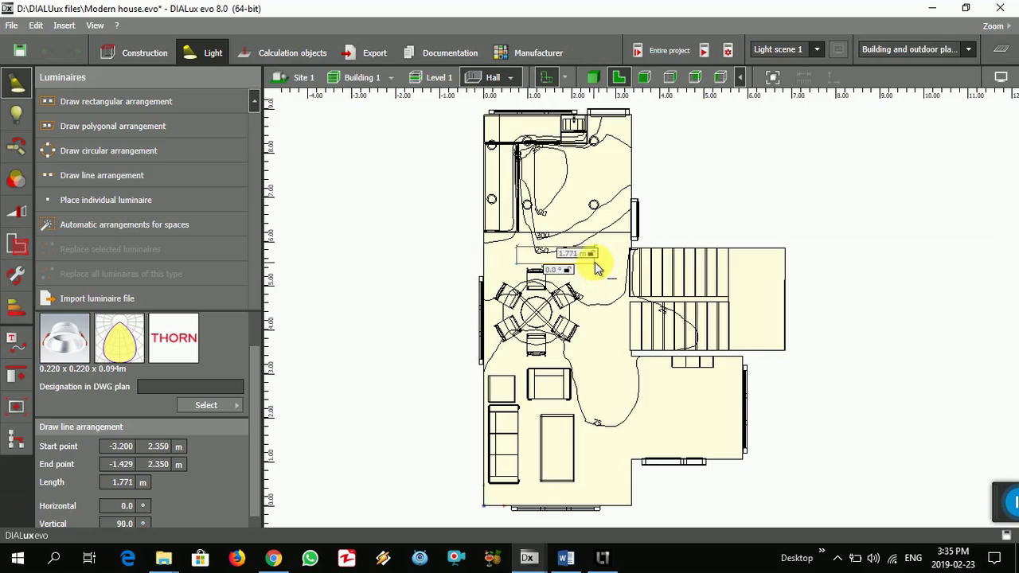
left_click(598, 268)
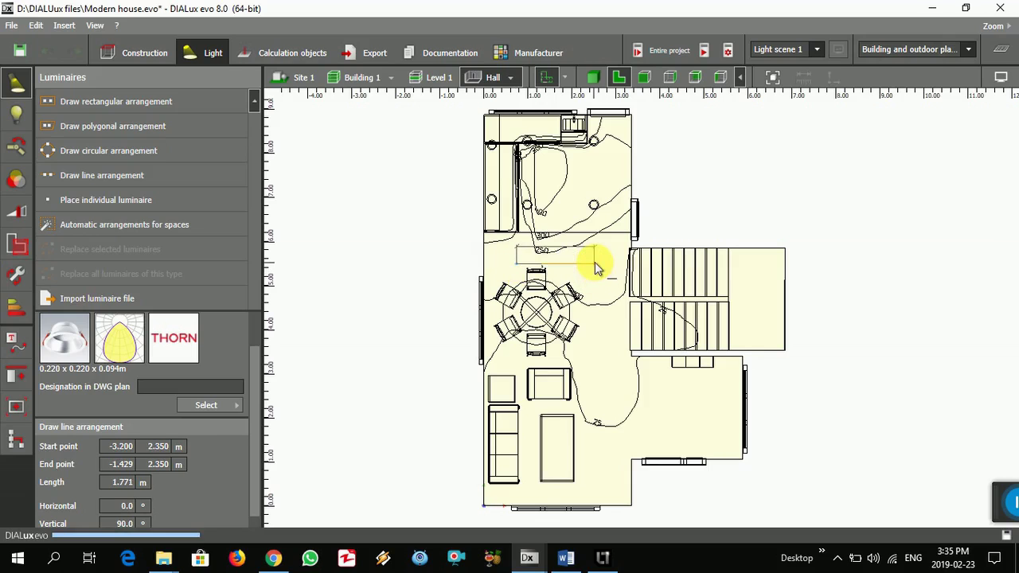
left_click(147, 491)
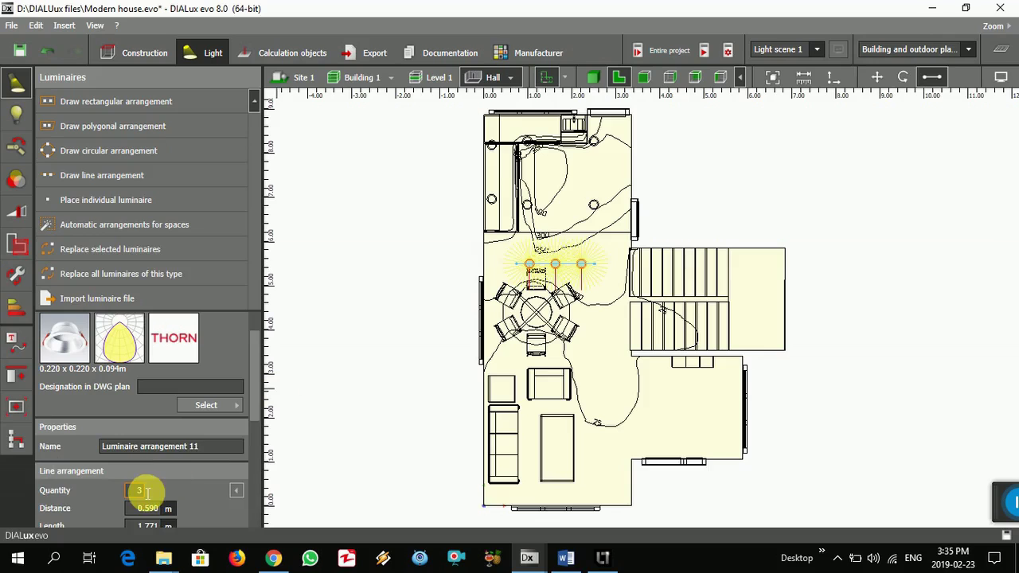
type("2")
key("Return")
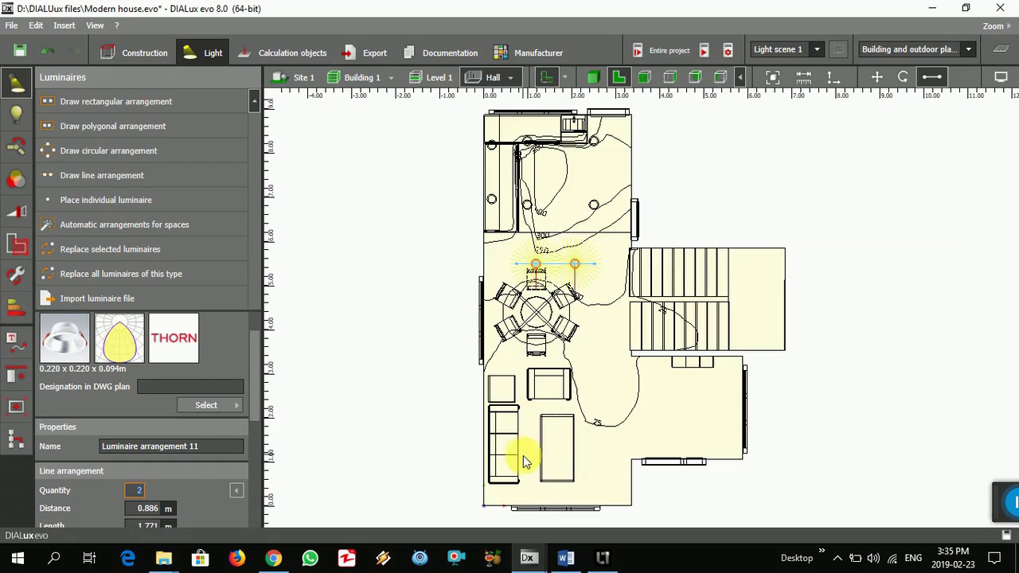
Step: Draw a rectangular luminaire arrangement with a side of about 1.12 m, spanning from the seating area to the room by the windows
left_click(69, 199)
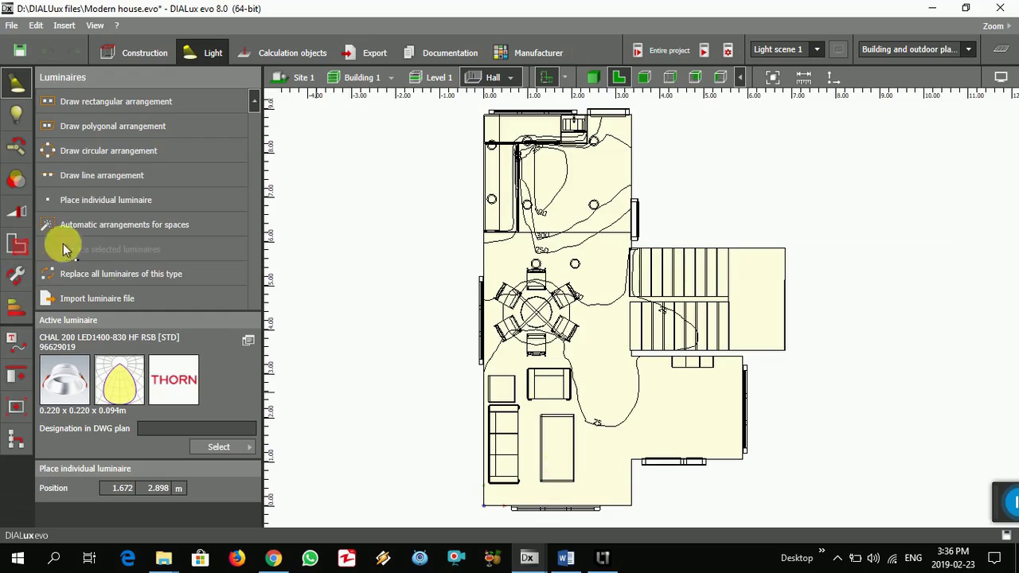
left_click(87, 175)
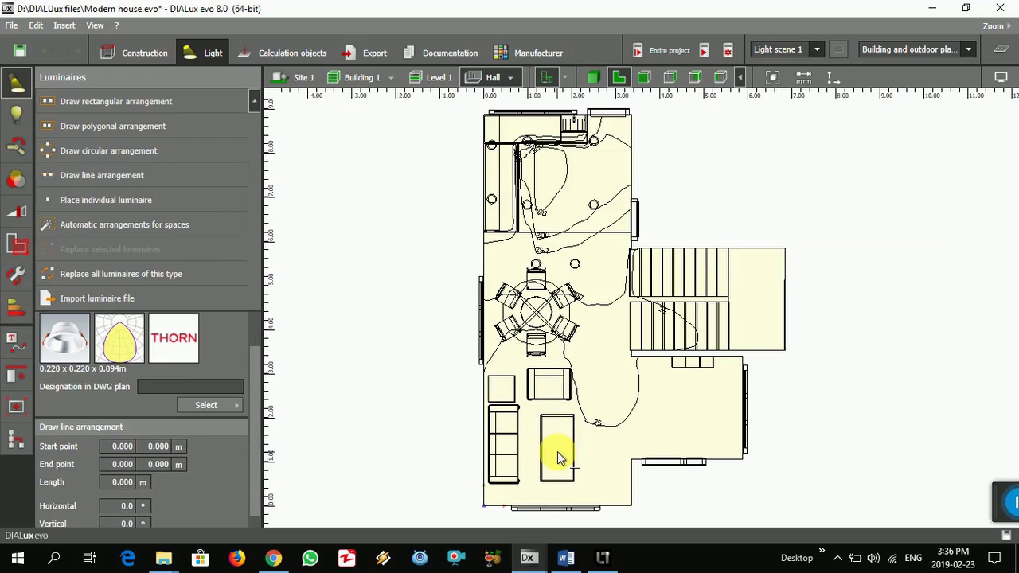
left_click(87, 102)
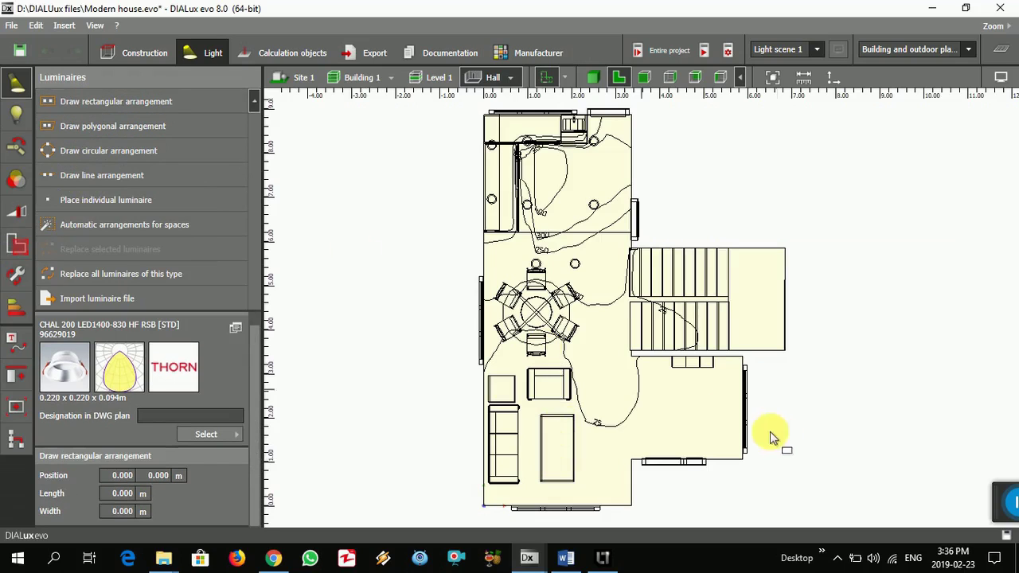
left_click(702, 383)
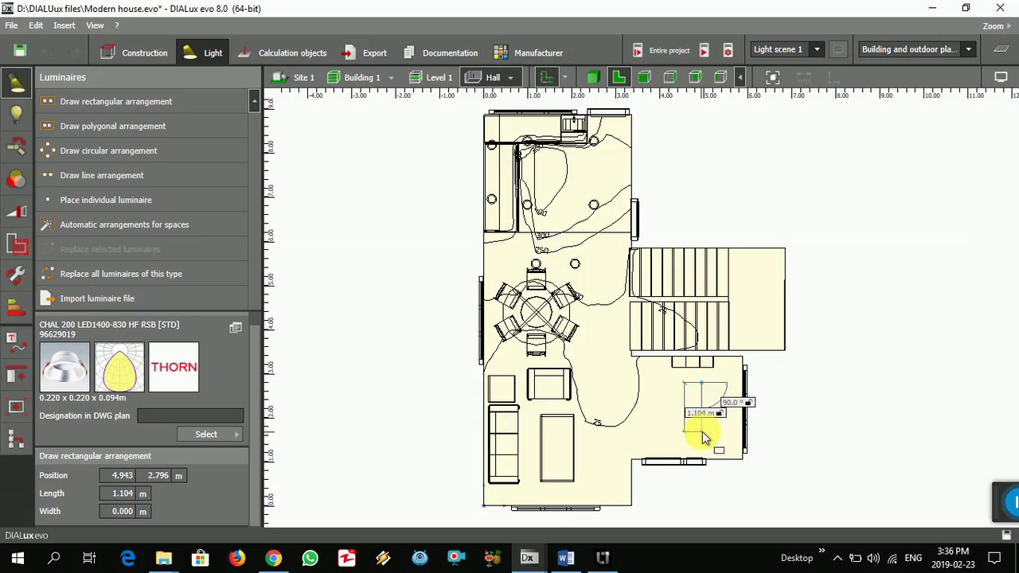
left_click(702, 432)
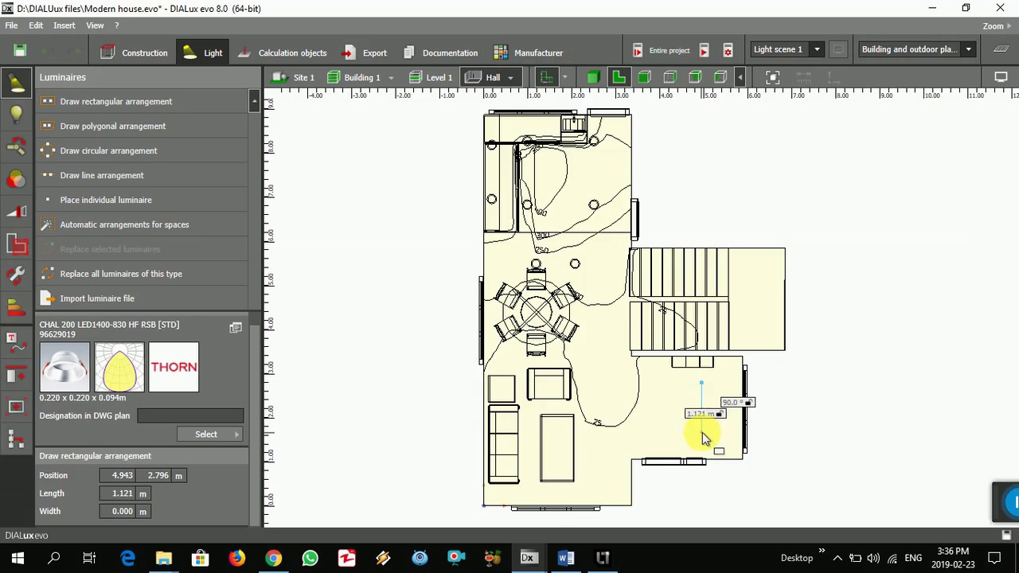
left_click(530, 434)
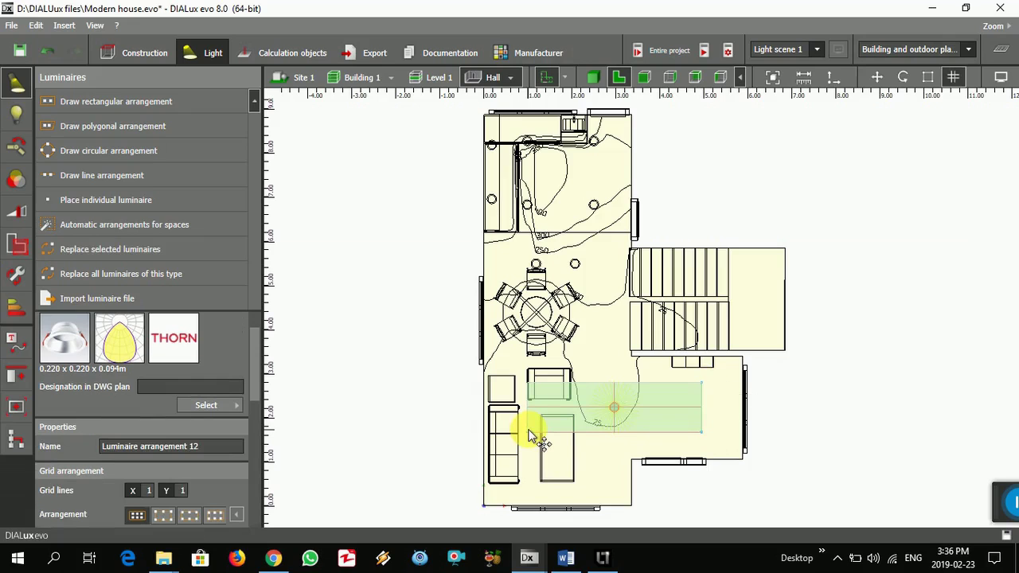
Step: Set the rectangular arrangement's grid lines to 2 in X and 2 in Y
left_click(149, 491)
type("2")
left_click(191, 497)
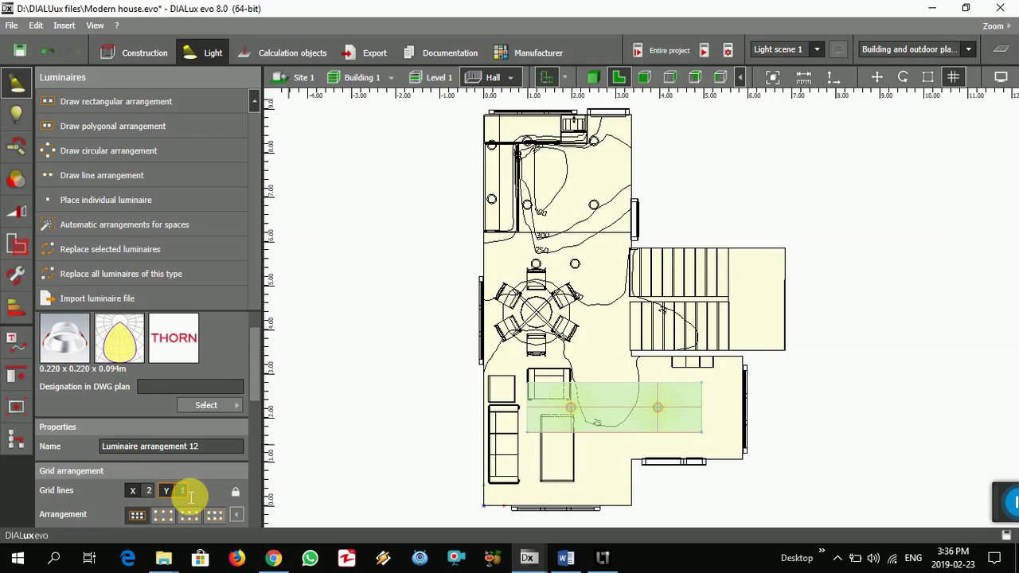
type("2")
key("Return")
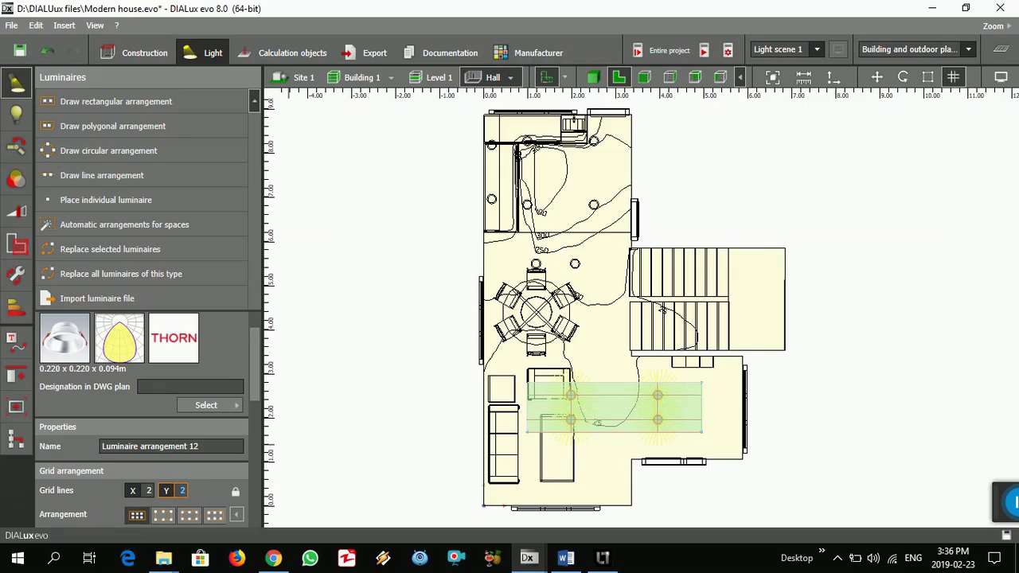
Step: Compare the grid's spacing options and choose the one that places the four luminaires just inside the rectangle's corners
left_click(164, 515)
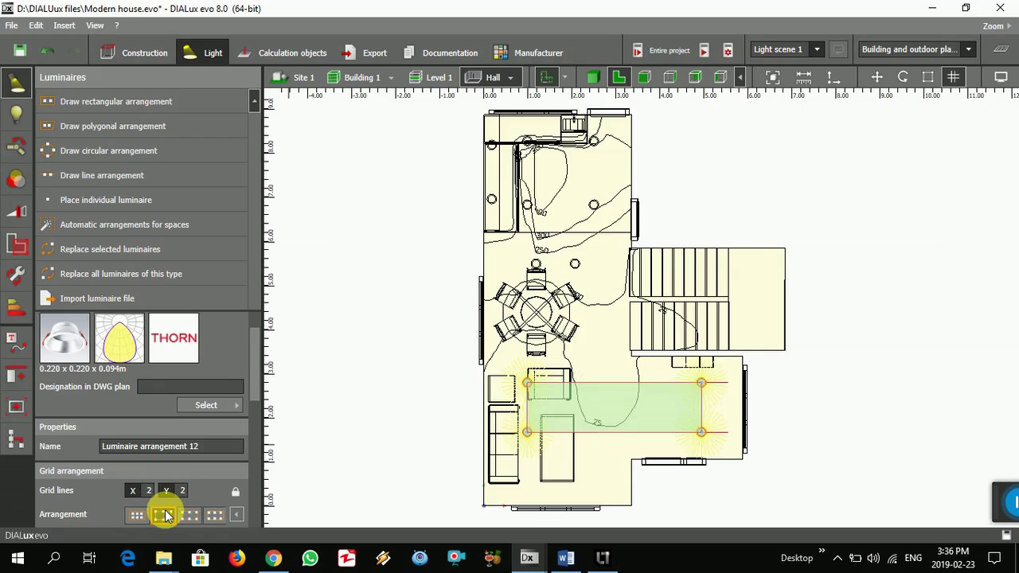
left_click(187, 516)
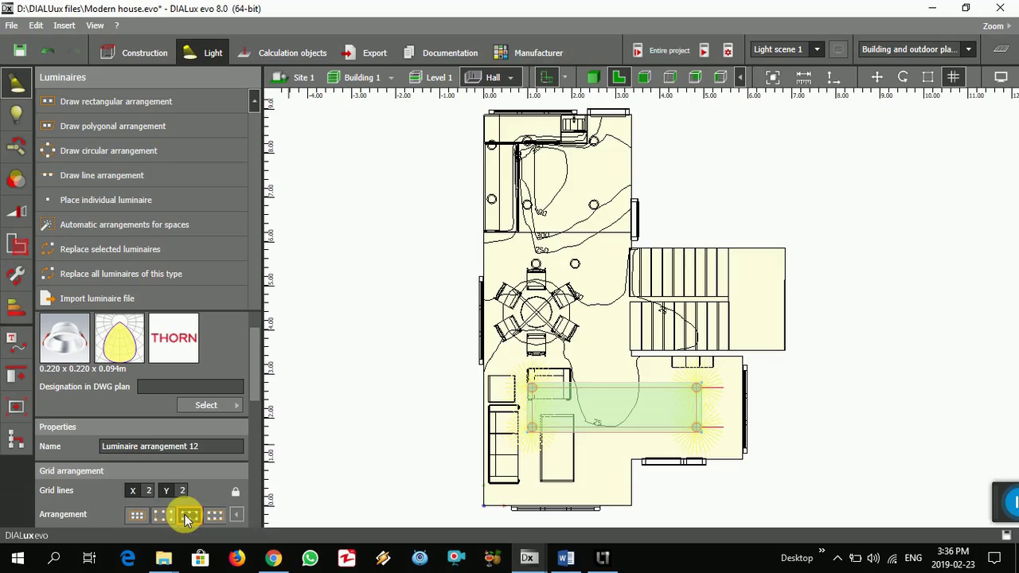
left_click(138, 515)
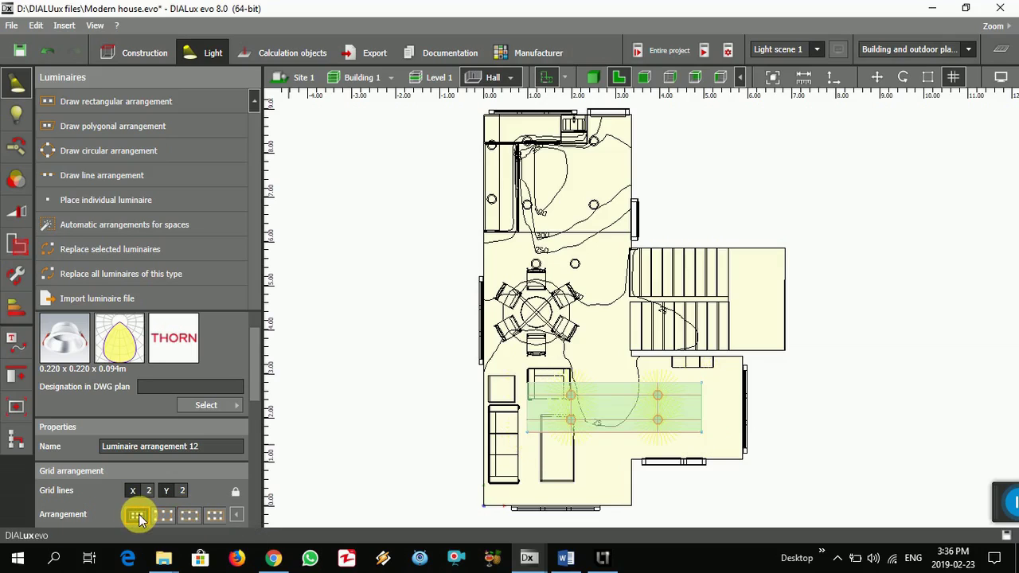
left_click(188, 516)
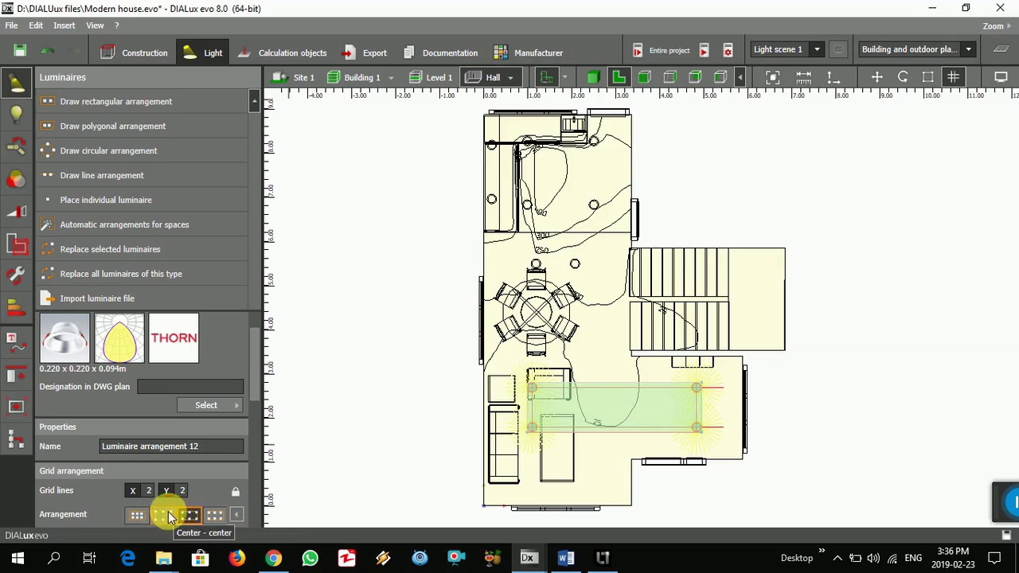
left_click(166, 515)
left_click(190, 517)
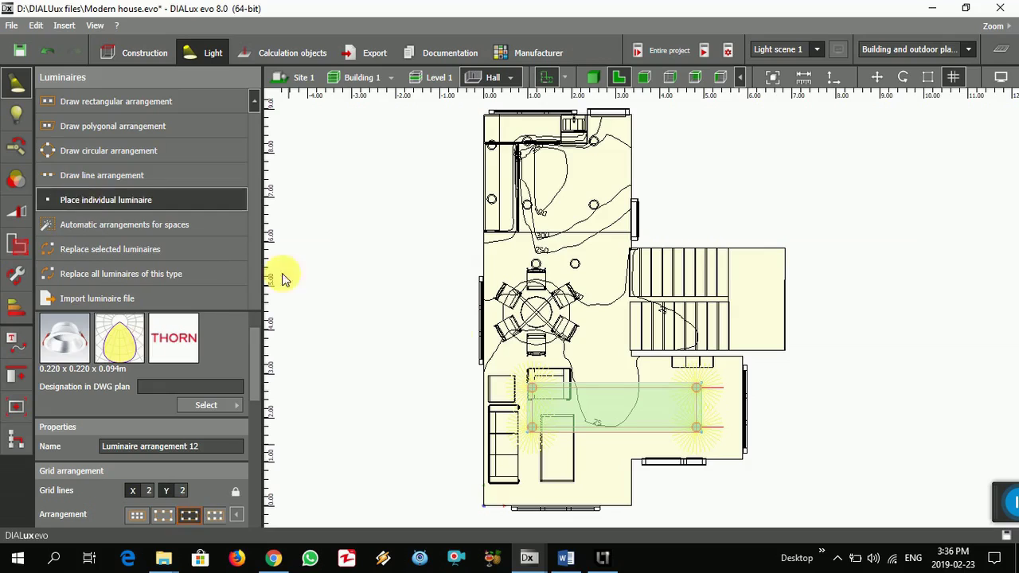
Step: Place two individual CHAL 200 luminaires either side of the coffee table, at about (1.14, 0.80) and (2.49, 0.85) m
left_click(76, 200)
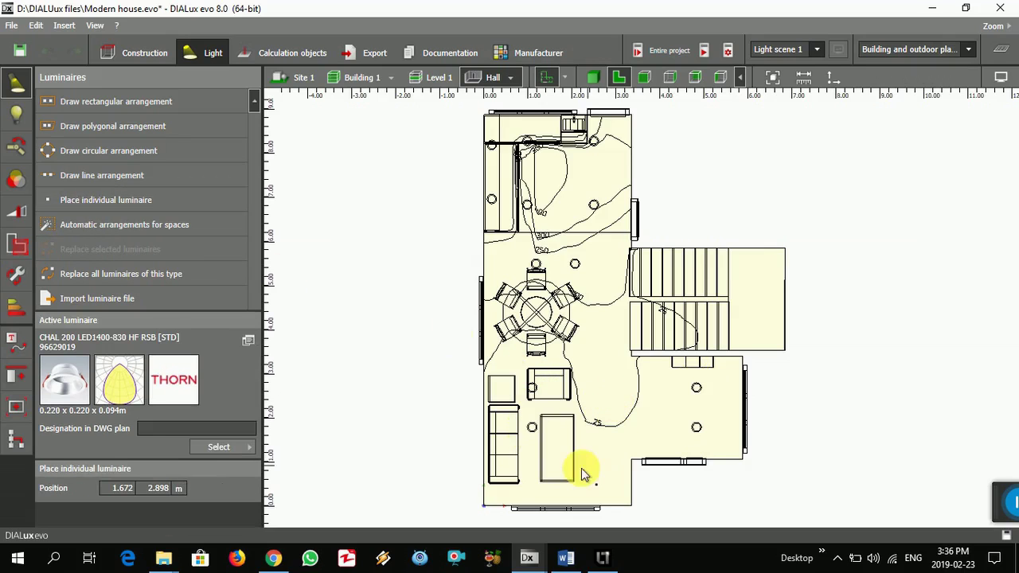
left_click(535, 473)
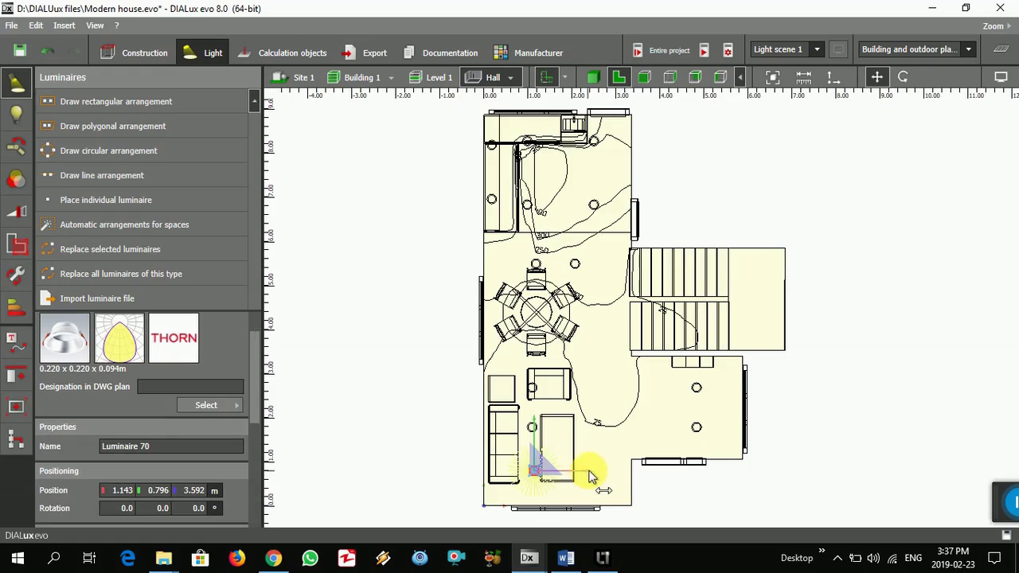
left_click(120, 200)
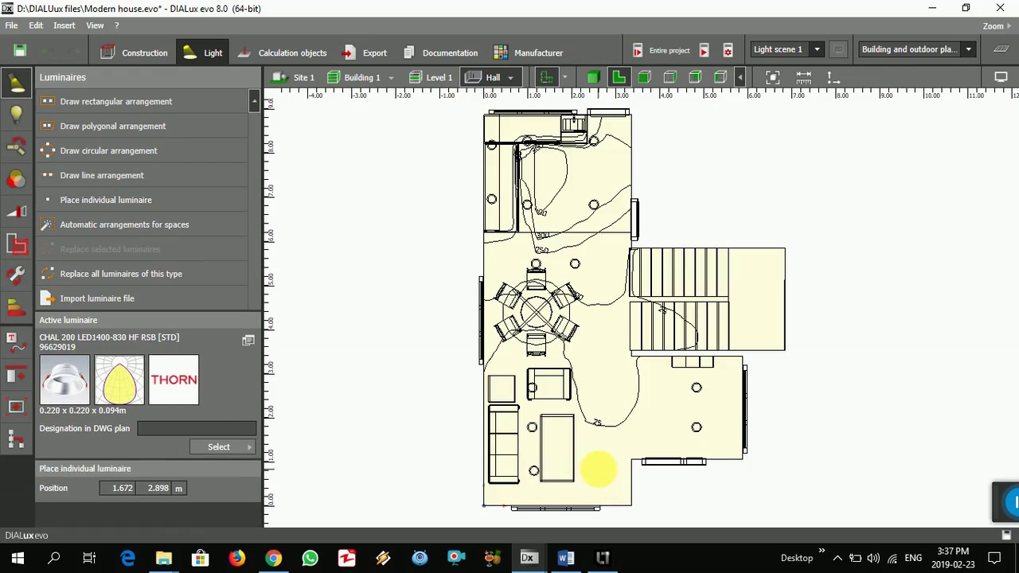
left_click(595, 469)
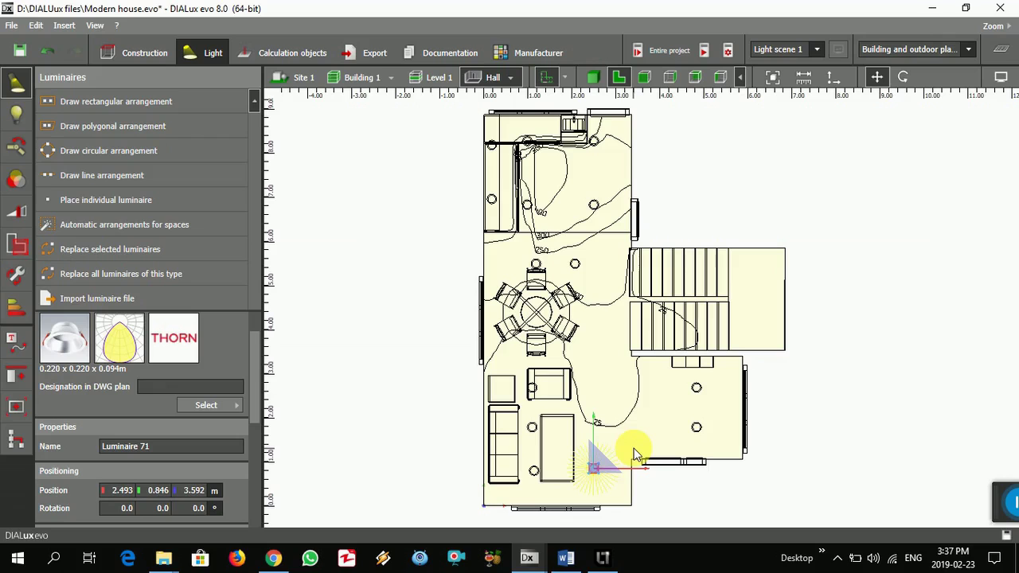
left_click(428, 317)
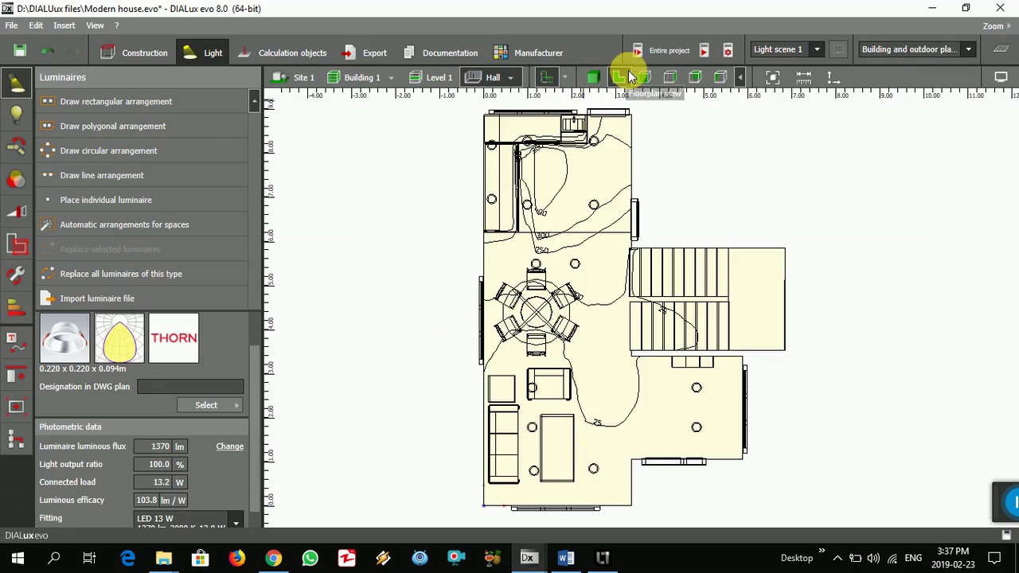
Step: Calculate the entire project and check the detailed illuminance results of Workplane 4
left_click(658, 46)
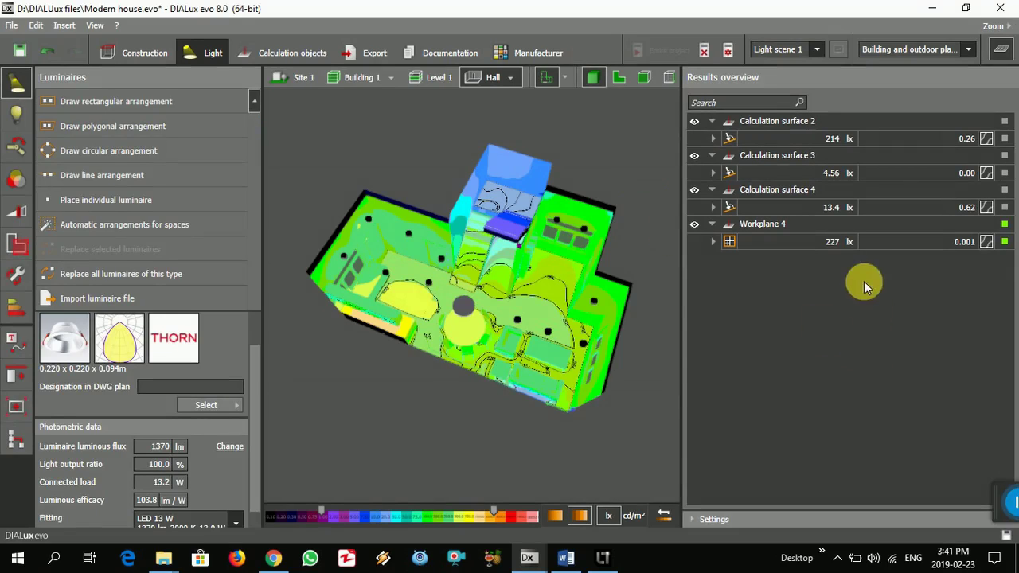
left_click(714, 242)
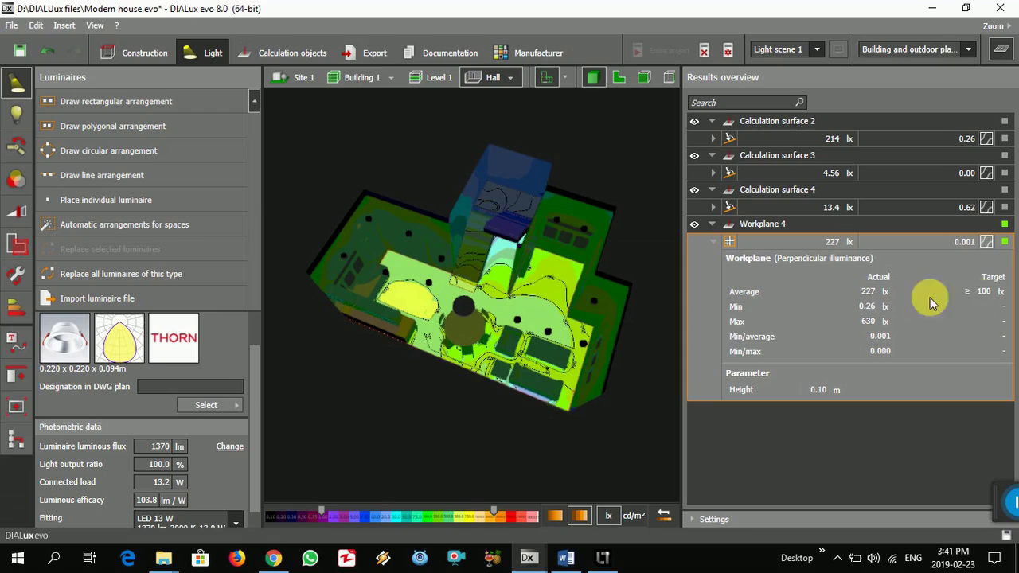
left_click(646, 375)
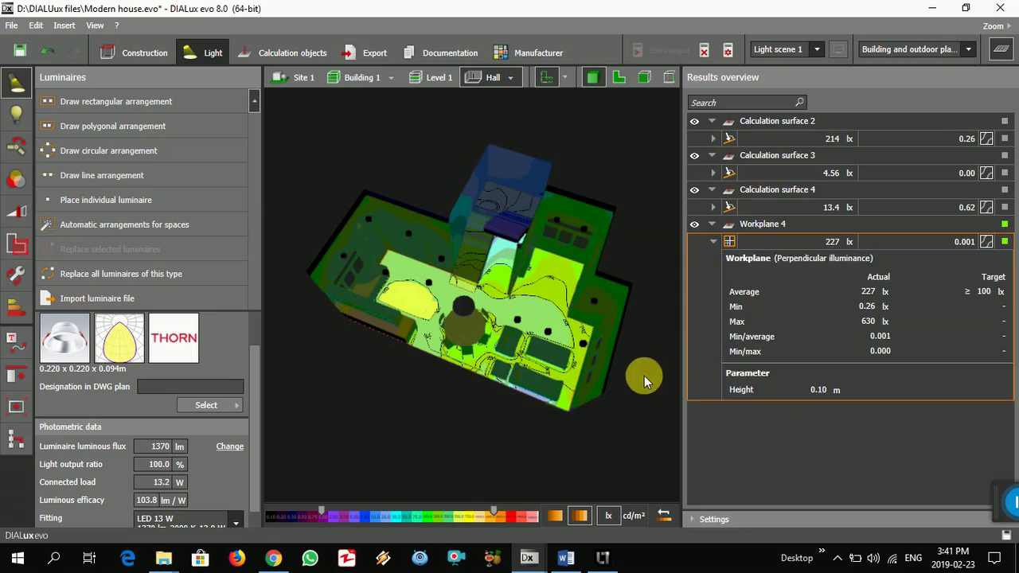
Step: Close the results overview and examine the Hall's illuminance contours in the floor plan view
left_click(1001, 48)
middle_click_drag(674, 310, 593, 264)
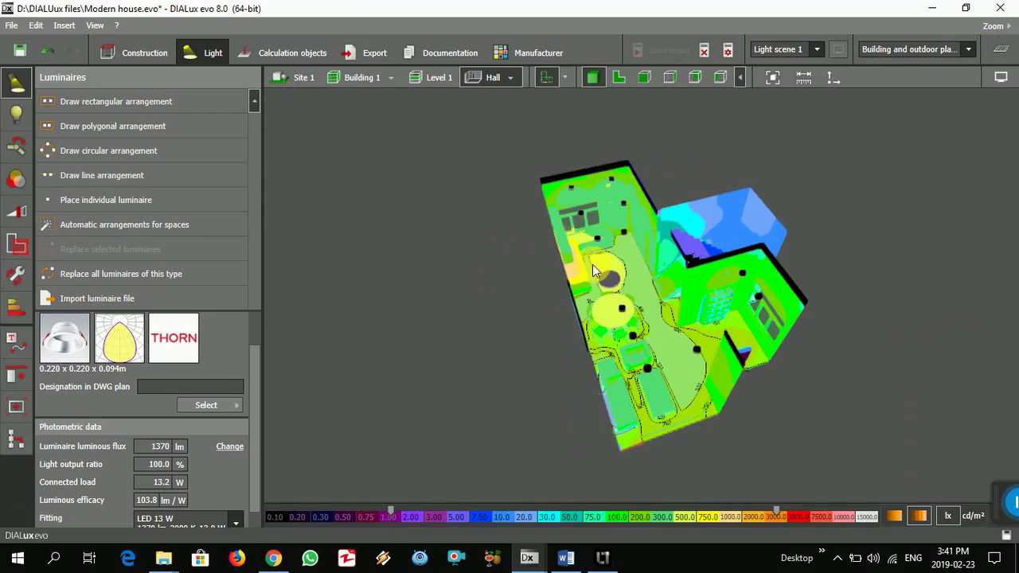
left_click(619, 78)
scroll(587, 255, "down", 2)
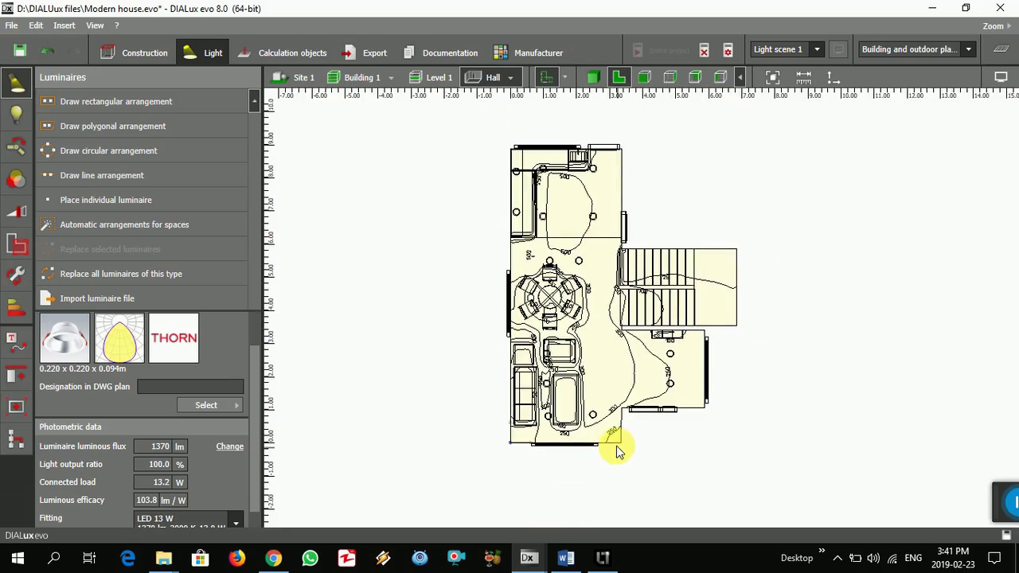
scroll(688, 391, "up", 2)
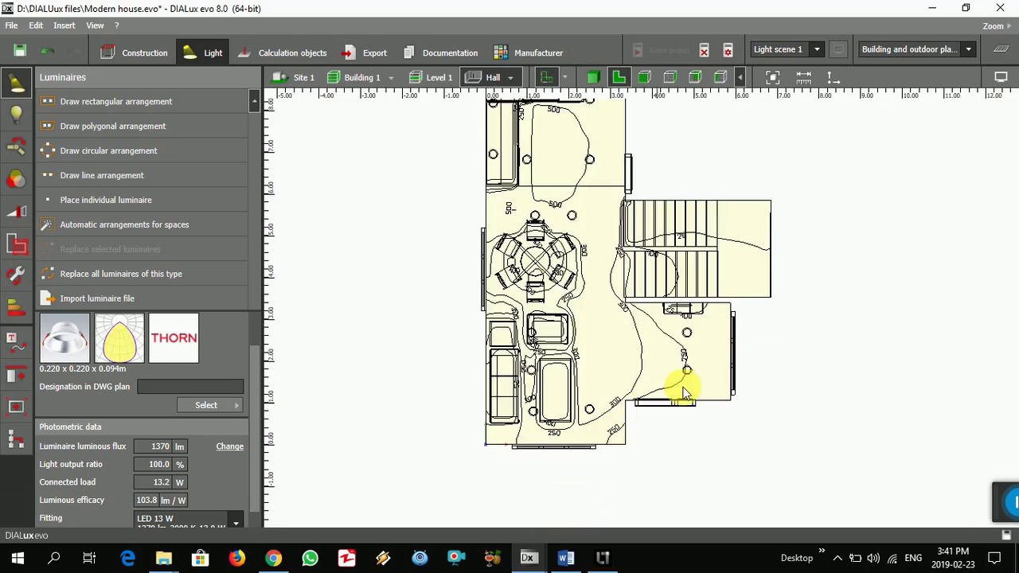
Step: Select the rectangular luminaire arrangement and review its lamp properties and colorimetric data
left_click(647, 371)
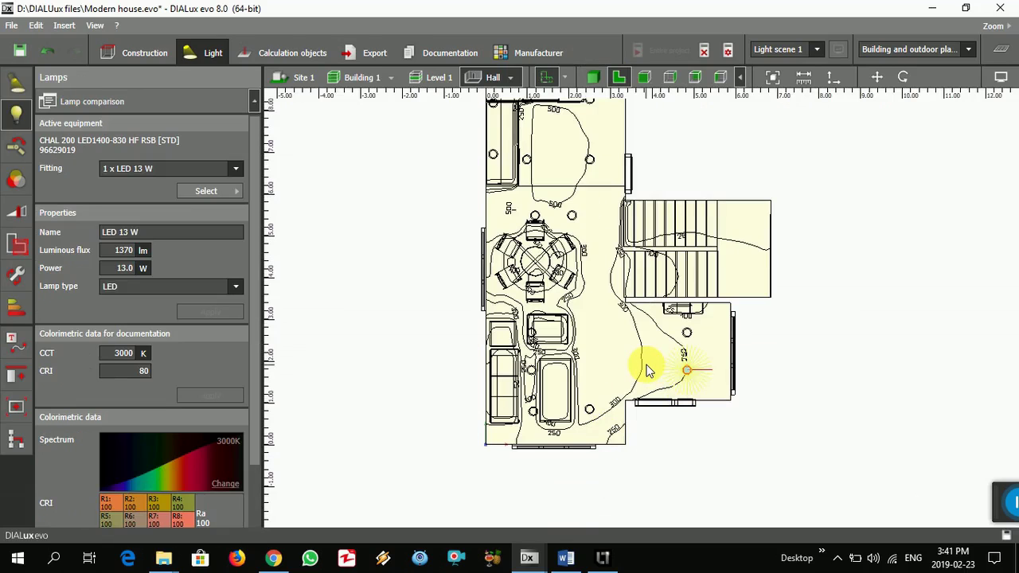
scroll(646, 371, "up", 3)
left_click(716, 312)
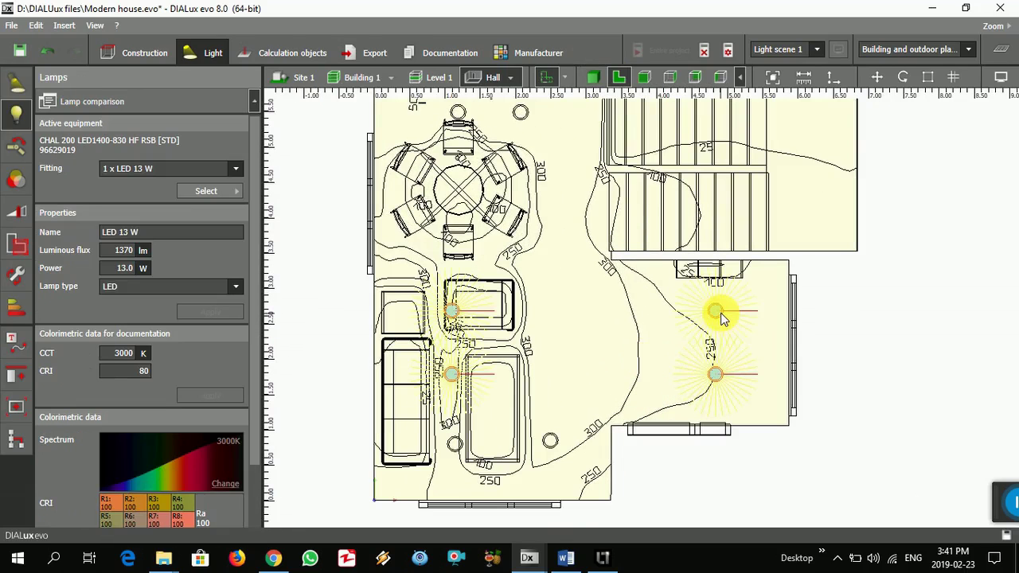
left_click(867, 309)
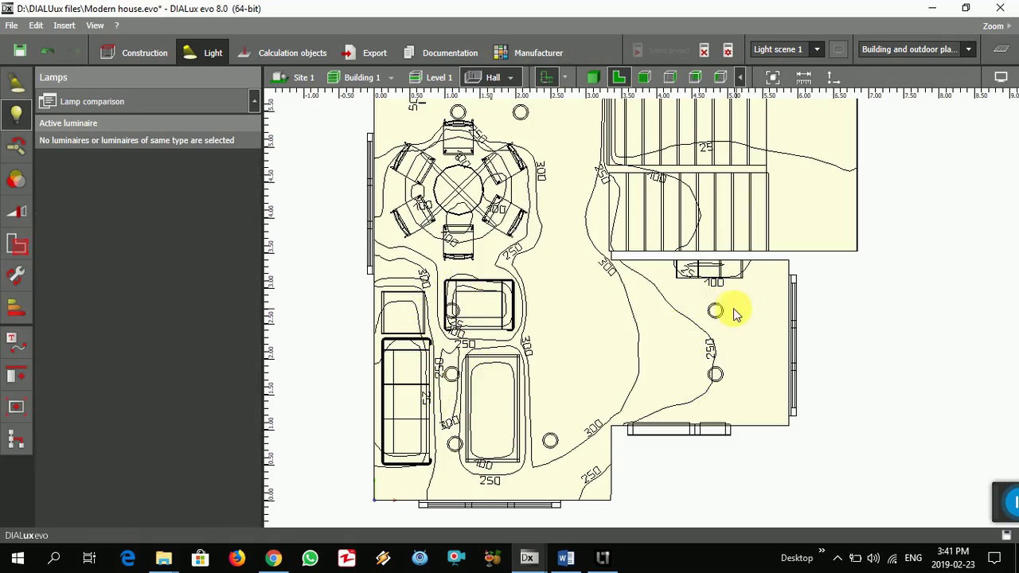
left_click(723, 309)
scroll(181, 417, "down", 2)
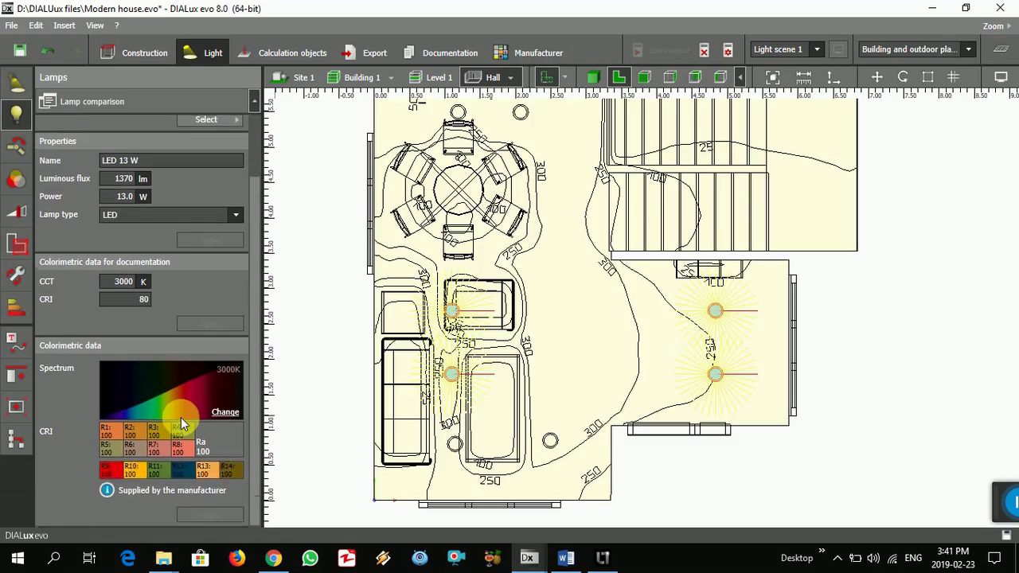
scroll(180, 417, "up", 2)
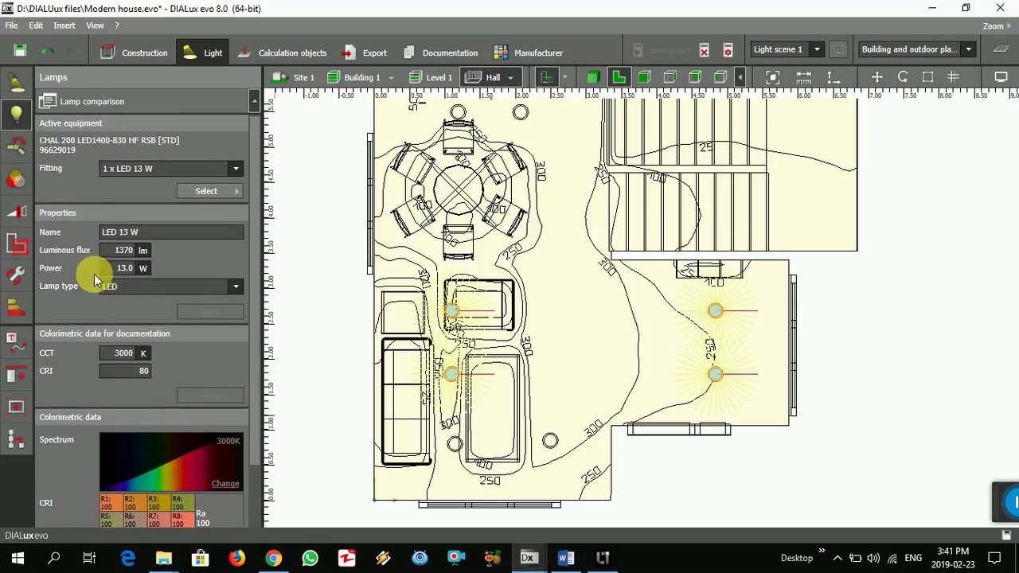
Step: Try reducing the rectangular arrangement's grid lines to 1 in X, accepting that the calculation results become invalid
left_click(18, 90)
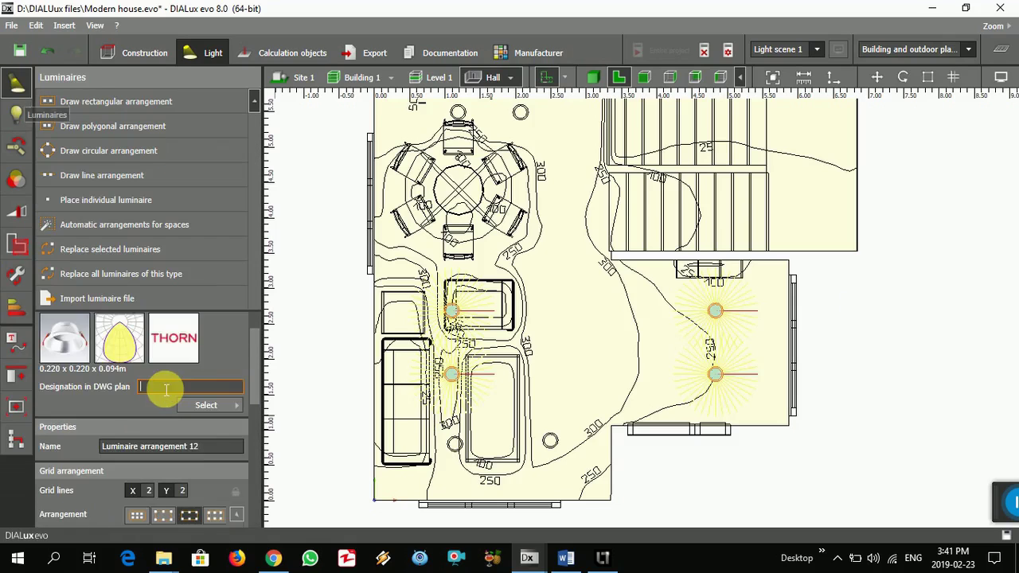
scroll(159, 430, "down", 3)
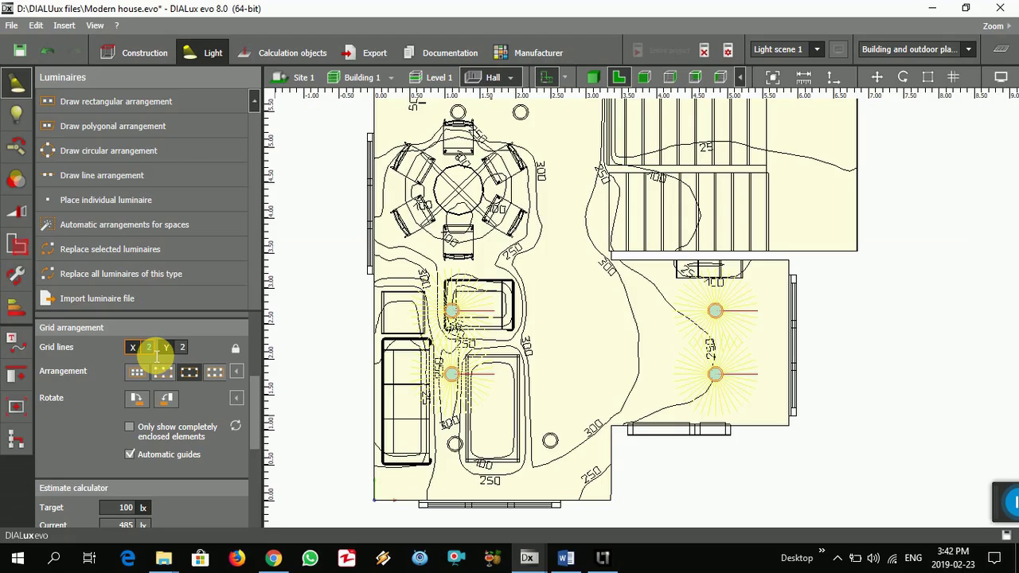
type("1")
key("Return")
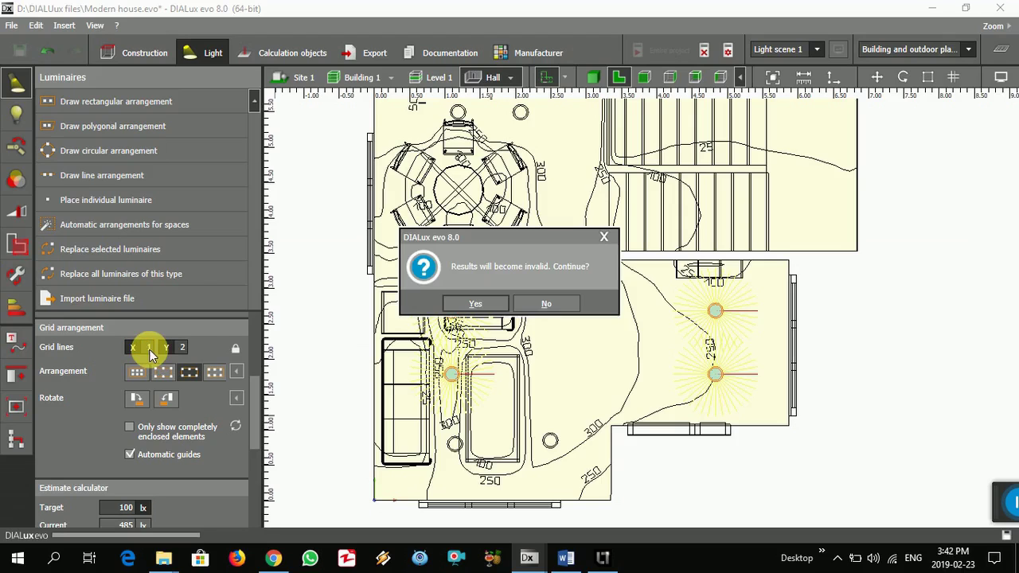
left_click(470, 304)
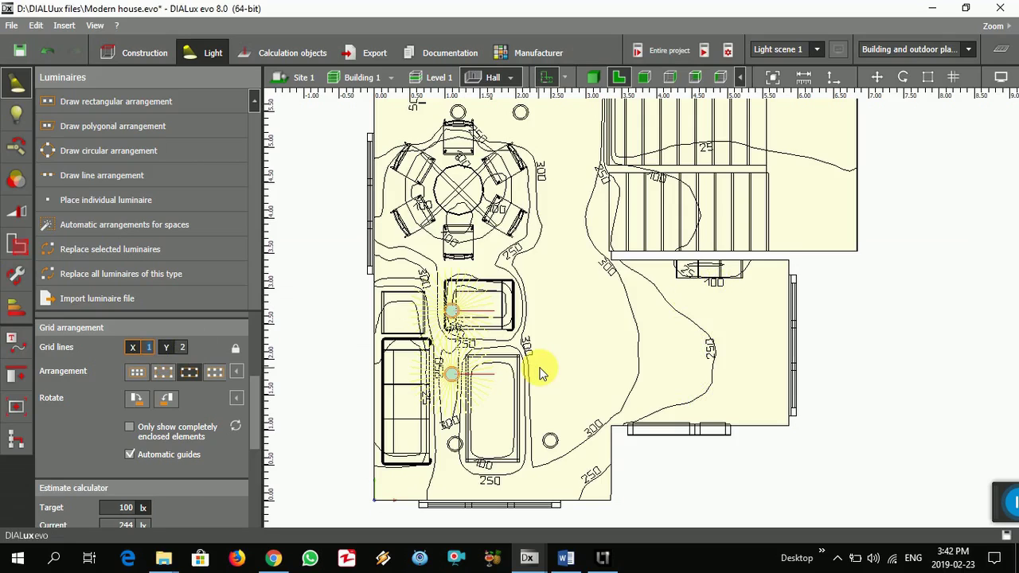
Step: Set the rectangular arrangement's grid lines to 2 in X and 1 in Y
left_click(152, 349)
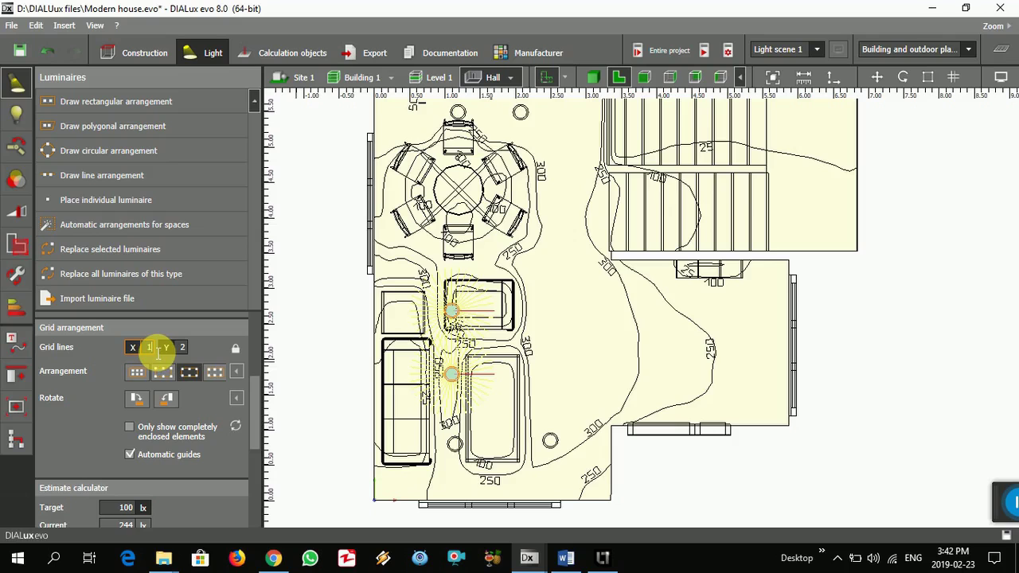
double_click(158, 354)
type("2")
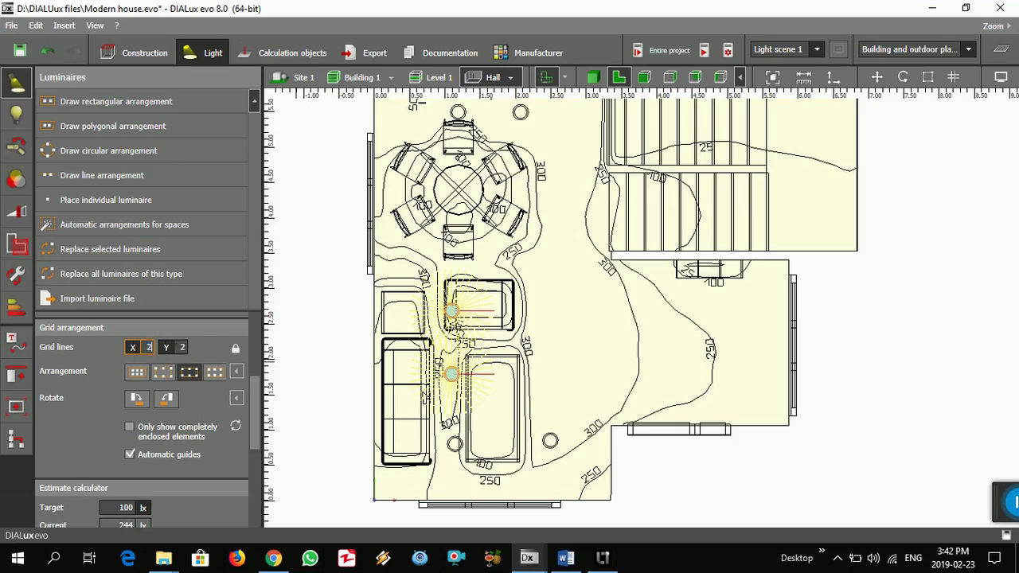
left_click(185, 348)
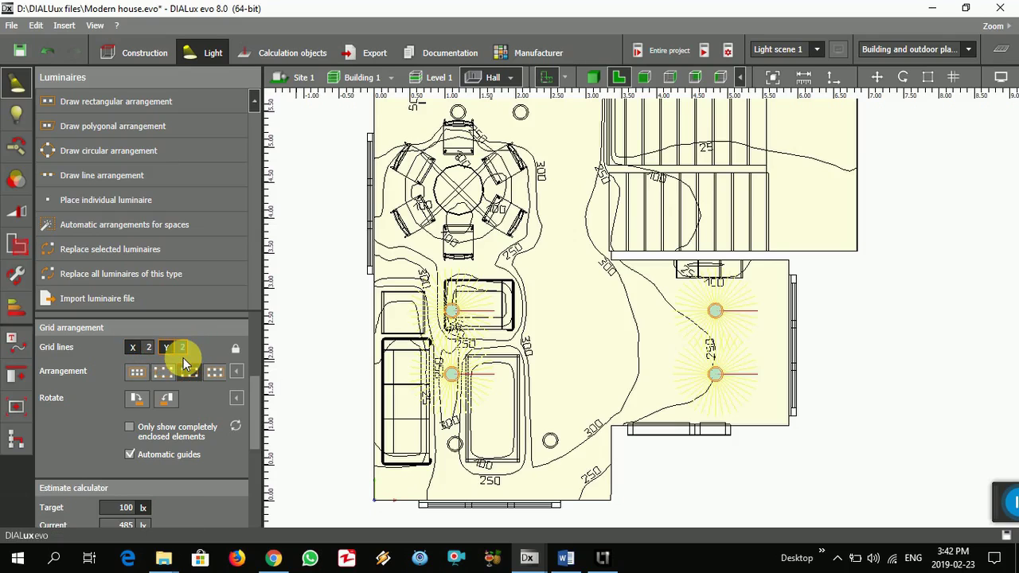
type("1")
key("Return")
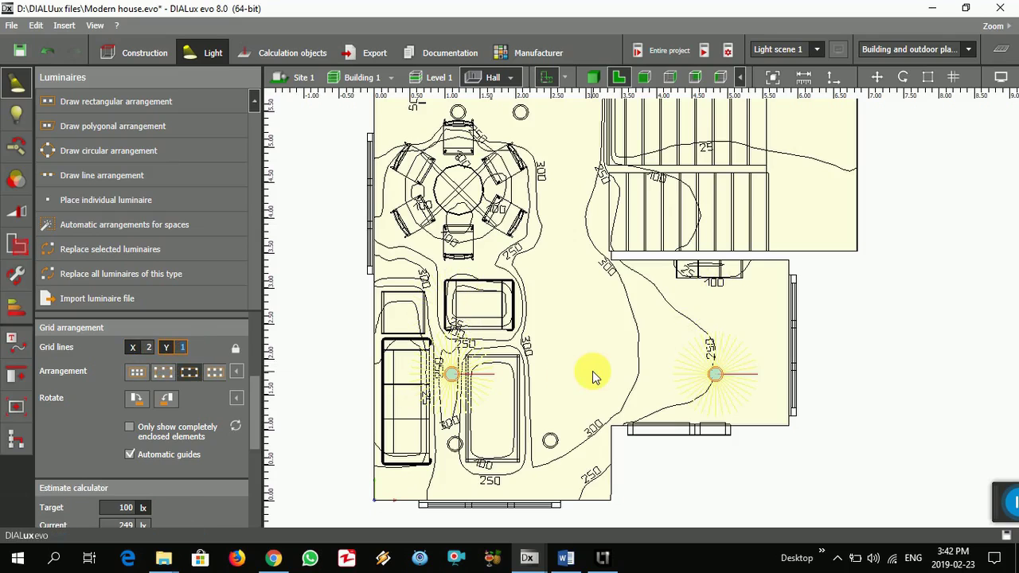
Step: Move the two-luminaire grid arrangement about 0.5 m in the Y direction, away from the coffee table towards the armchair
right_click(717, 377)
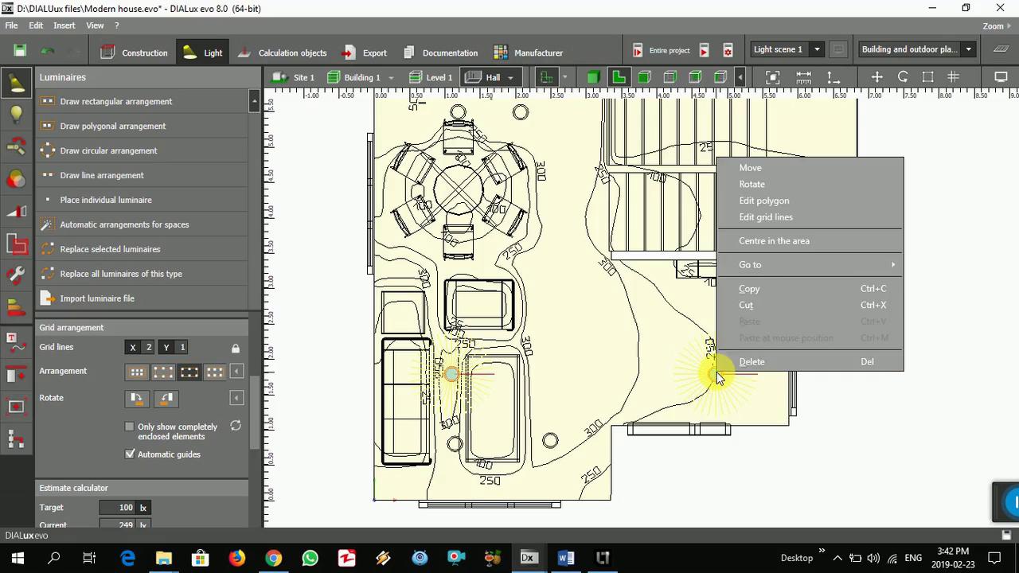
left_click(766, 168)
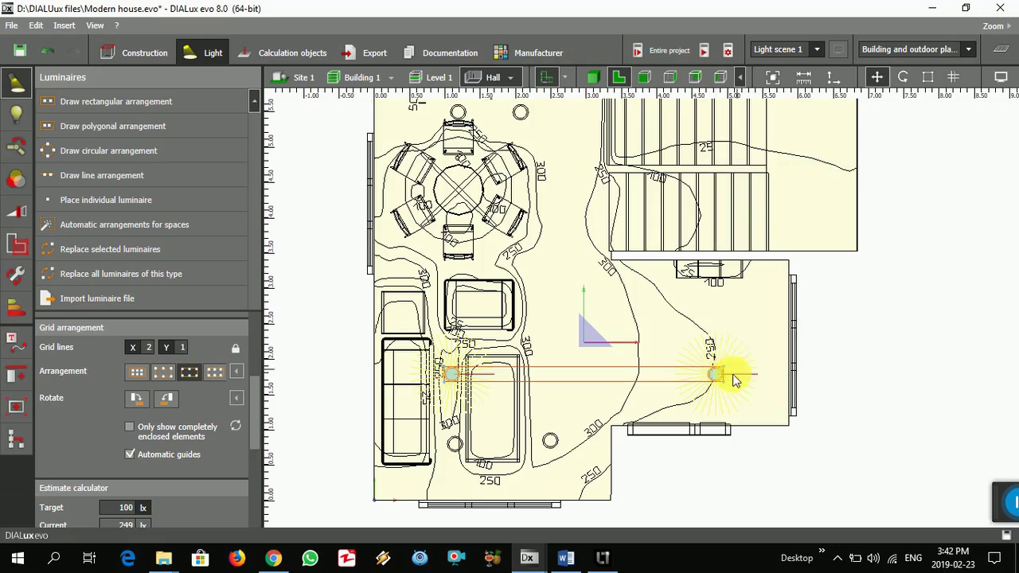
left_click(596, 312)
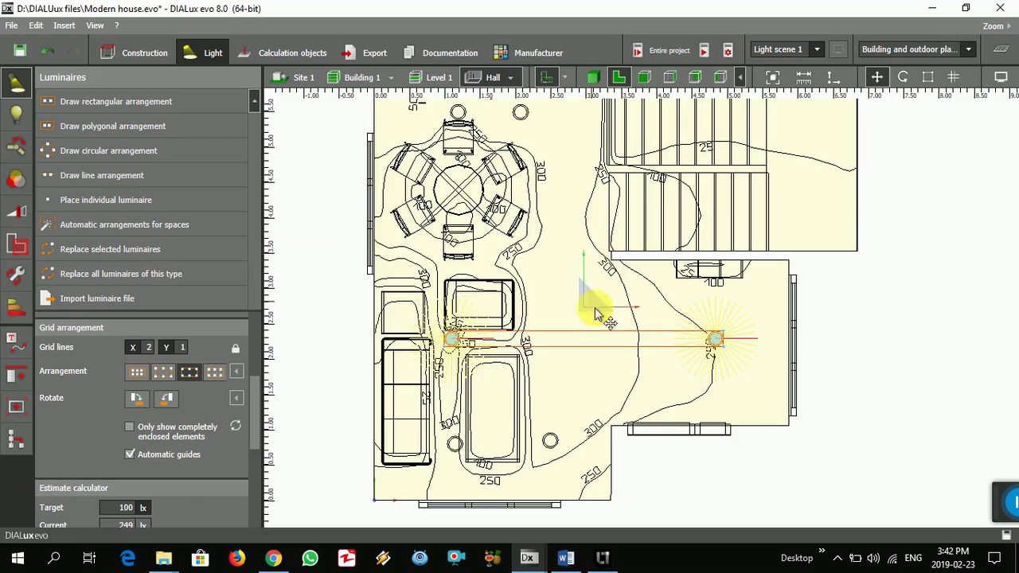
left_click(761, 477)
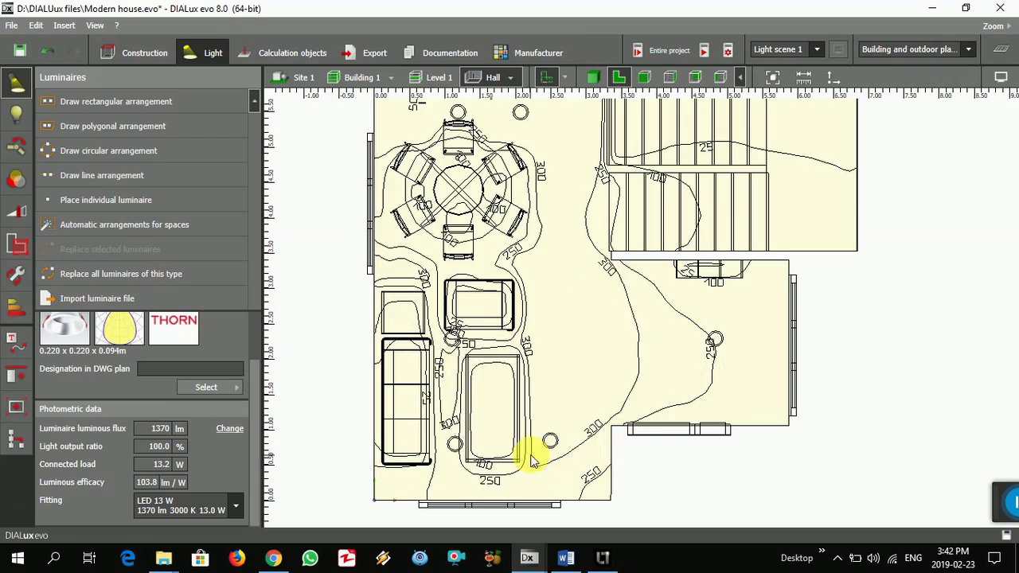
Step: Delete the individual luminaire between the sofa and the coffee table
left_click(455, 448)
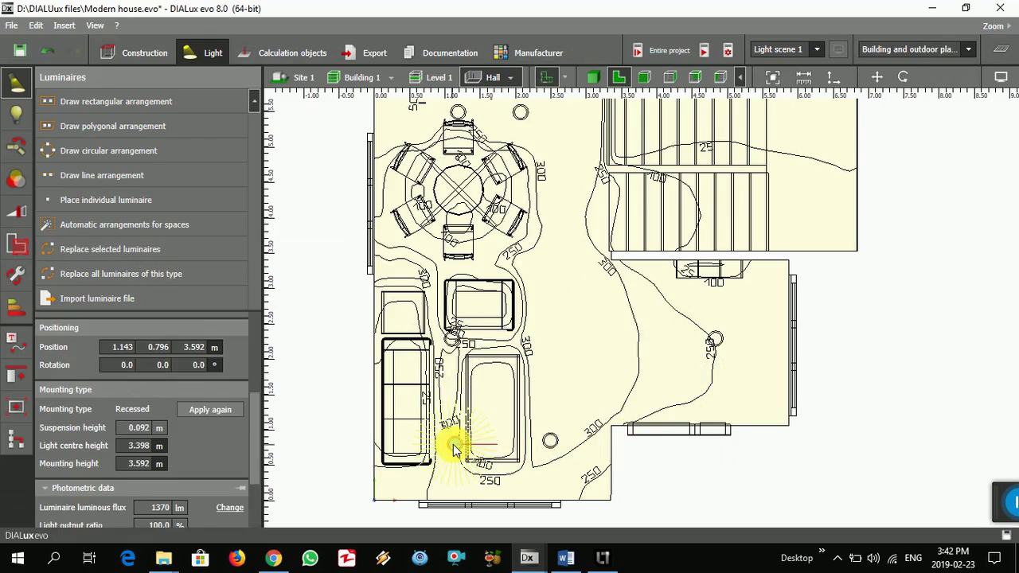
key("Delete")
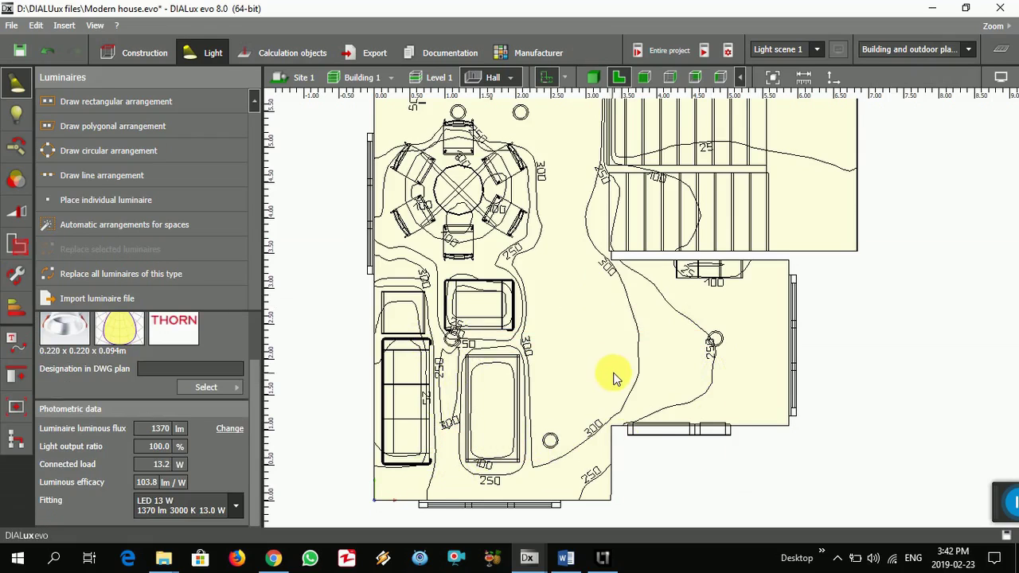
Step: Hide the calculation surface and its illuminance isolines in the floor plan's display options
scroll(613, 379, "down", 2)
scroll(562, 351, "down", 1)
left_click(1000, 77)
left_click(723, 96)
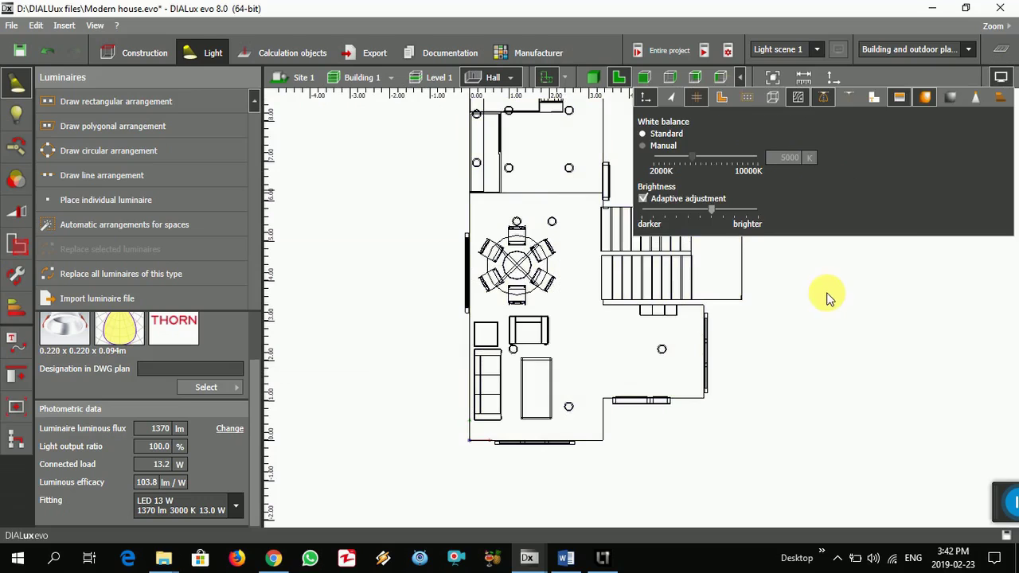
left_click(826, 307)
Step: Delete the two-luminaire line arrangement between the dining table and the room's inner wall
scroll(586, 264, "up", 1)
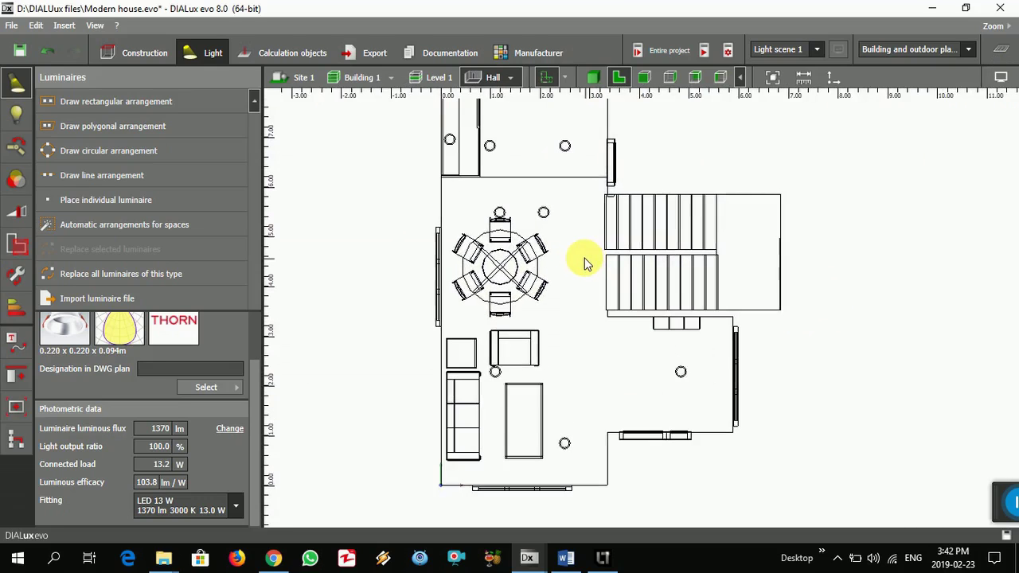
scroll(580, 264, "down", 1)
scroll(580, 264, "up", 1)
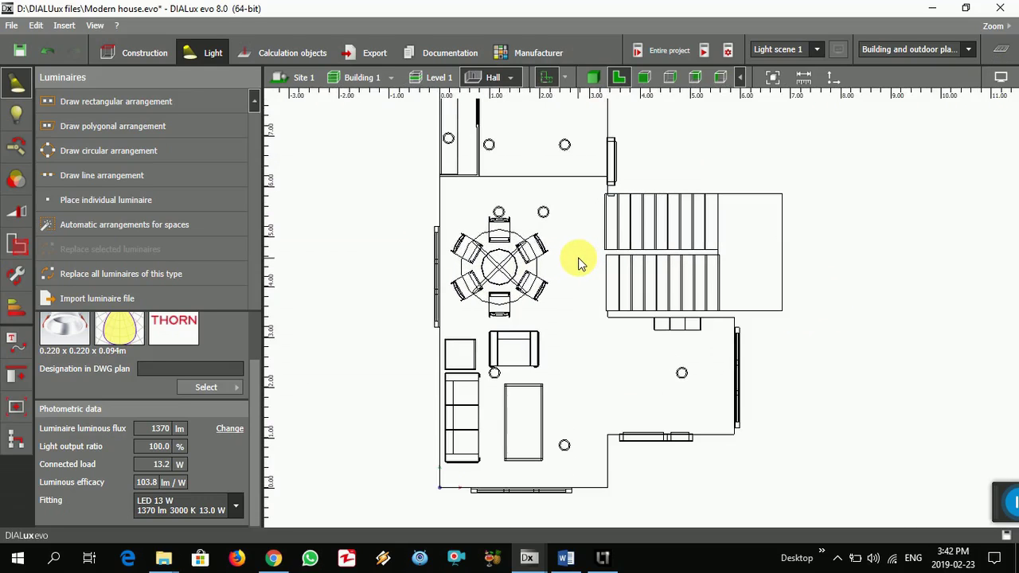
scroll(579, 263, "up", 1)
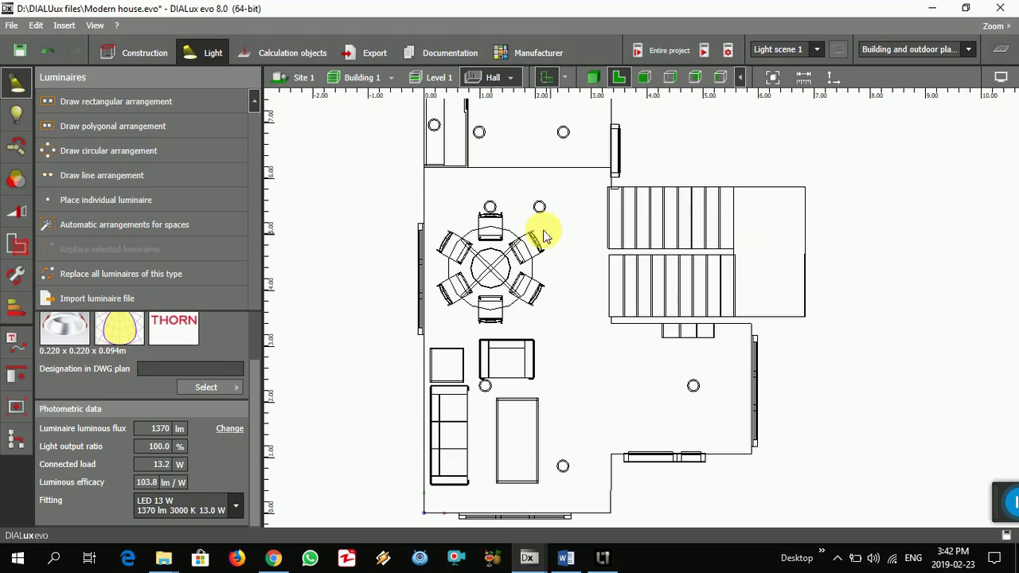
left_click(492, 207)
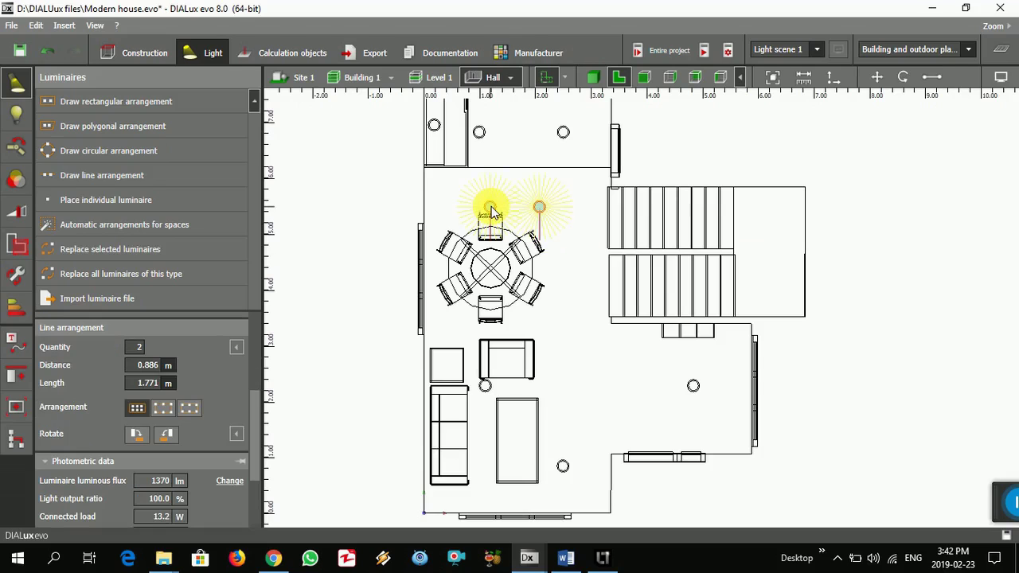
key("Delete")
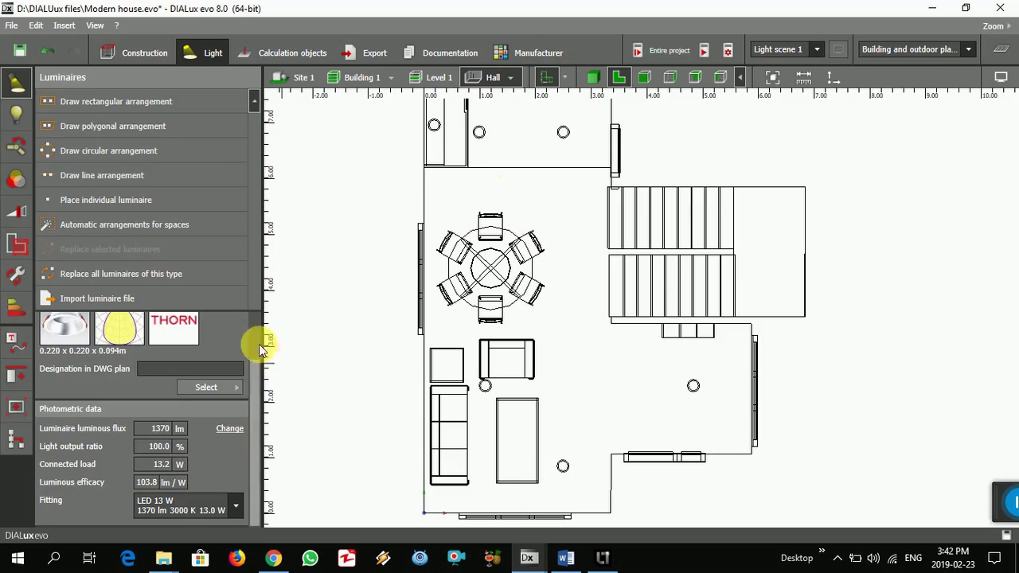
Step: Place two individual CHAL 200 luminaires beyond the dining table, at about X 0.643, Y 5.596 m and X 2.443, Y 5.546 m
left_click(92, 206)
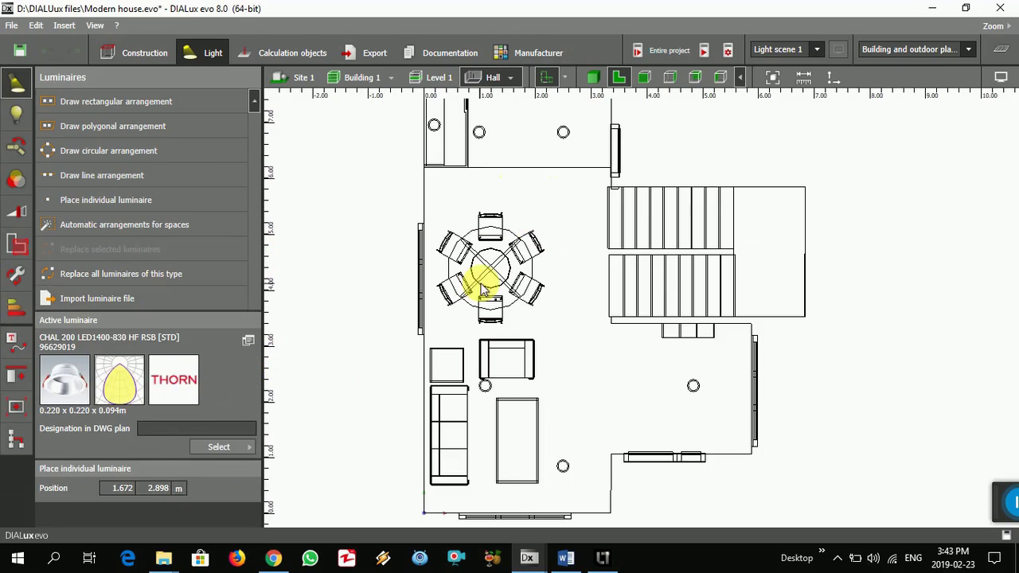
left_click(460, 201)
left_click(153, 206)
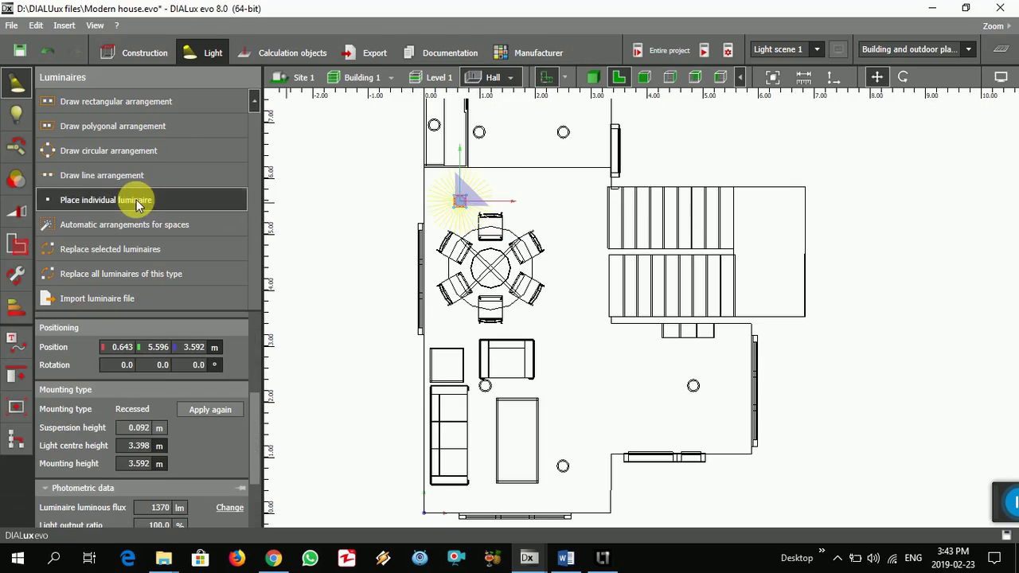
left_click(559, 203)
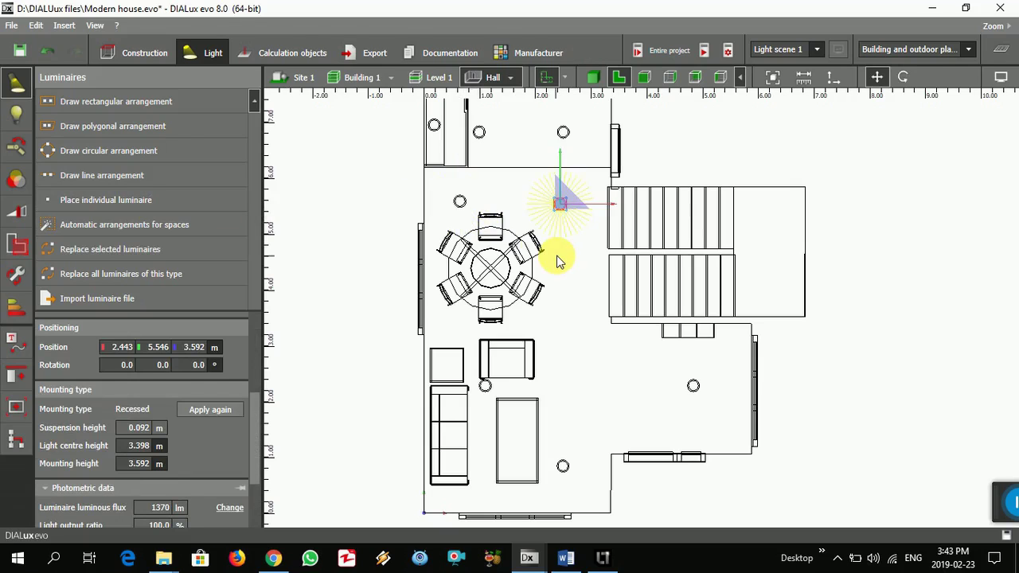
left_click(377, 351)
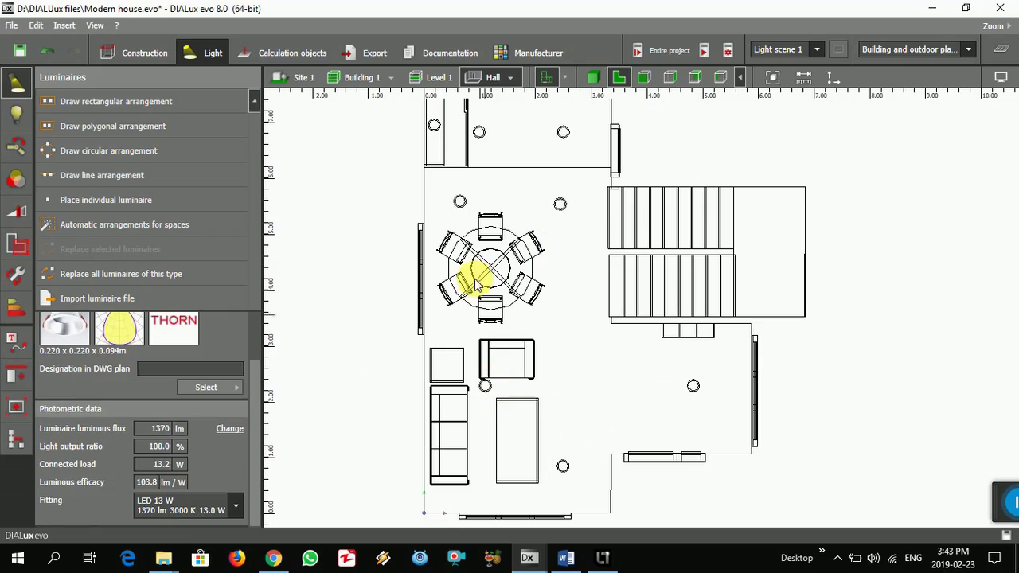
Step: Calculate the entire project, review the Hall's workplane illuminance in the results overview, and hide the overview
left_click(702, 52)
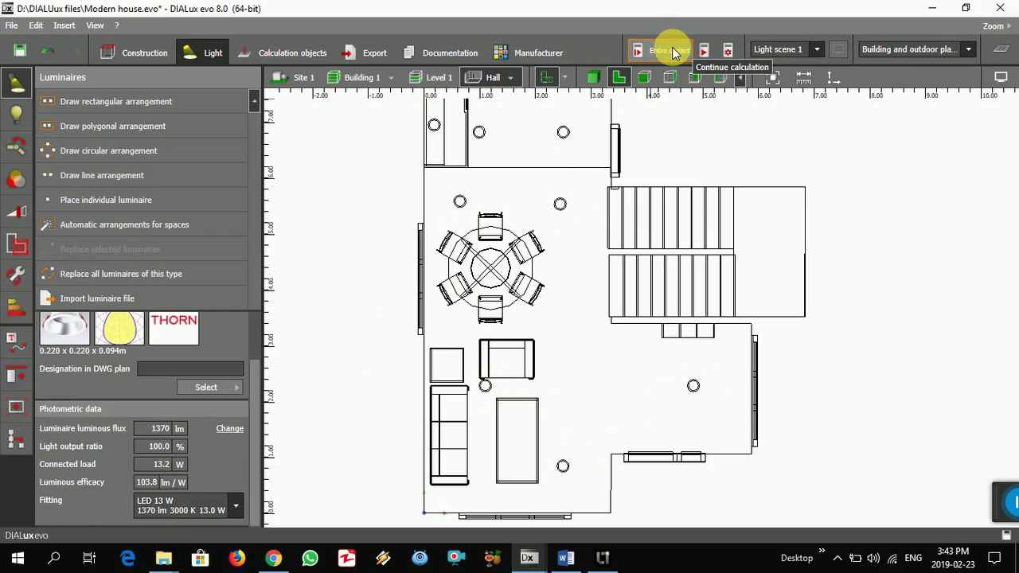
left_click(666, 50)
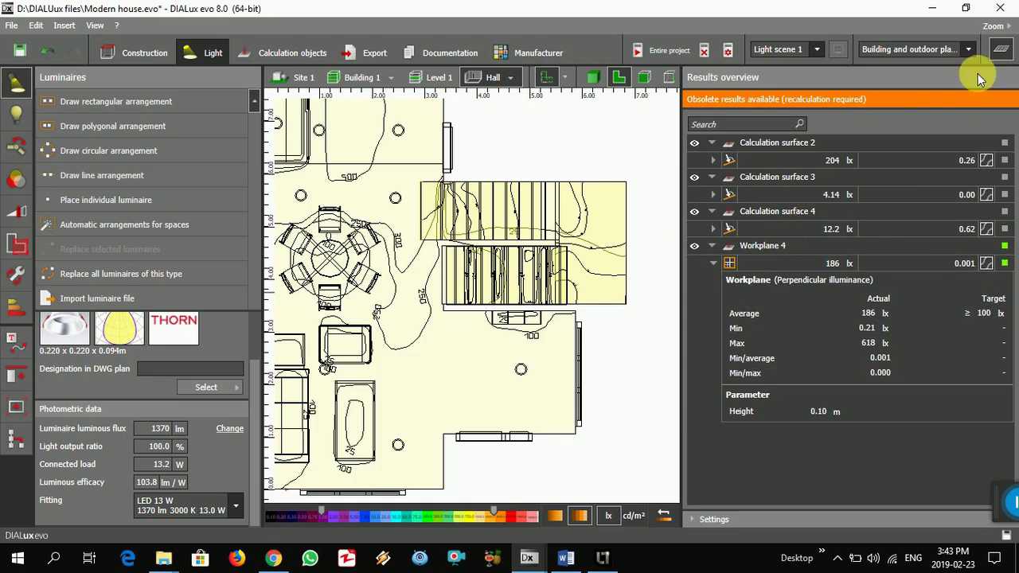
left_click(1002, 54)
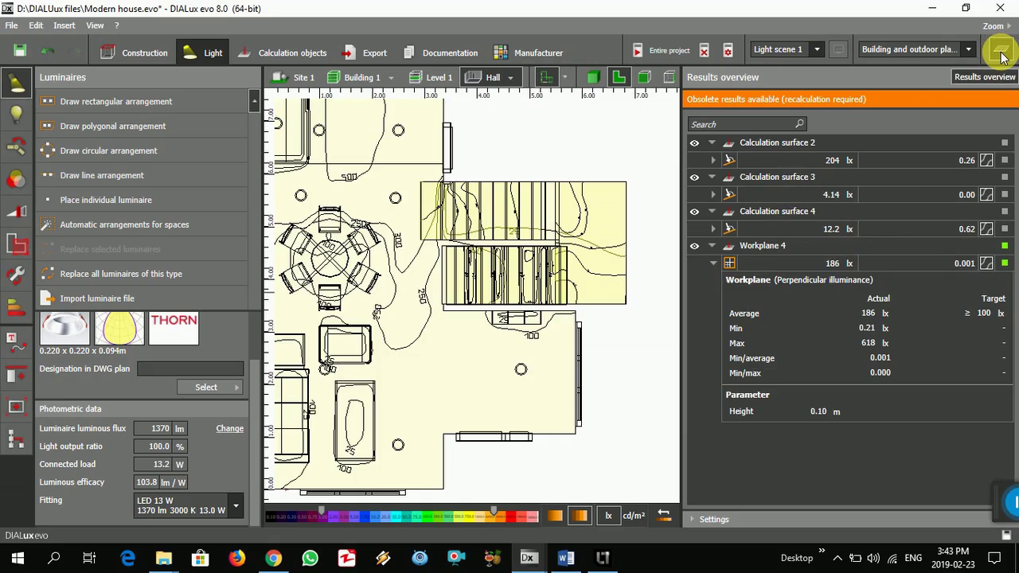
left_click(1002, 53)
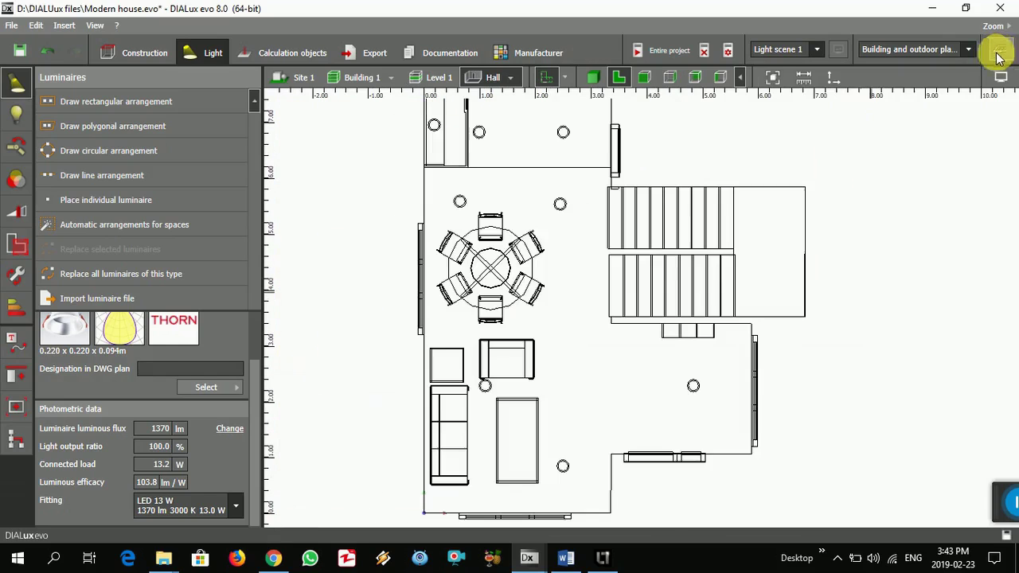
Step: Delete the two individual luminaires placed beyond the dining table
scroll(641, 323, "down", 1)
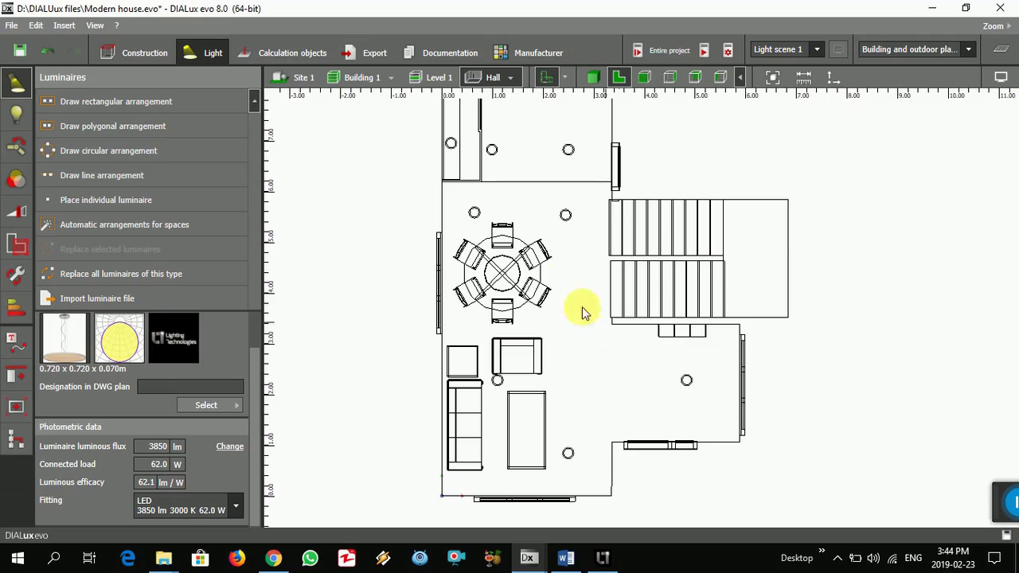
left_click(474, 212)
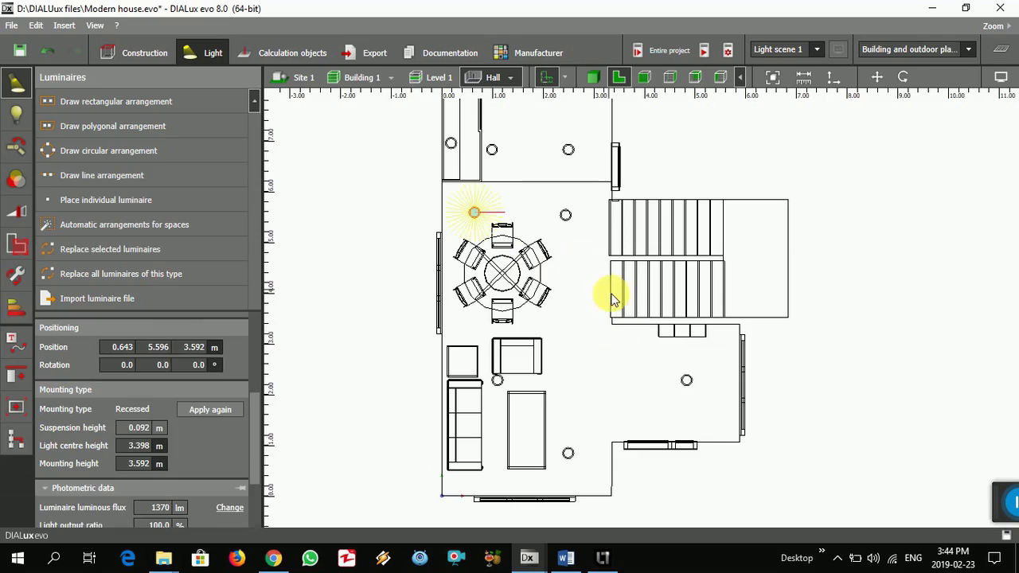
left_click(619, 371)
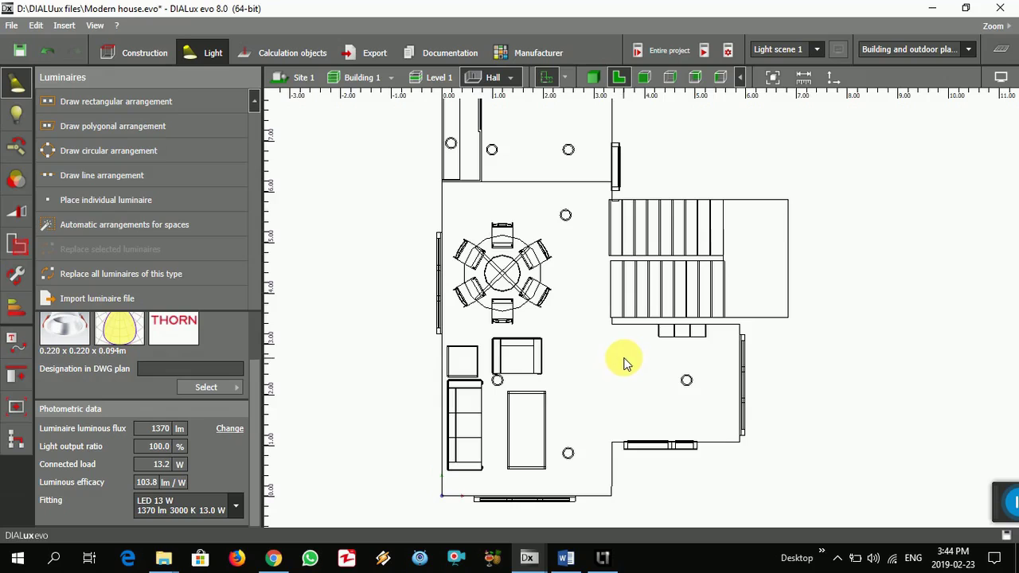
left_click(590, 321)
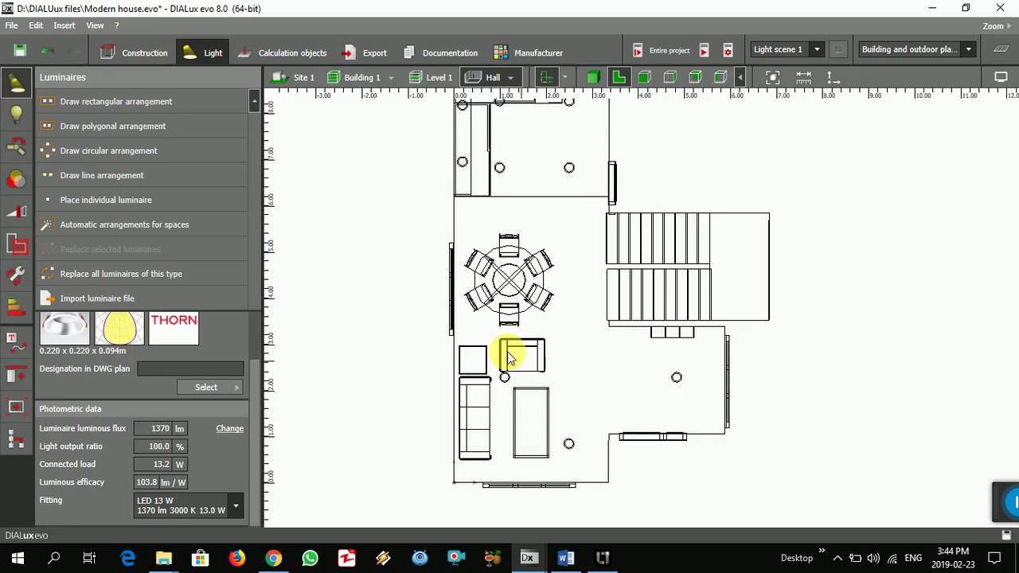
Step: Recalculate the entire project, review the Hall's workplane results and isolines, and hide the results overview
scroll(541, 443, "down", 3)
scroll(555, 457, "up", 4)
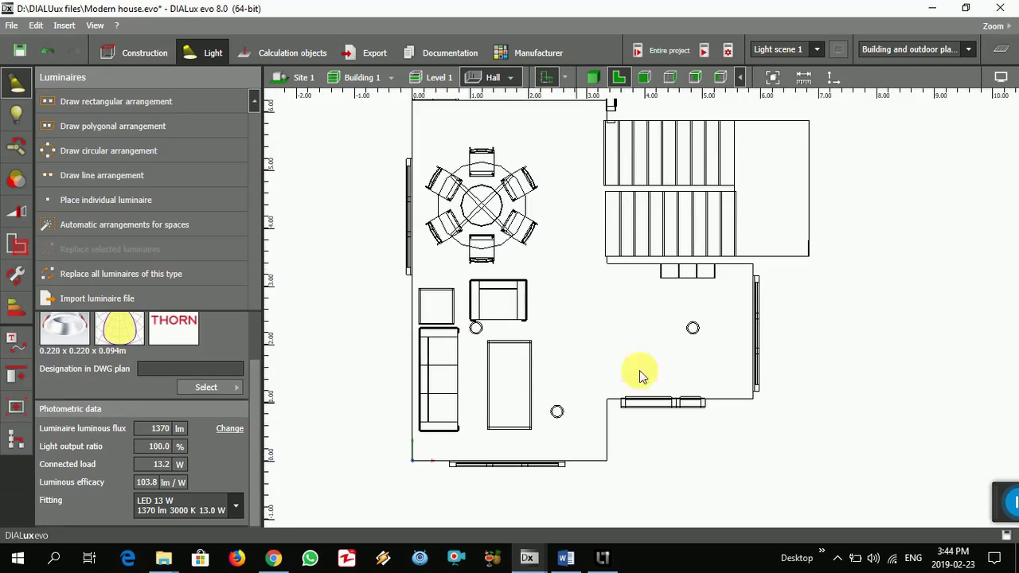
left_click(655, 49)
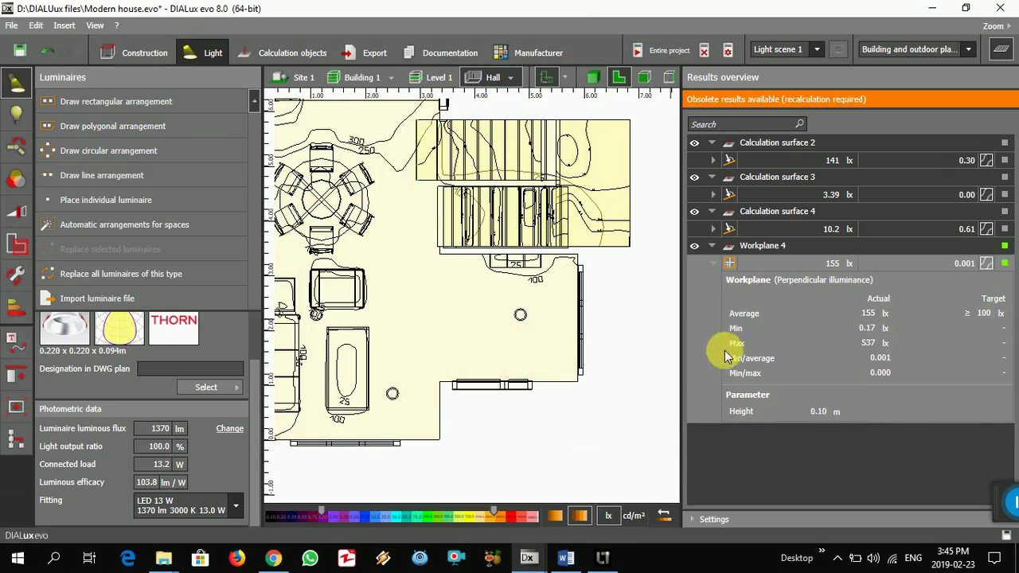
scroll(653, 381, "down", 2)
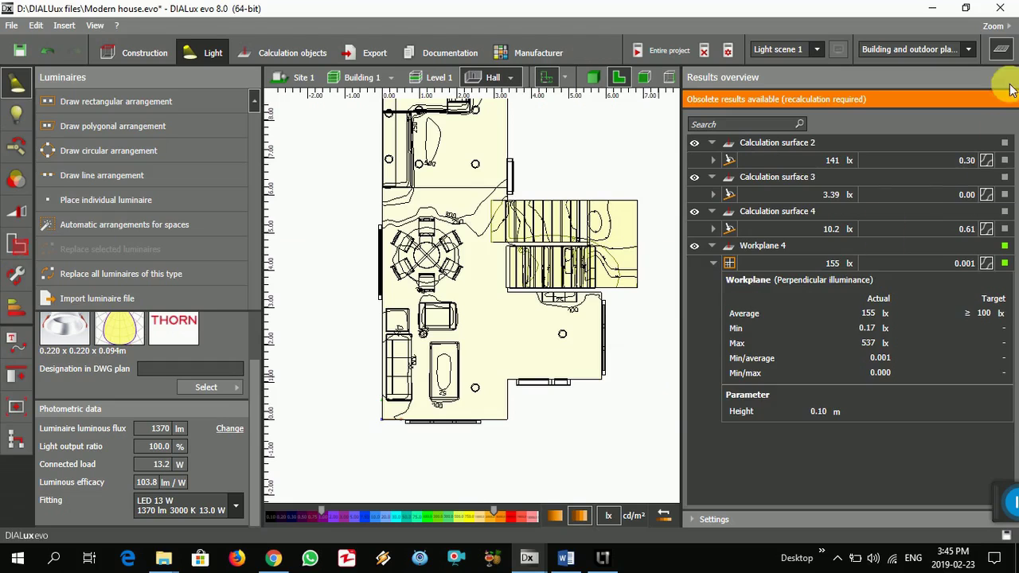
left_click(1001, 54)
Step: Move the individual luminaire beside the coffee table about 0.8 m in the negative X direction, over the table's window end
scroll(644, 334, "up", 3)
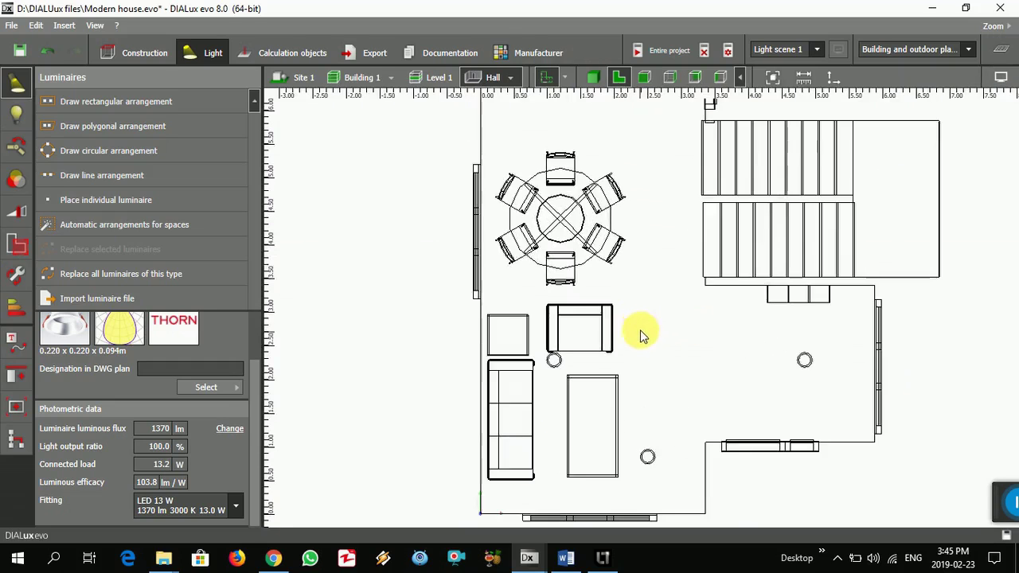
scroll(515, 234, "down", 1)
scroll(589, 399, "up", 2)
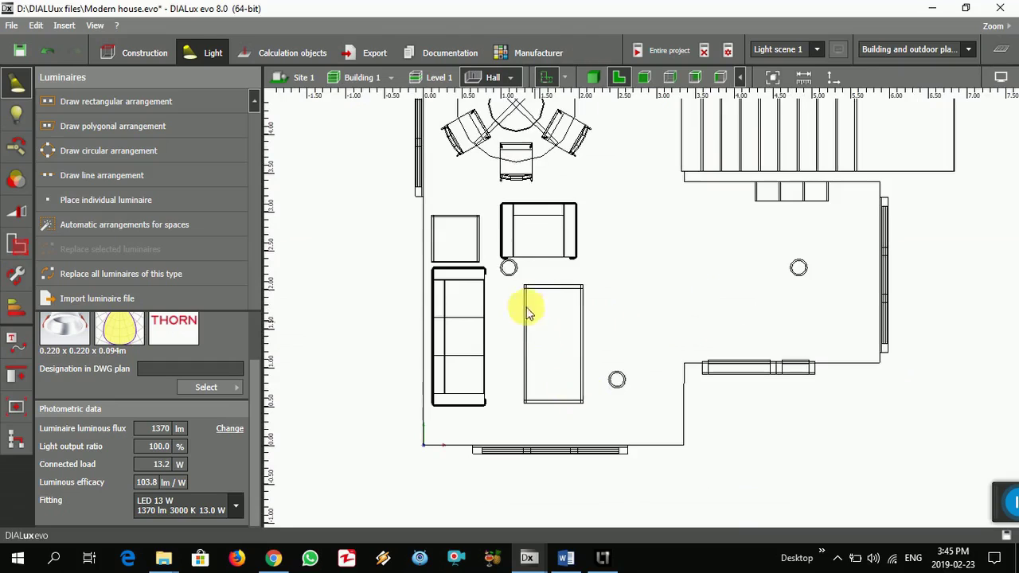
left_click(510, 269)
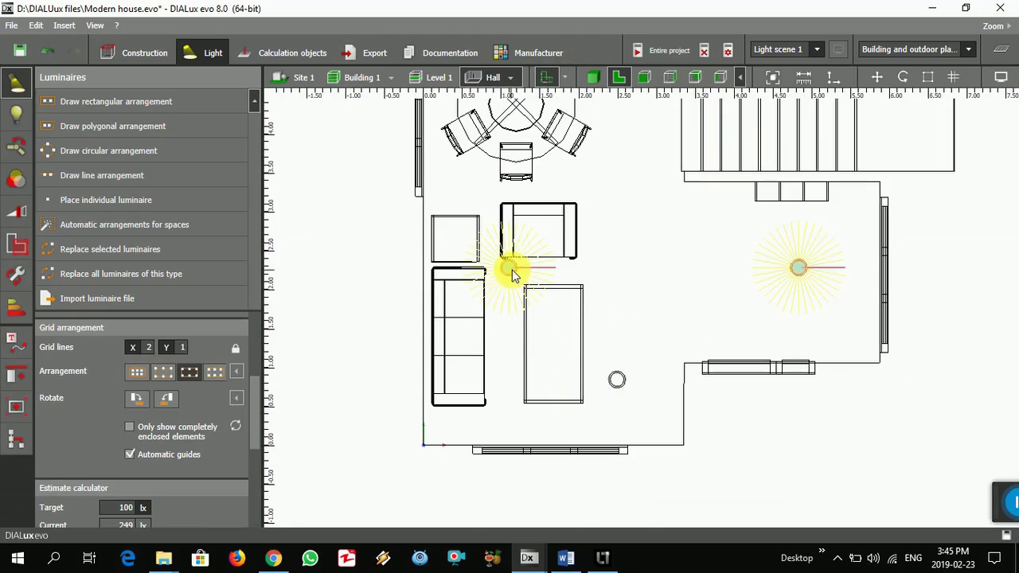
left_click(613, 302)
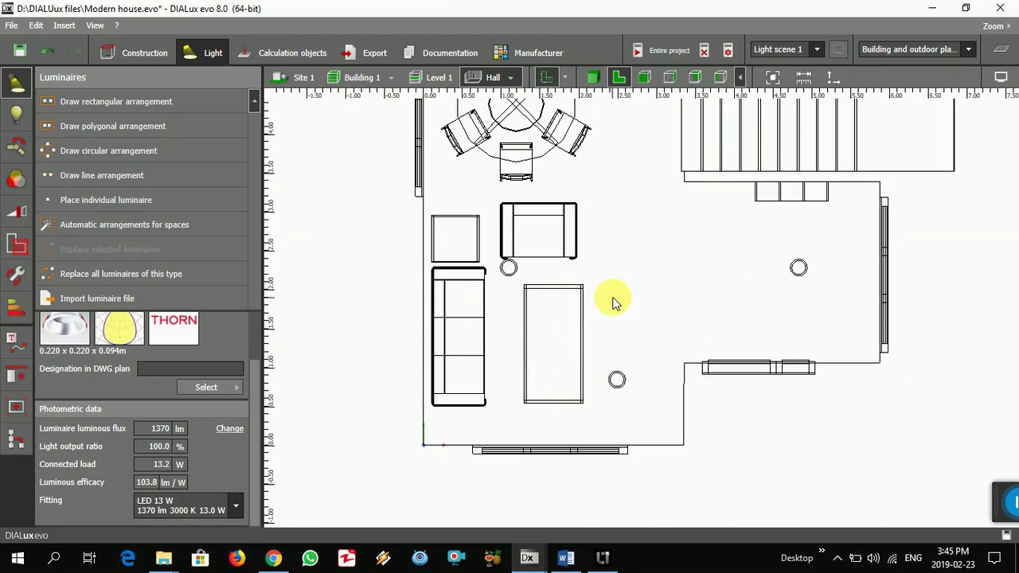
left_click(619, 377)
right_click(619, 377)
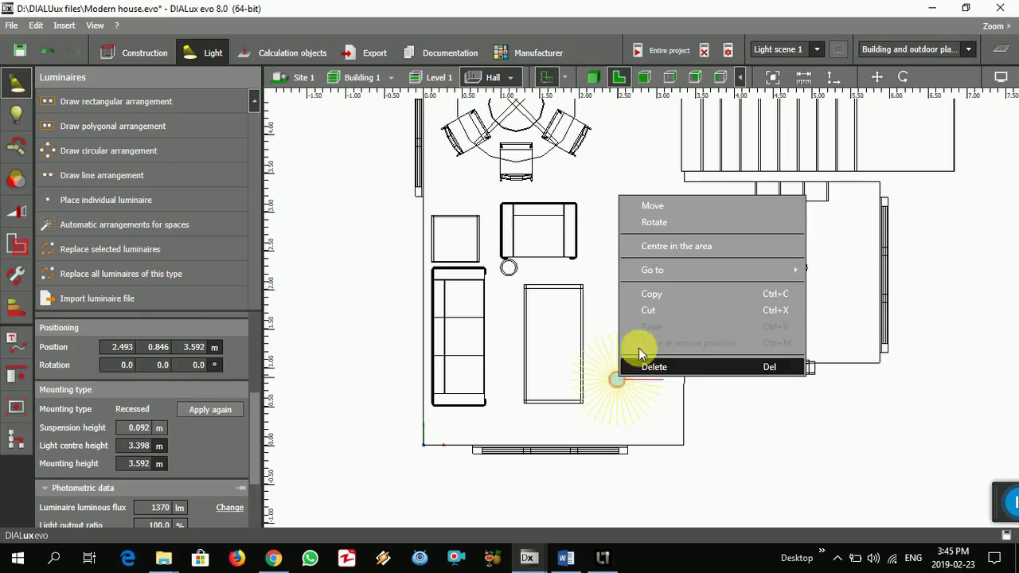
left_click(680, 222)
left_click_drag(618, 381, 565, 378)
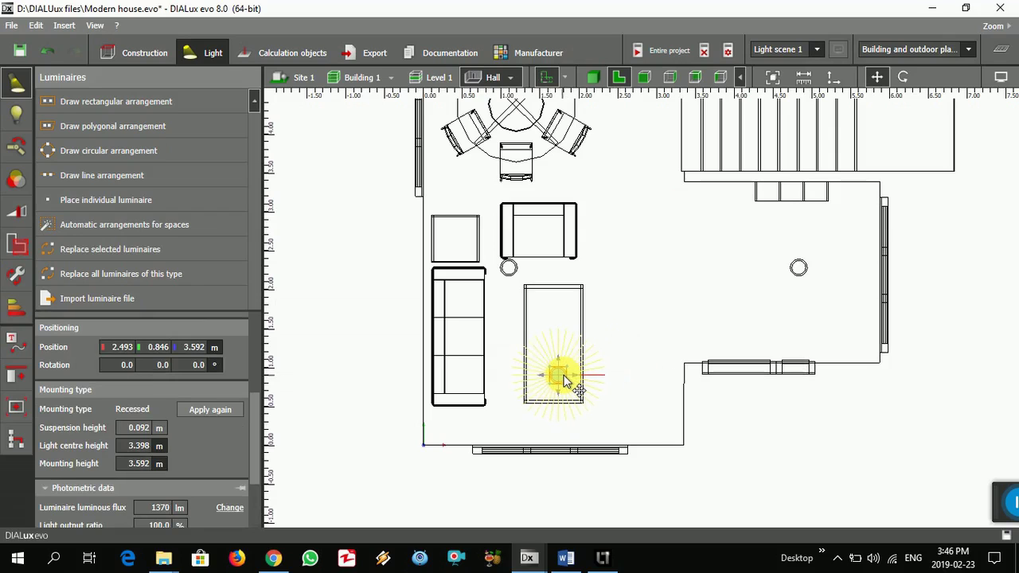